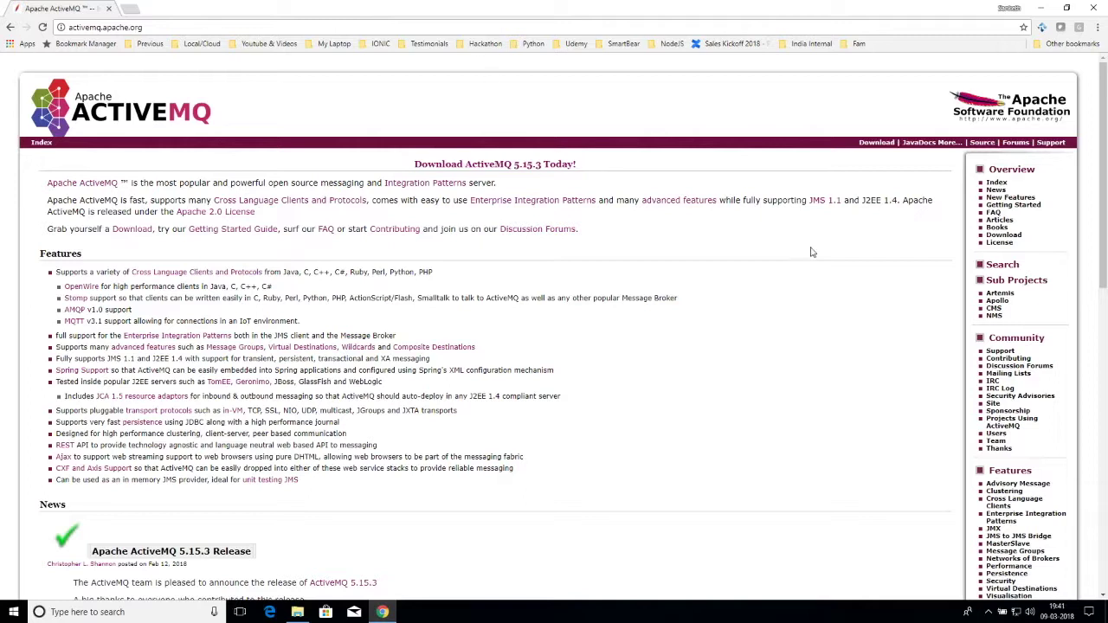
Open the ActiveMQ 5.15.3 Release page from the site's download section
{"action": "left_click", "coordinate": [1020, 236]}
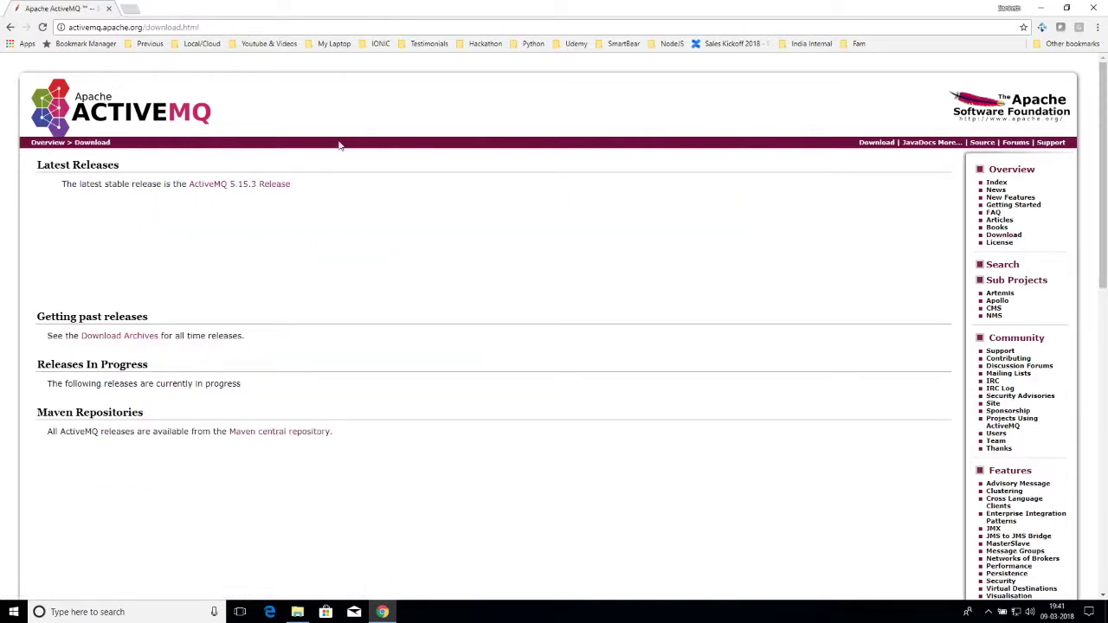
{"action": "left_click", "coordinate": [280, 187]}
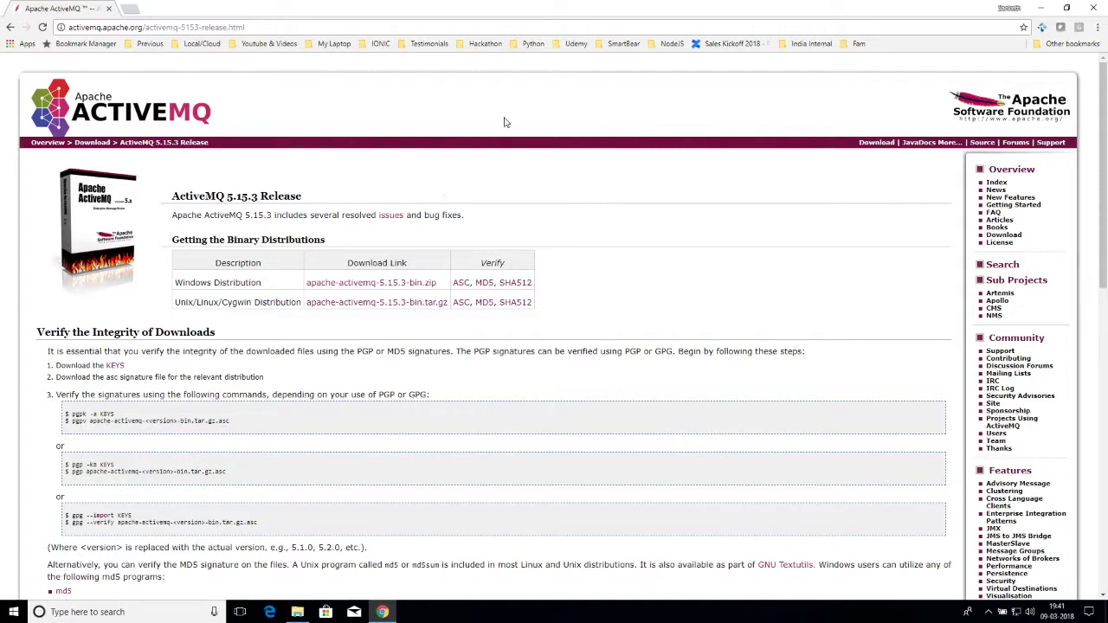
Switch to File Explorer, browse the apache-activemq-5.15.3 folder in Programs, including bin's win64 subfolder, and open bin's win32 subfolder
{"action": "mouse_move", "coordinate": [580, 5]}
{"action": "left_click", "coordinate": [297, 612]}
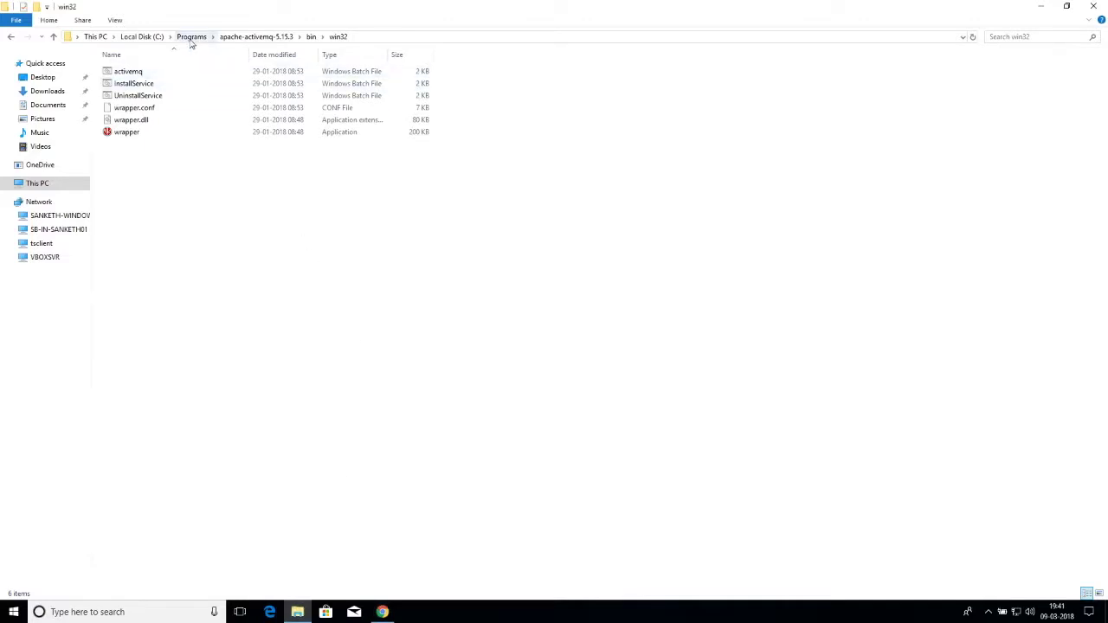
{"action": "left_click", "coordinate": [192, 36]}
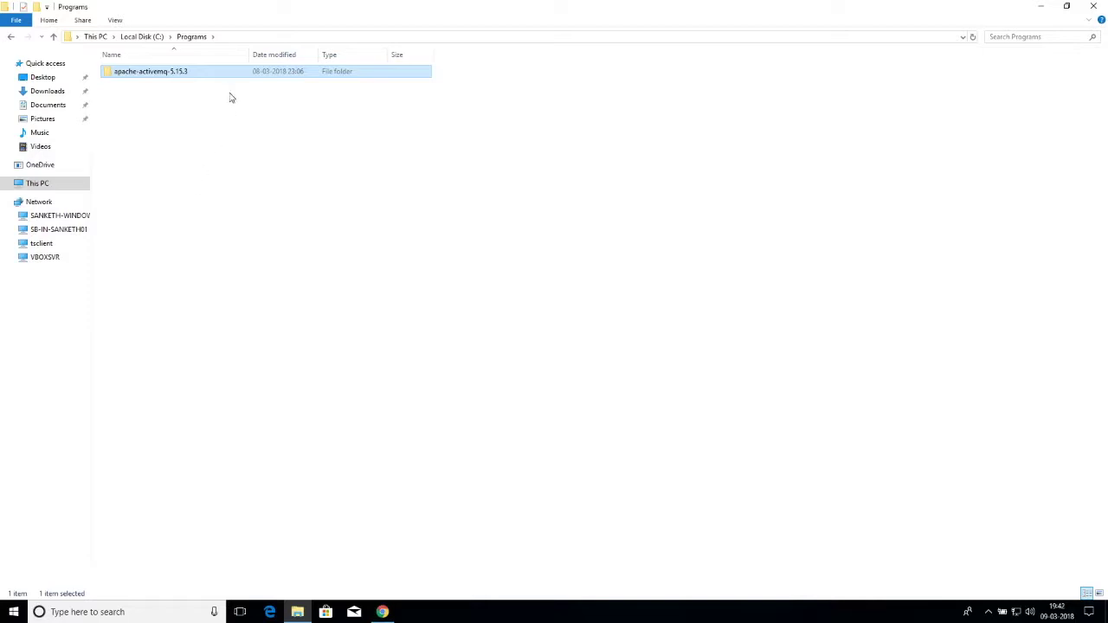
{"action": "double_click", "coordinate": [196, 79]}
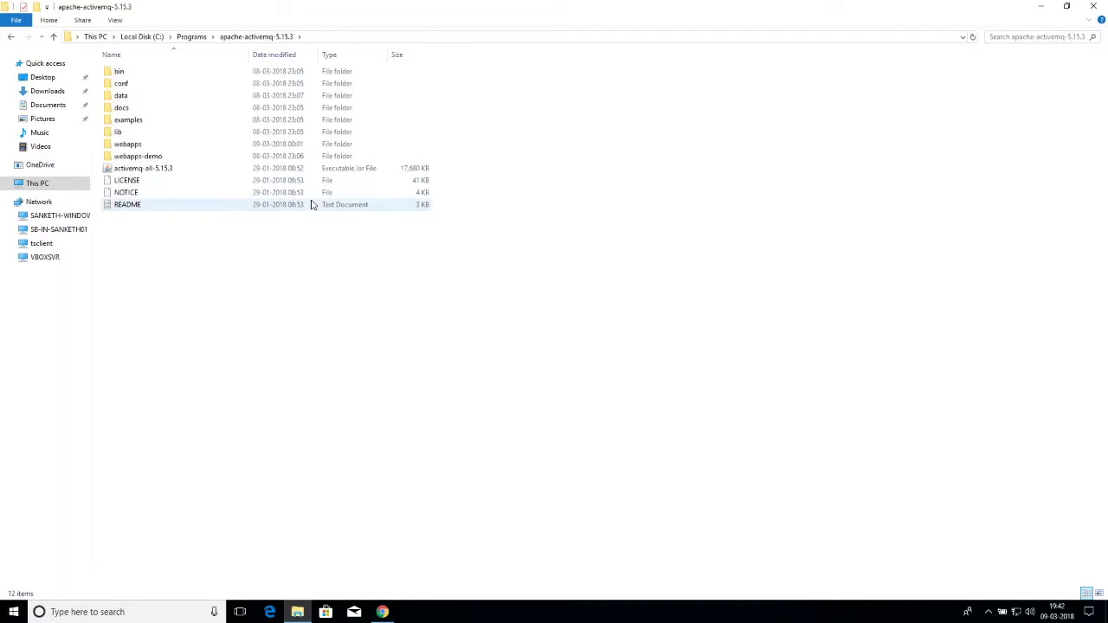
{"action": "double_click", "coordinate": [168, 77]}
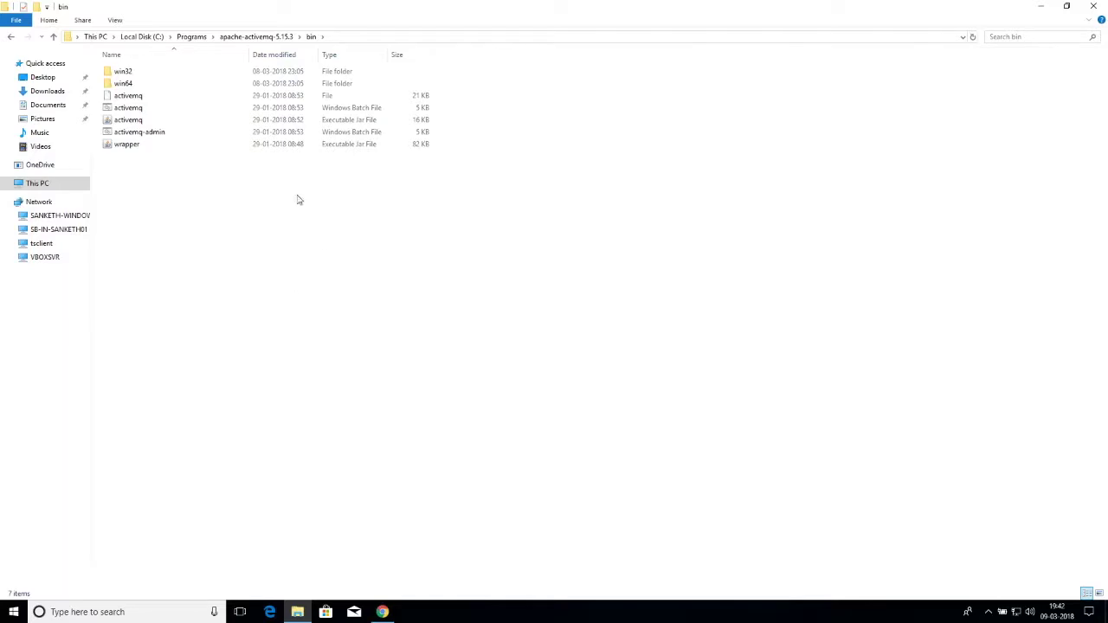
{"action": "double_click", "coordinate": [111, 86]}
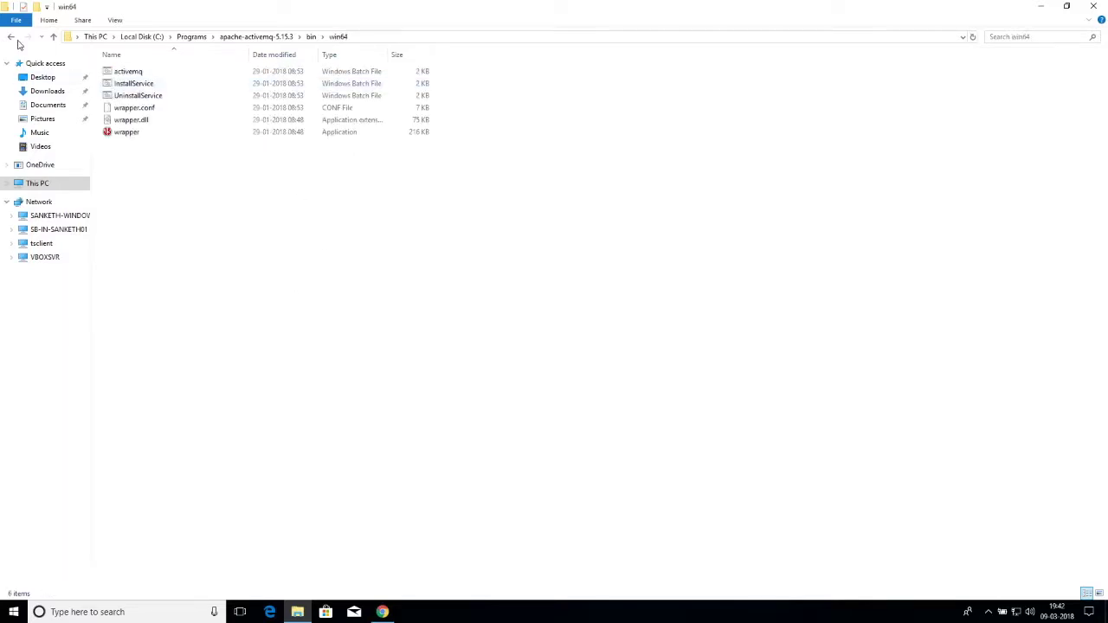
{"action": "left_click", "coordinate": [9, 37]}
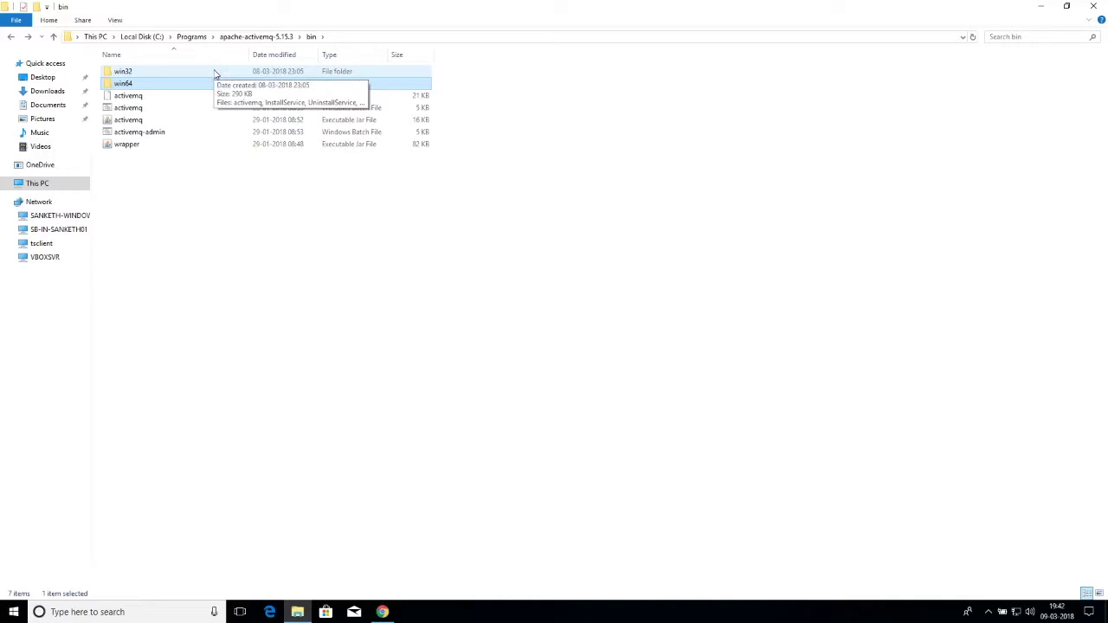
{"action": "double_click", "coordinate": [216, 73]}
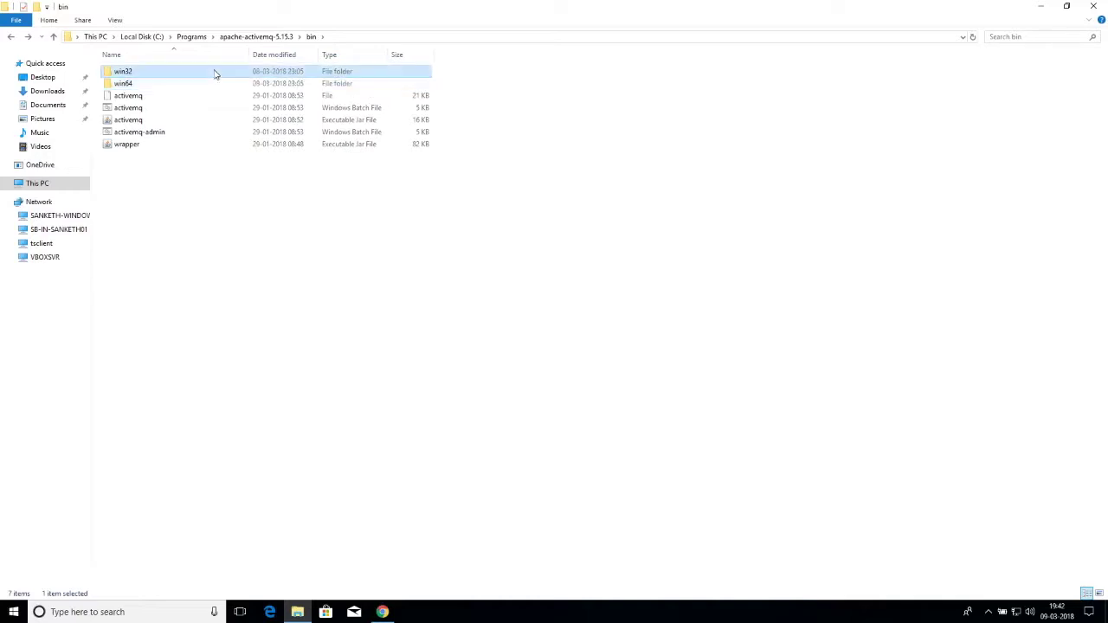
Open a command prompt in the win32 folder and move its window toward the middle of the desktop
{"action": "left_click", "coordinate": [378, 40]}
{"action": "type", "text": "cmd"}
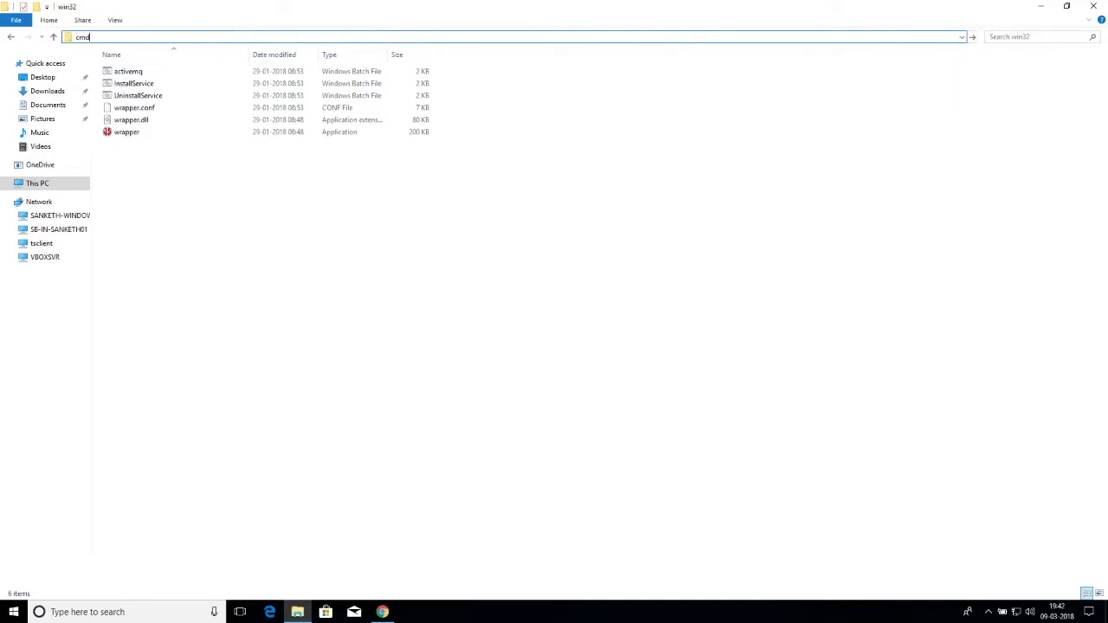
{"action": "key", "text": "Return"}
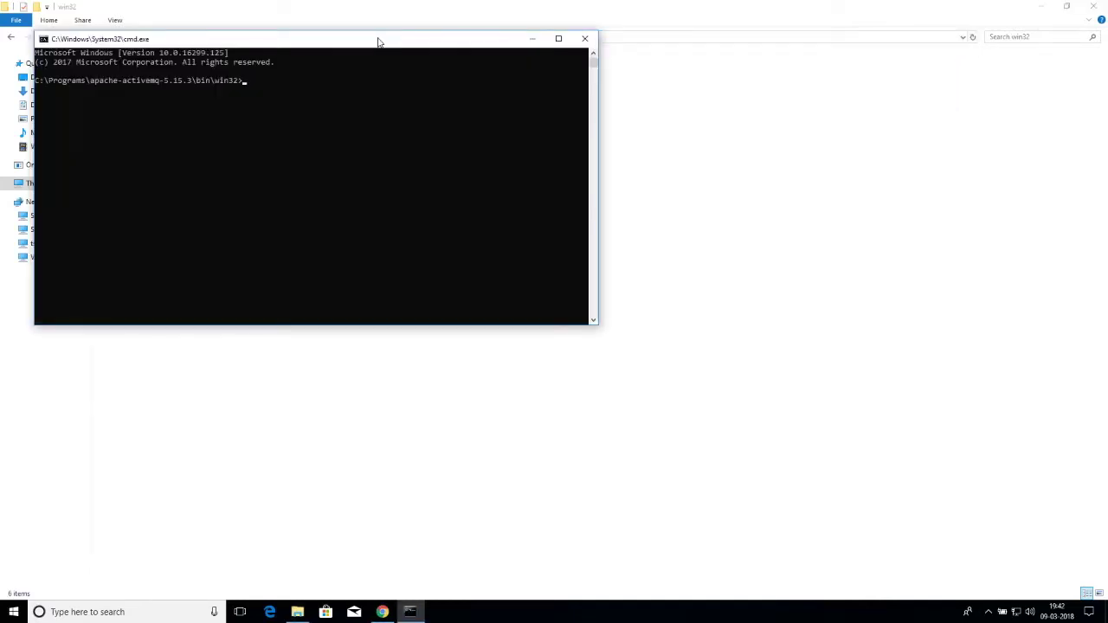
{"action": "left_click_drag", "start_coordinate": [377, 42], "coordinate": [573, 226]}
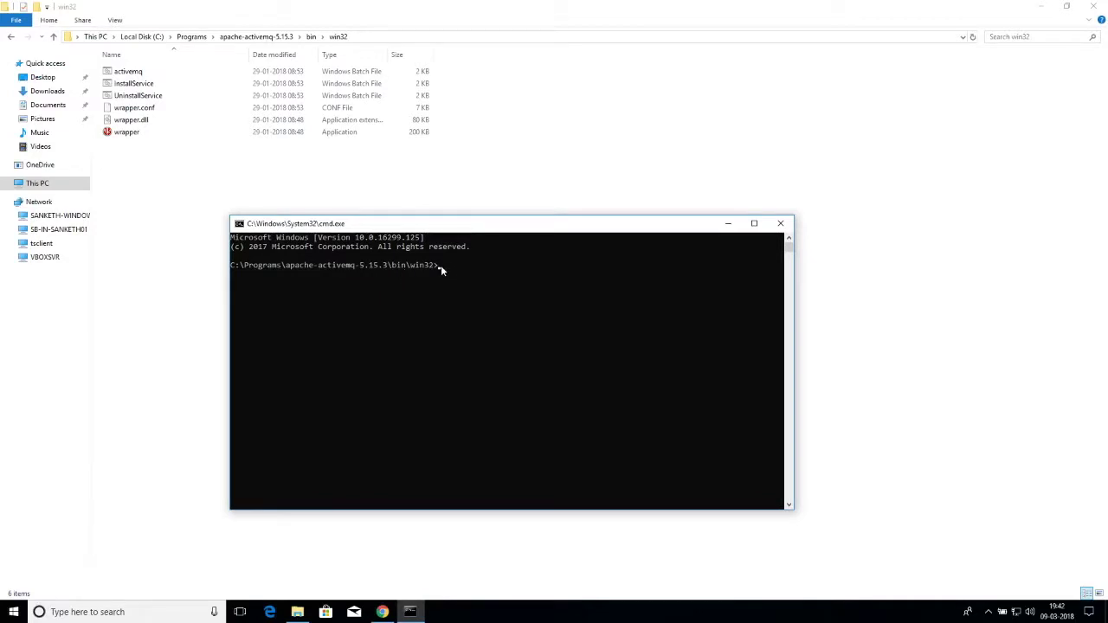
Start the broker with the activemq command in a maximized window and highlight the WebConsole address line in its output
{"action": "type", "text": "tivemq"}
{"action": "key", "text": "Return"}
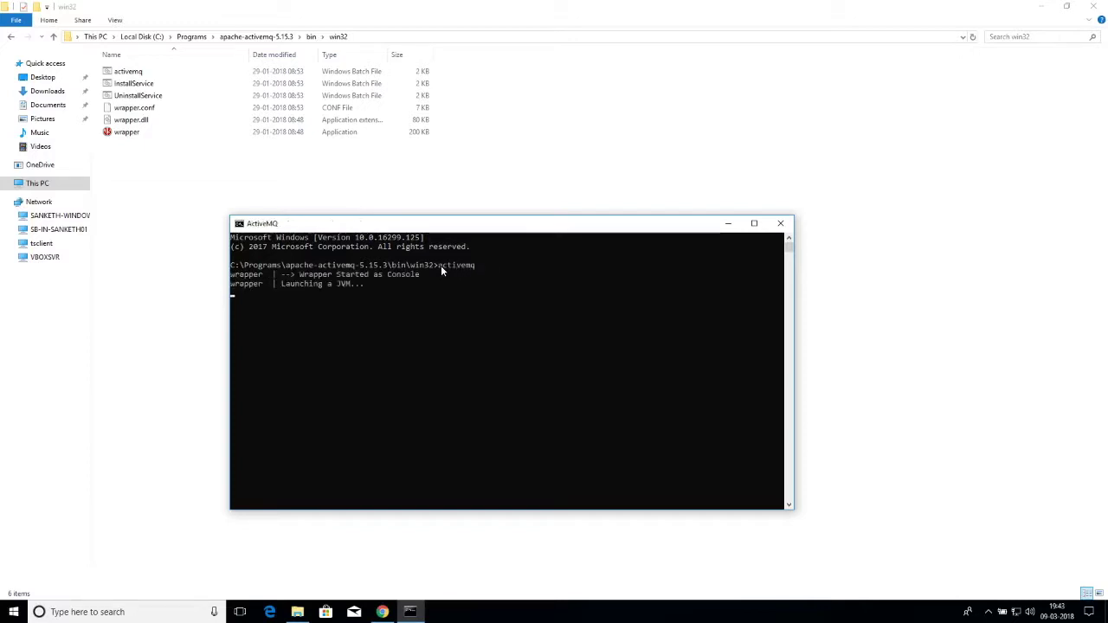
{"action": "left_click", "coordinate": [754, 223]}
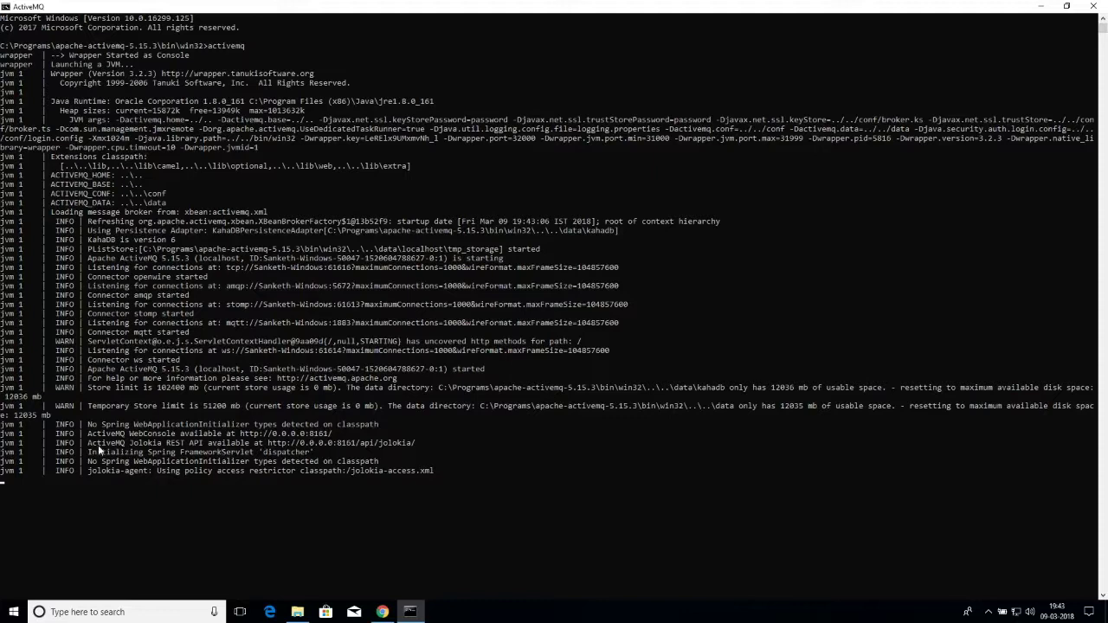
{"action": "left_click_drag", "start_coordinate": [92, 434], "coordinate": [332, 440]}
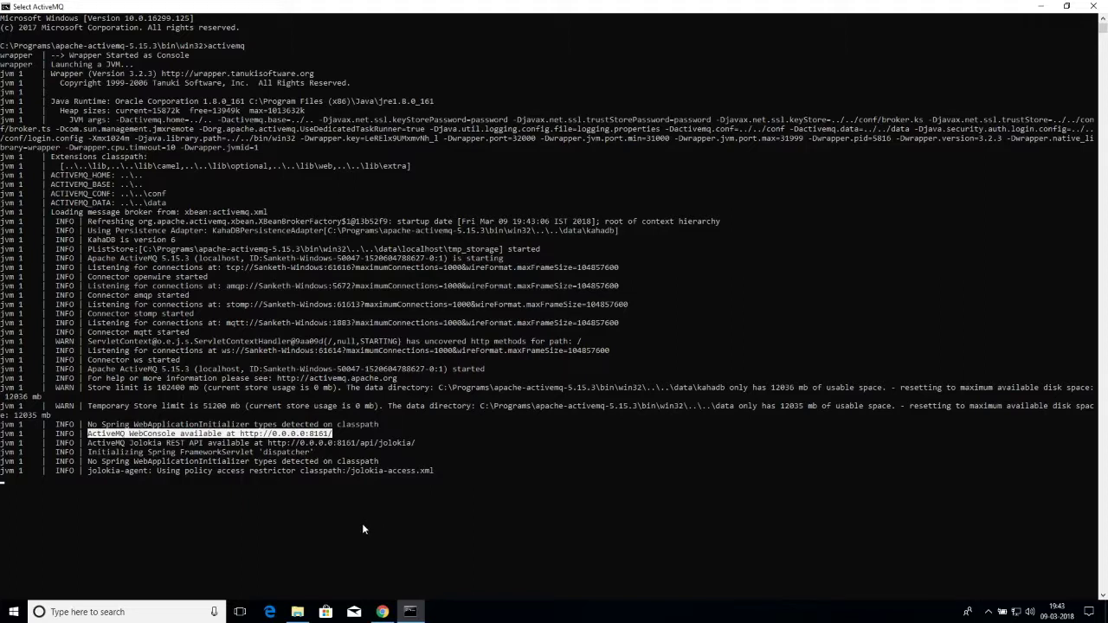
Run ipconfig in a new command prompt, copy the IPv4 address of Ethernet adapter Ethernet 2, and minimize the window
{"action": "left_click", "coordinate": [132, 614]}
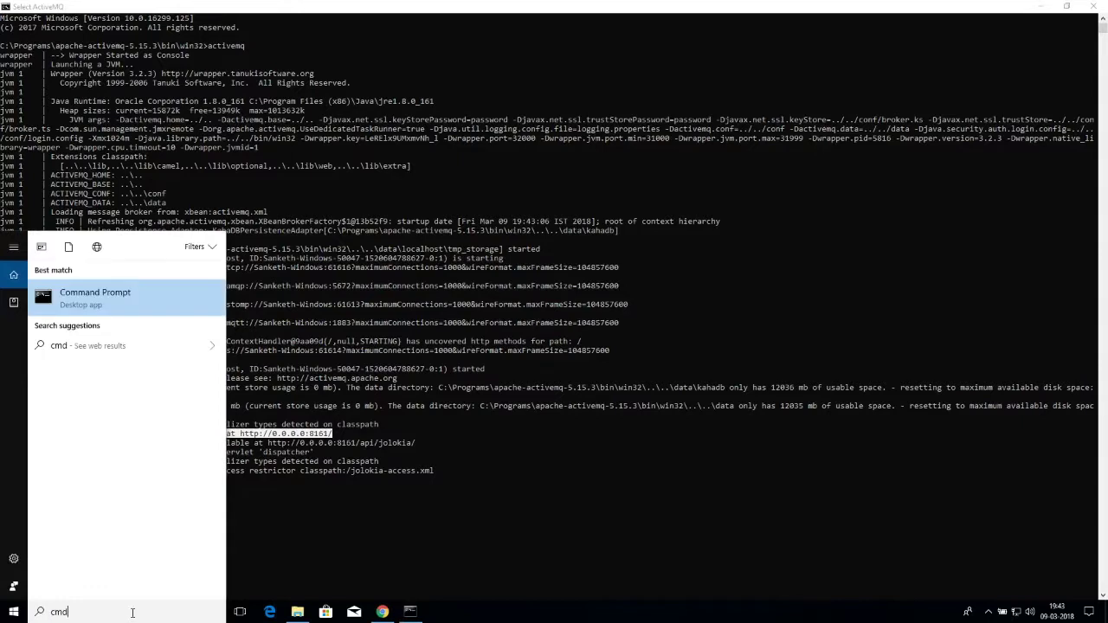
{"action": "key", "text": "Return"}
{"action": "type", "text": "ipconfig"}
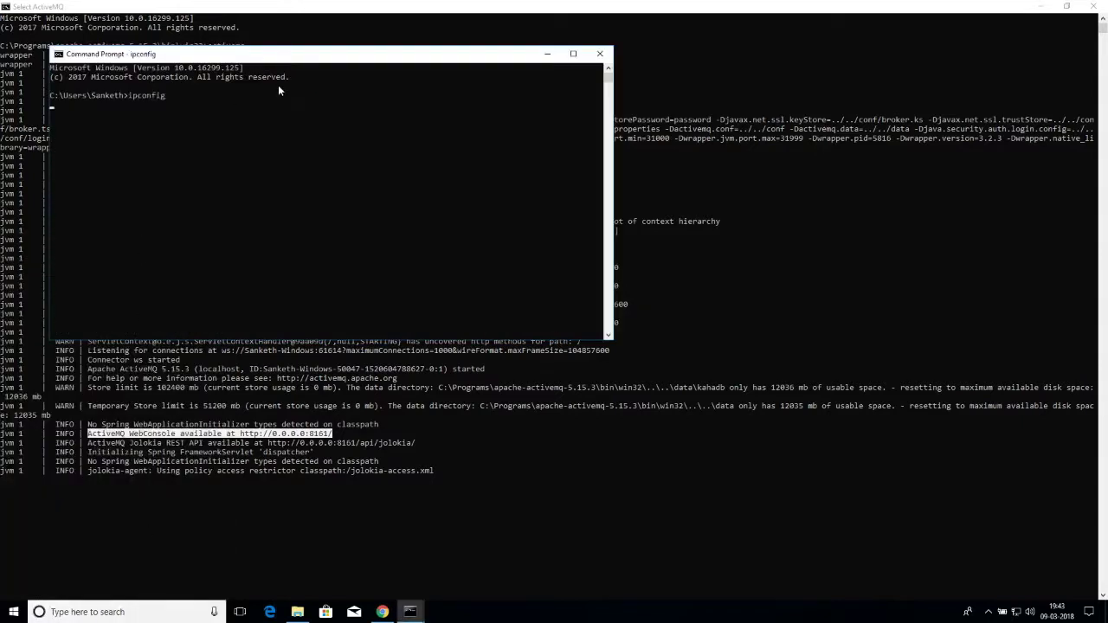
{"action": "key", "text": "Return"}
{"action": "left_click_drag", "start_coordinate": [231, 235], "coordinate": [294, 238]}
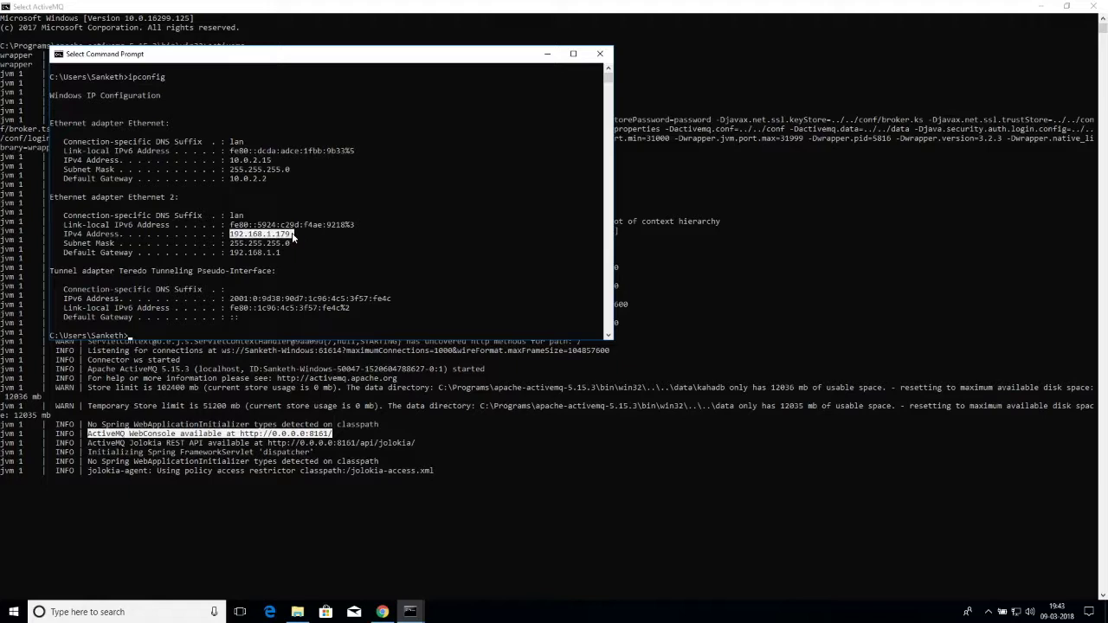
{"action": "right_click", "coordinate": [293, 238]}
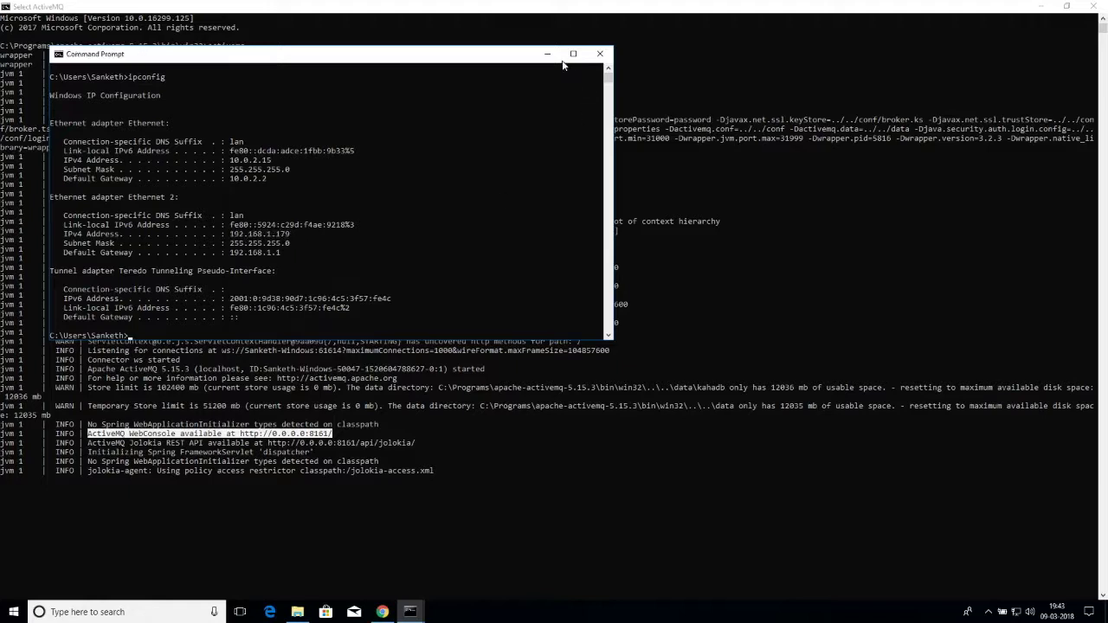
{"action": "left_click", "coordinate": [549, 55]}
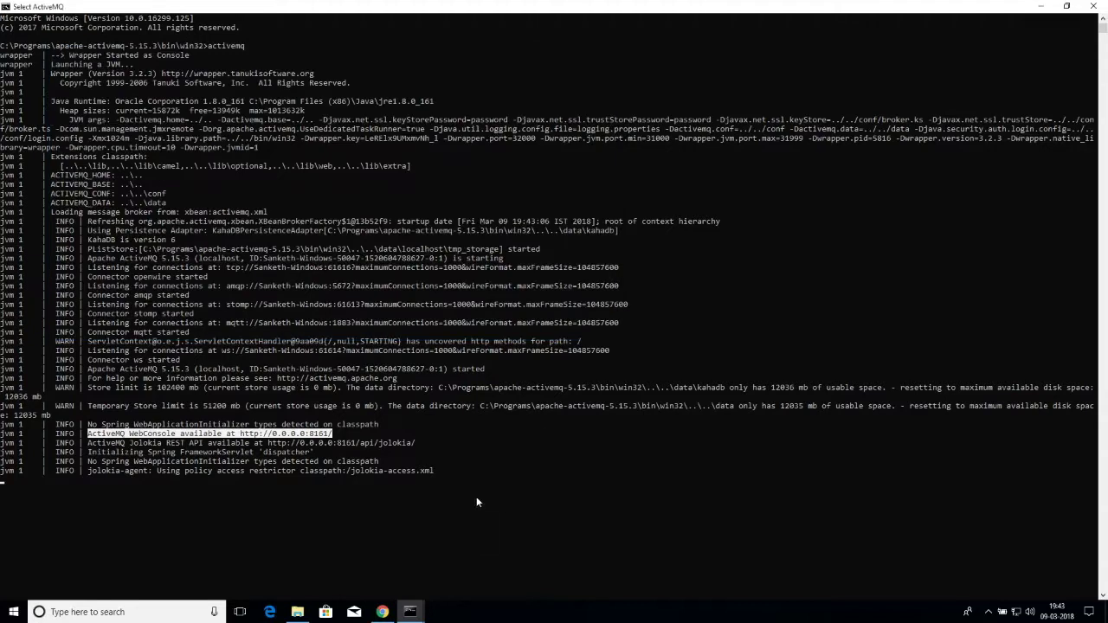
Switch to Chrome and load the ActiveMQ web console at 192.168.1.179:8161 in a new tab
{"action": "left_click", "coordinate": [382, 612]}
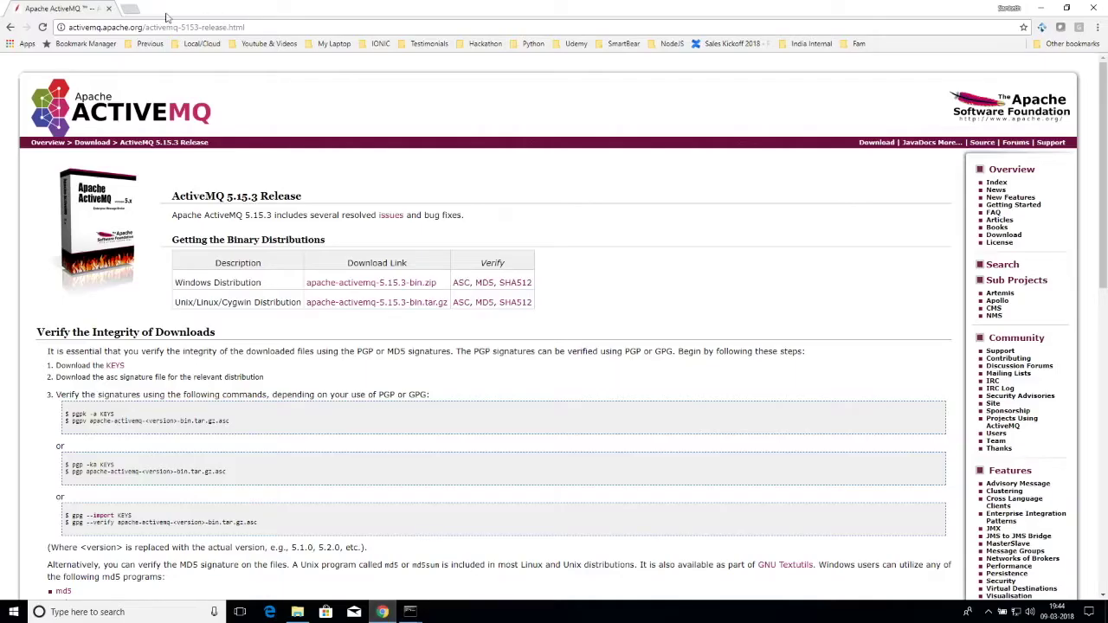
{"action": "left_click", "coordinate": [130, 8]}
{"action": "key", "text": "ctrl+v"}
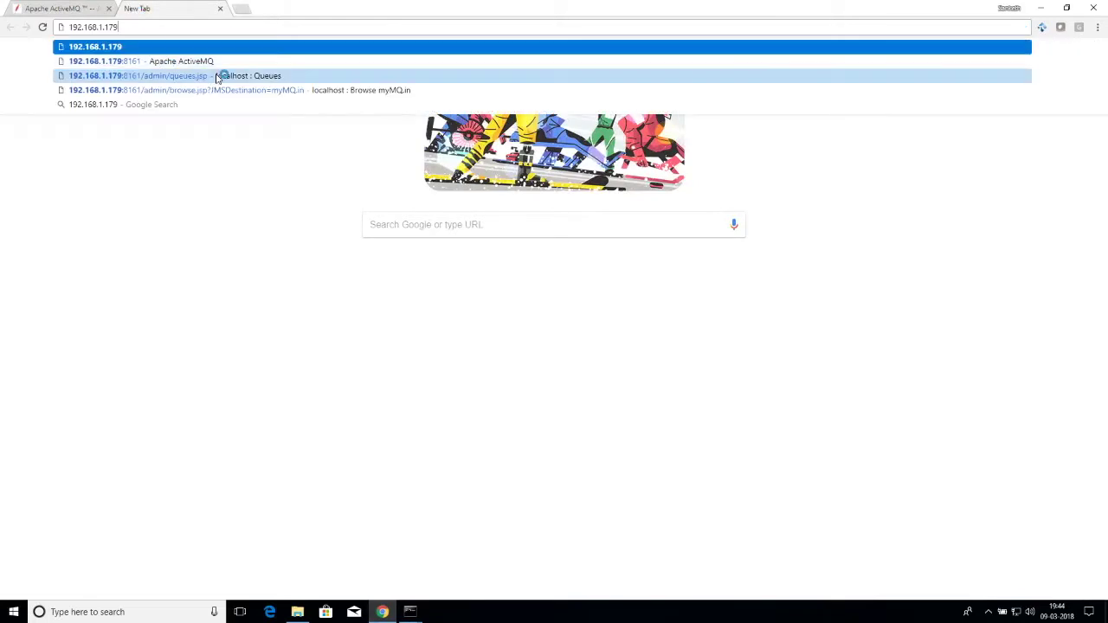
{"action": "type", "text": ":"}
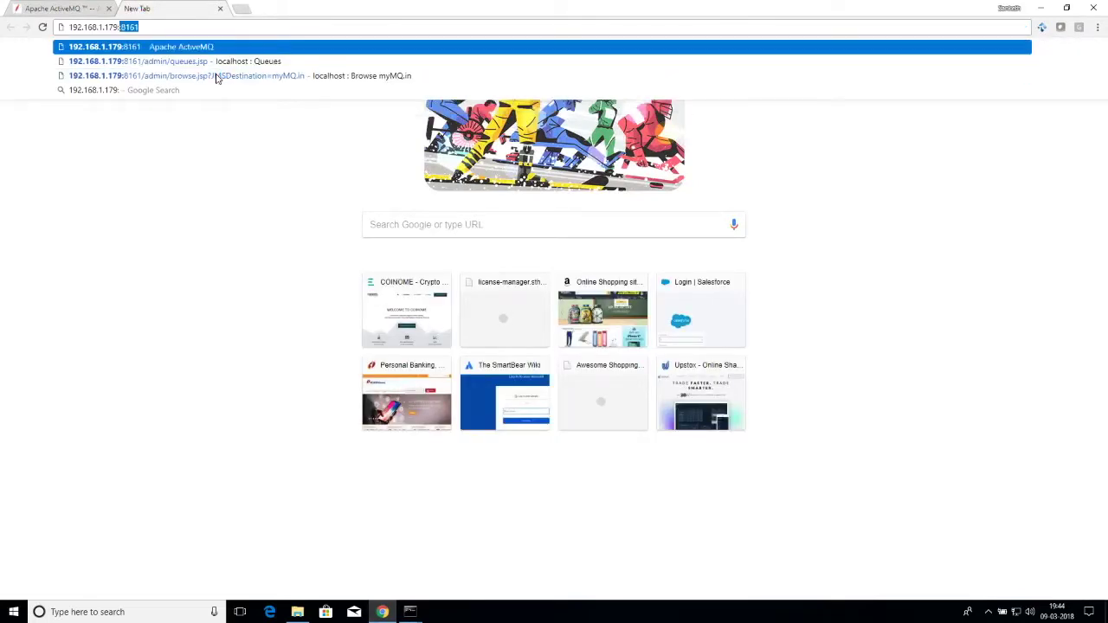
{"action": "key", "text": "Return"}
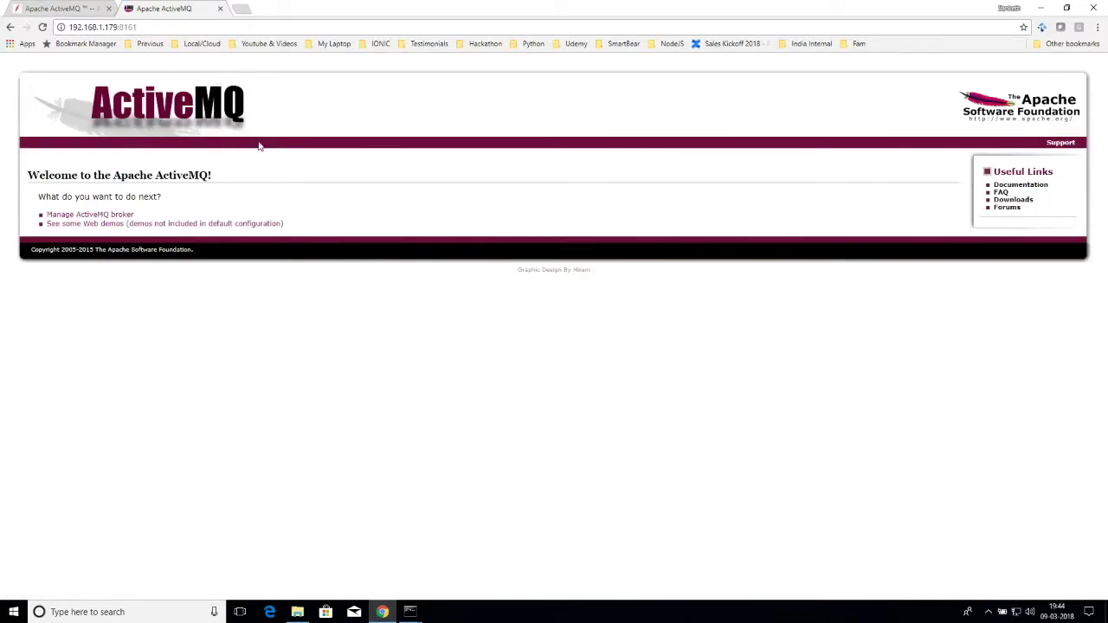
Open the ActiveMQ broker management console and examine its Queues page
{"action": "left_click", "coordinate": [127, 216]}
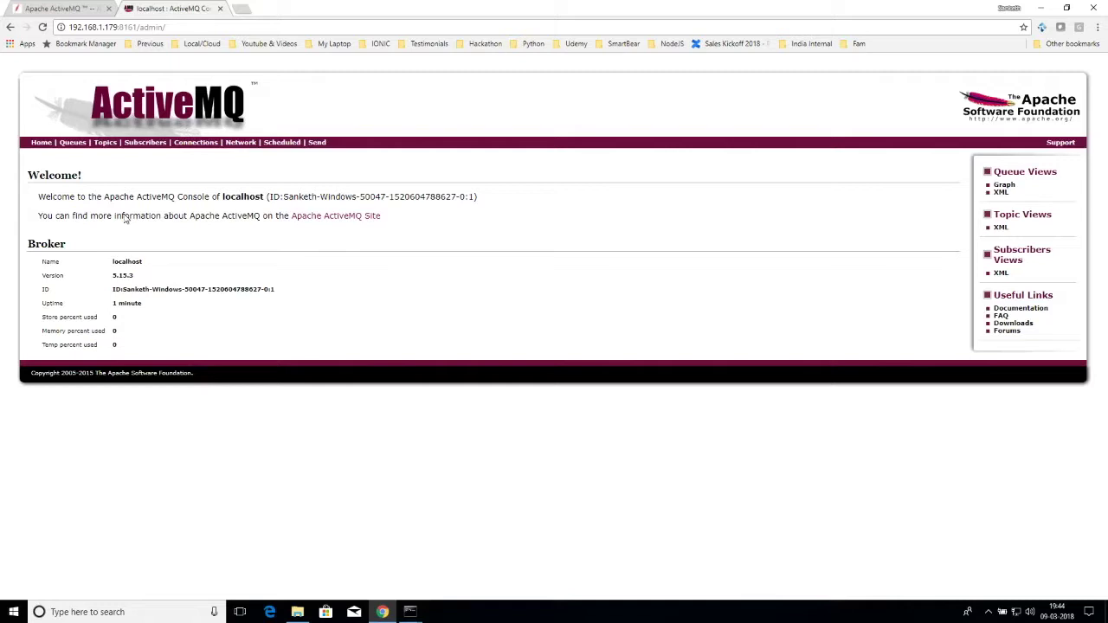
{"action": "left_click", "coordinate": [73, 143]}
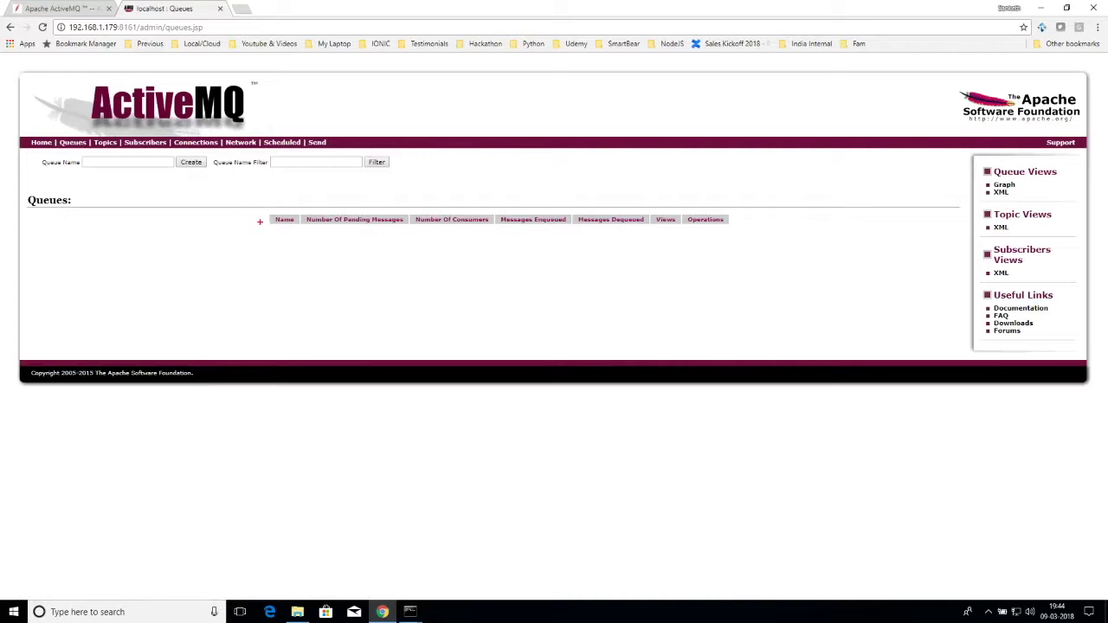
{"action": "mouse_move", "coordinate": [235, 200]}
{"action": "left_mouse_down"}
{"action": "mouse_move", "coordinate": [871, 329]}
{"action": "mouse_move", "coordinate": [827, 311]}
{"action": "left_mouse_up"}
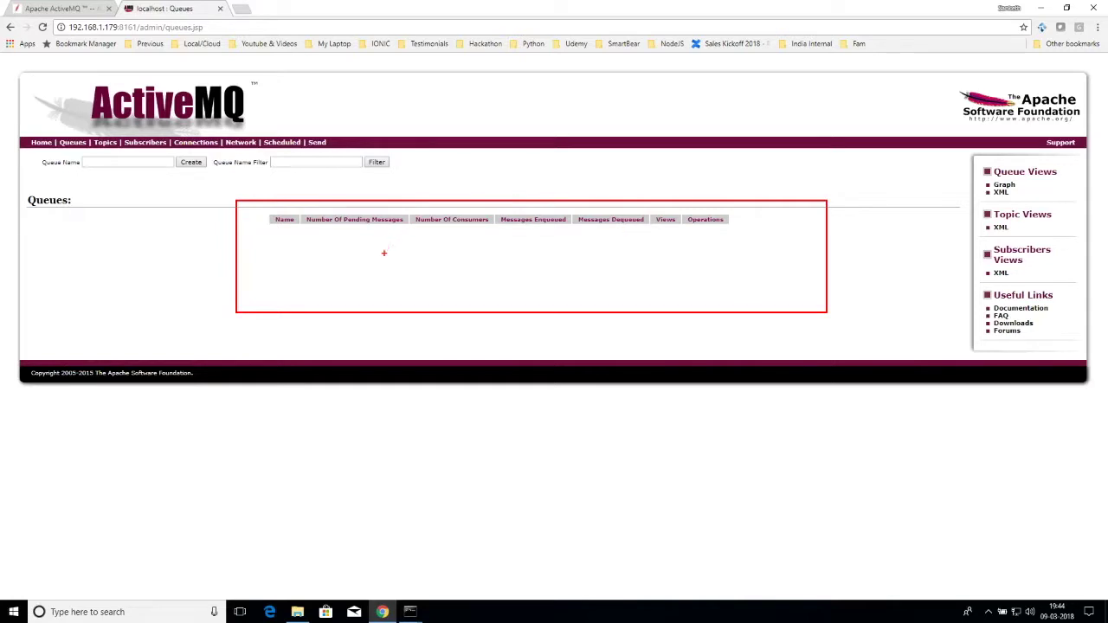
{"action": "key", "text": "Escape"}
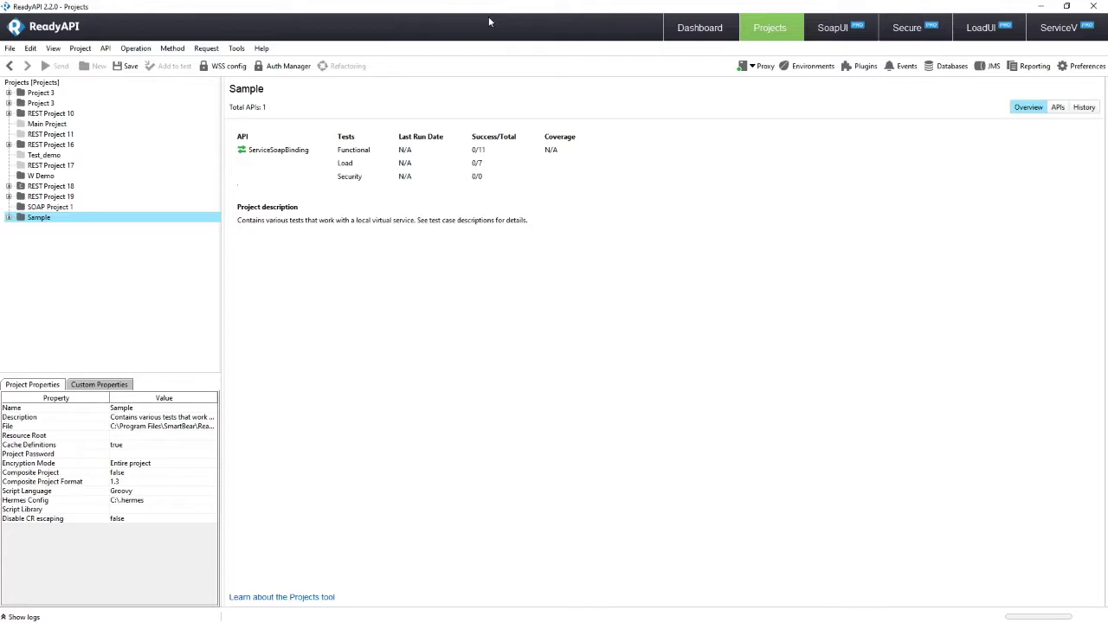
In ReadyAPI, check the Hermes JMS path in the Tools preferences and close the preferences without saving
{"action": "left_click", "coordinate": [9, 48]}
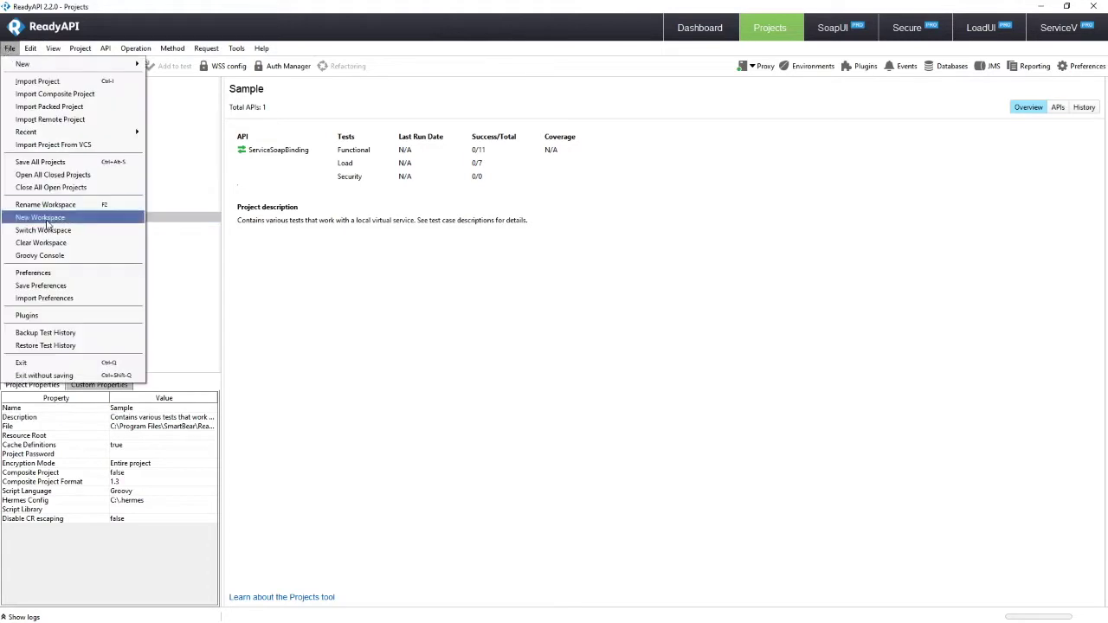
{"action": "left_click", "coordinate": [43, 272]}
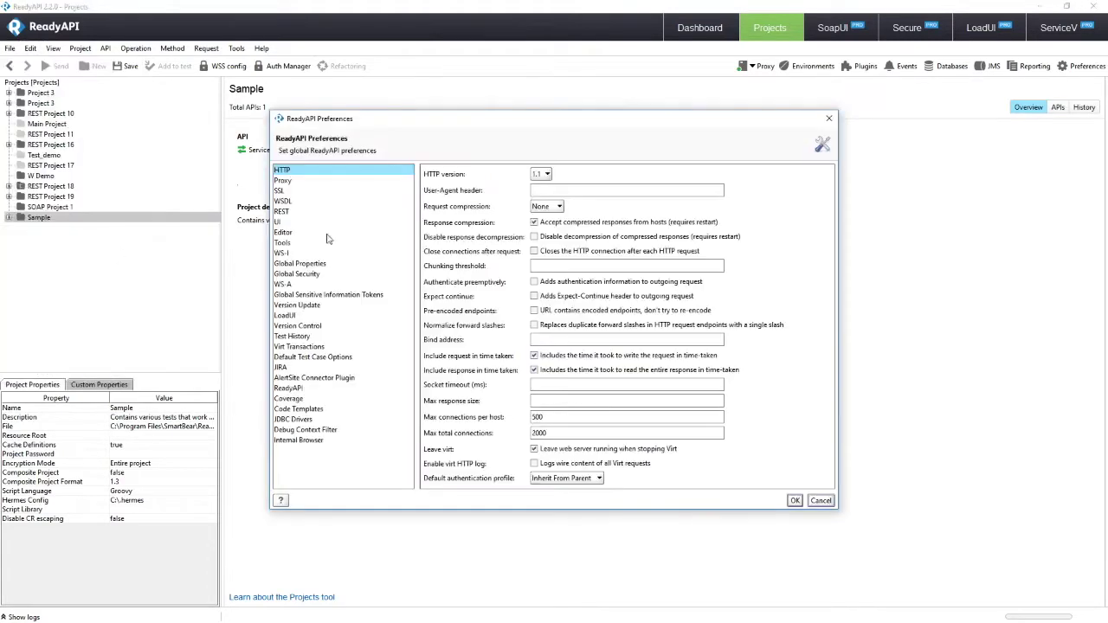
{"action": "left_click", "coordinate": [283, 243]}
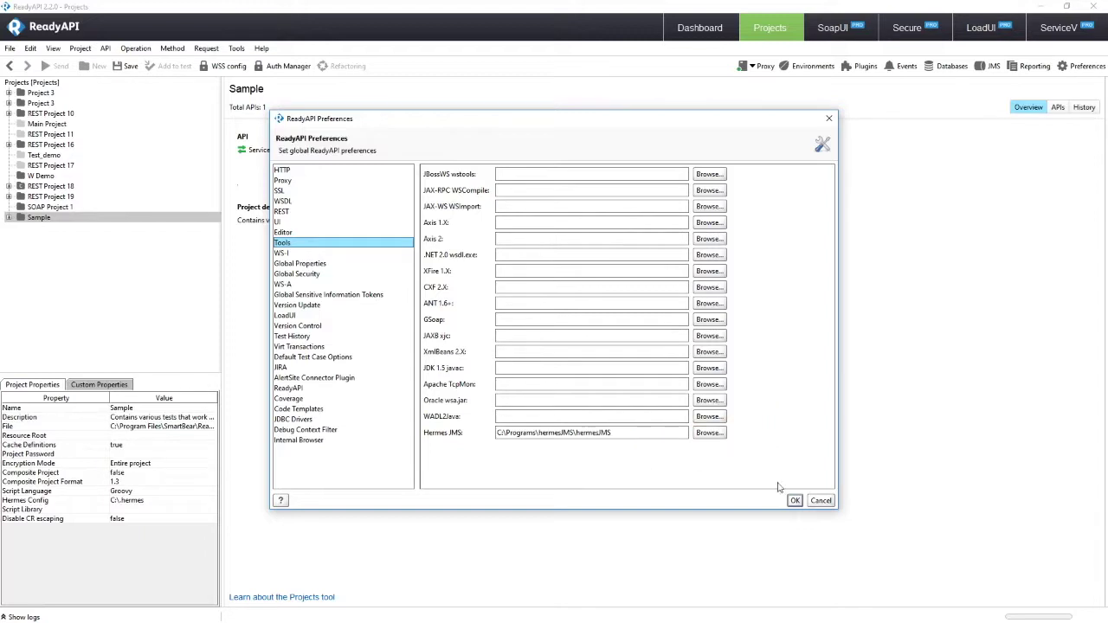
{"action": "left_click", "coordinate": [825, 502]}
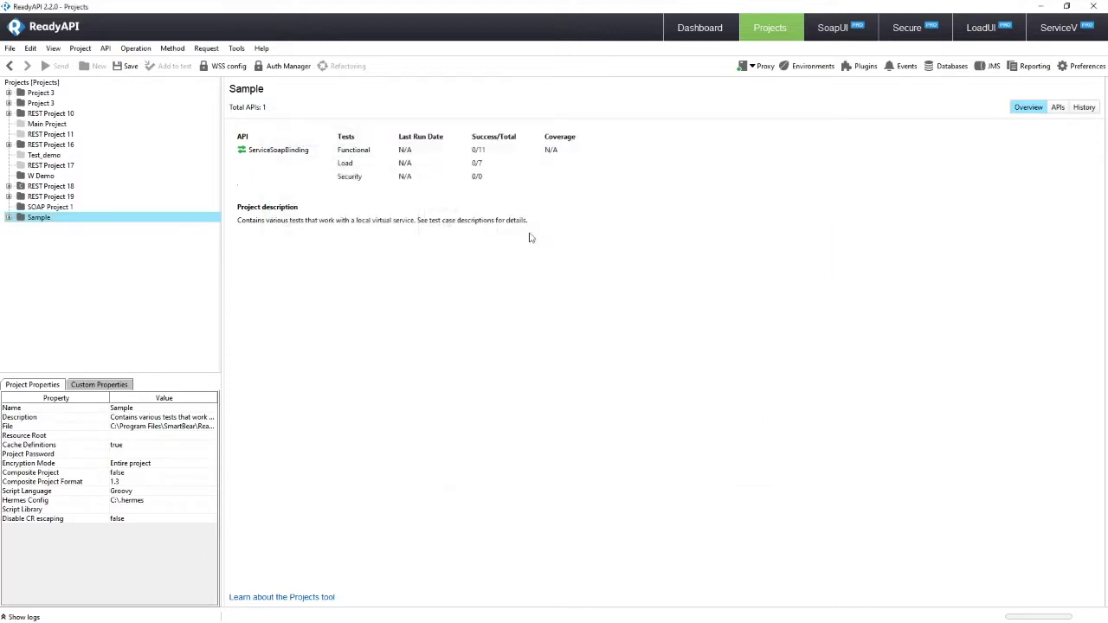
Launch HermesJMS from ReadyAPI and move its window higher on the desktop
{"action": "left_click", "coordinate": [237, 48]}
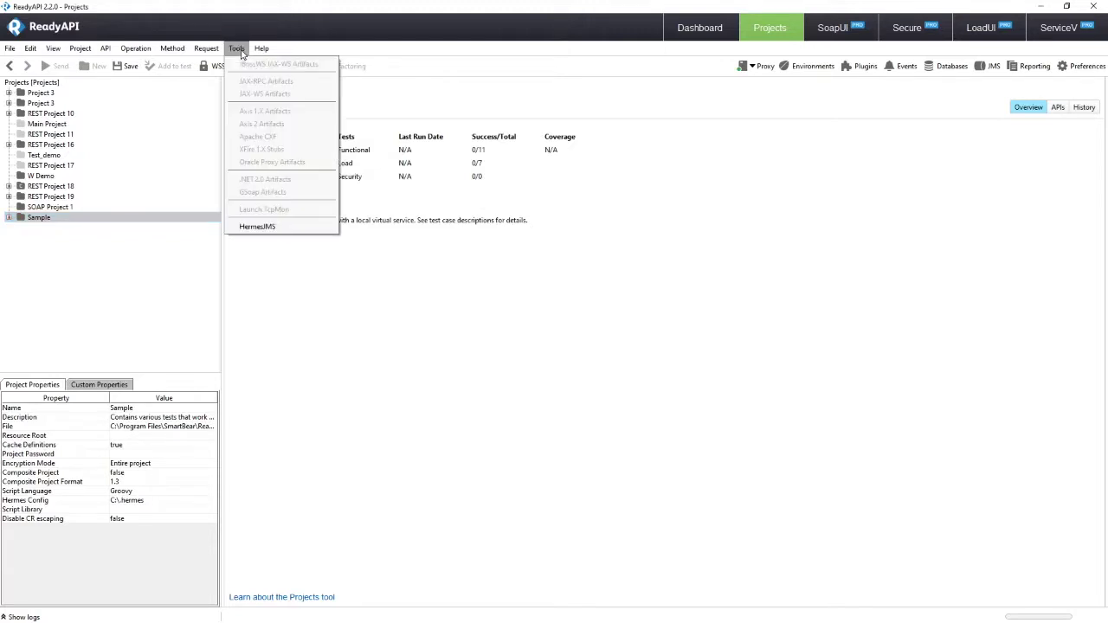
{"action": "left_click", "coordinate": [257, 227]}
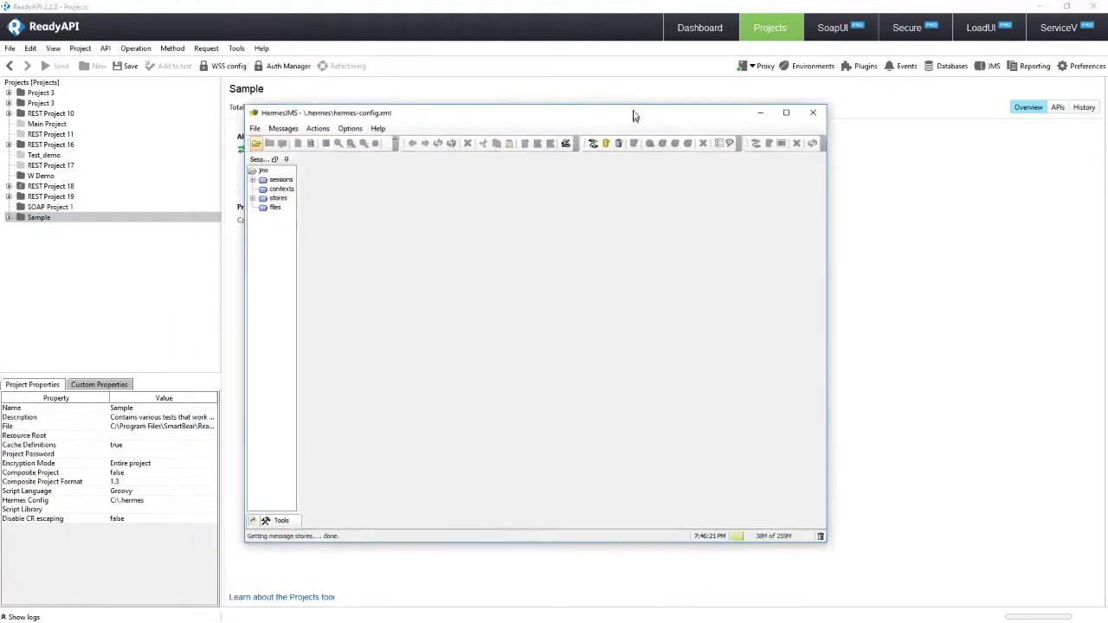
{"action": "left_click_drag", "start_coordinate": [633, 113], "coordinate": [618, 54]}
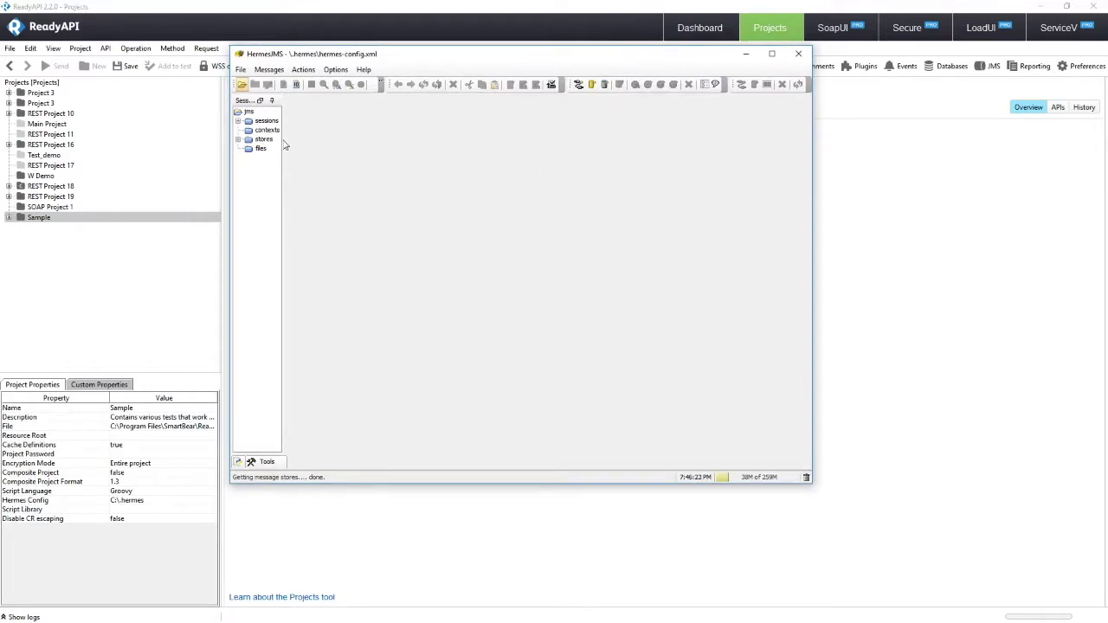
Widen the Sessions pane and expand the sessions folder in the jms tree
{"action": "left_click_drag", "start_coordinate": [285, 141], "coordinate": [403, 163]}
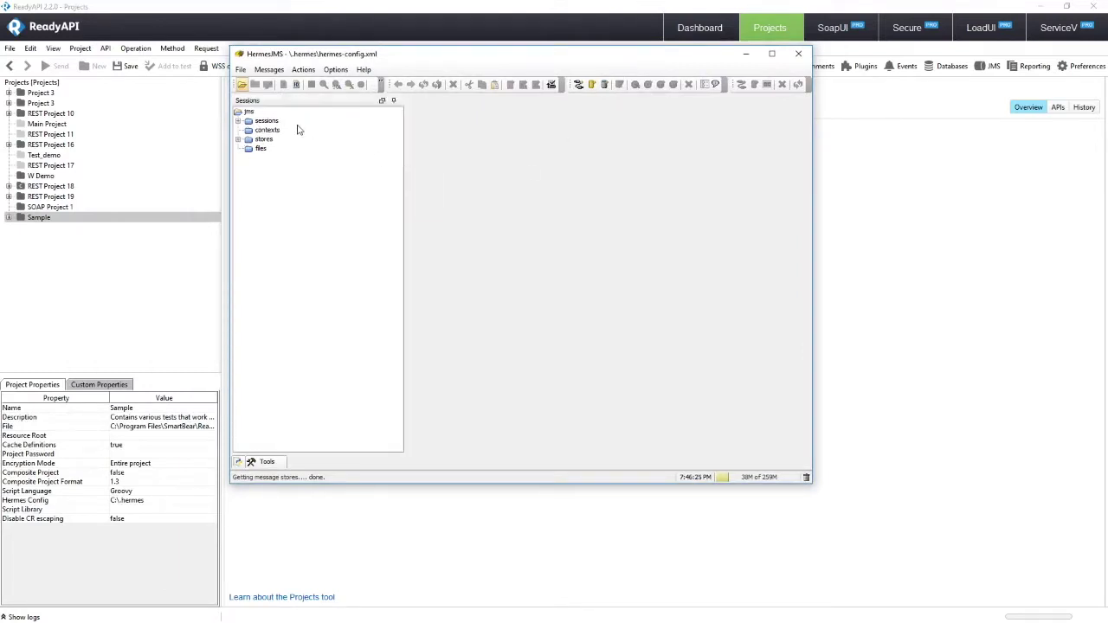
{"action": "left_click", "coordinate": [250, 112]}
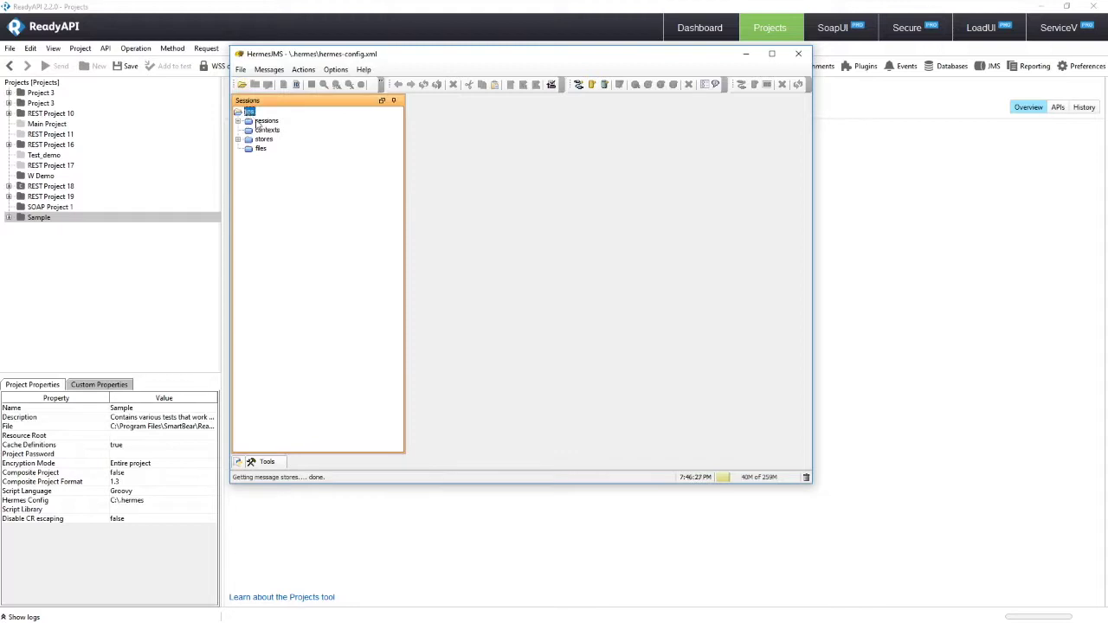
{"action": "left_click", "coordinate": [238, 121]}
{"action": "left_click", "coordinate": [258, 126]}
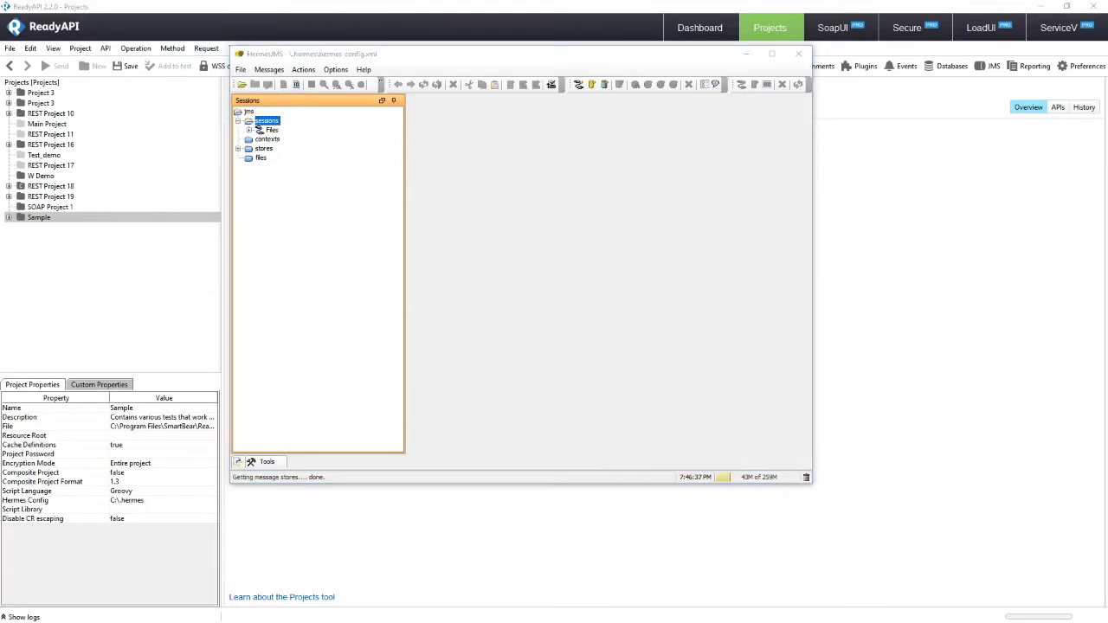
Start a new session under the sessions folder and name it ActiveMQ
{"action": "right_click", "coordinate": [271, 124]}
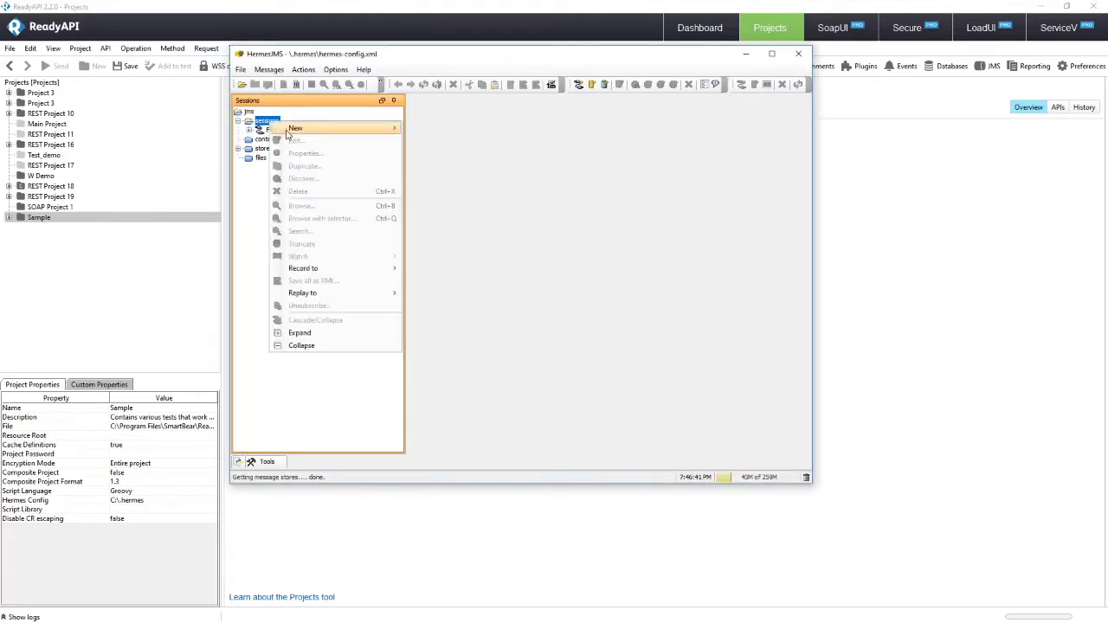
{"action": "mouse_move", "coordinate": [293, 129]}
{"action": "left_click", "coordinate": [423, 147]}
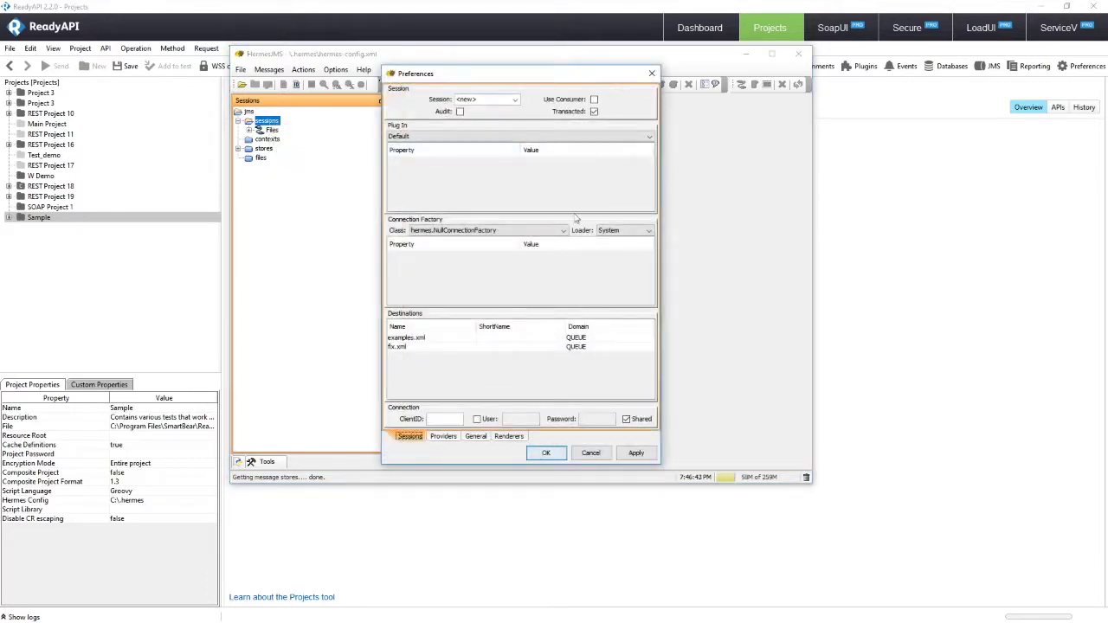
{"action": "left_click_drag", "start_coordinate": [506, 76], "coordinate": [648, 105]}
{"action": "type", "text": "Active"}
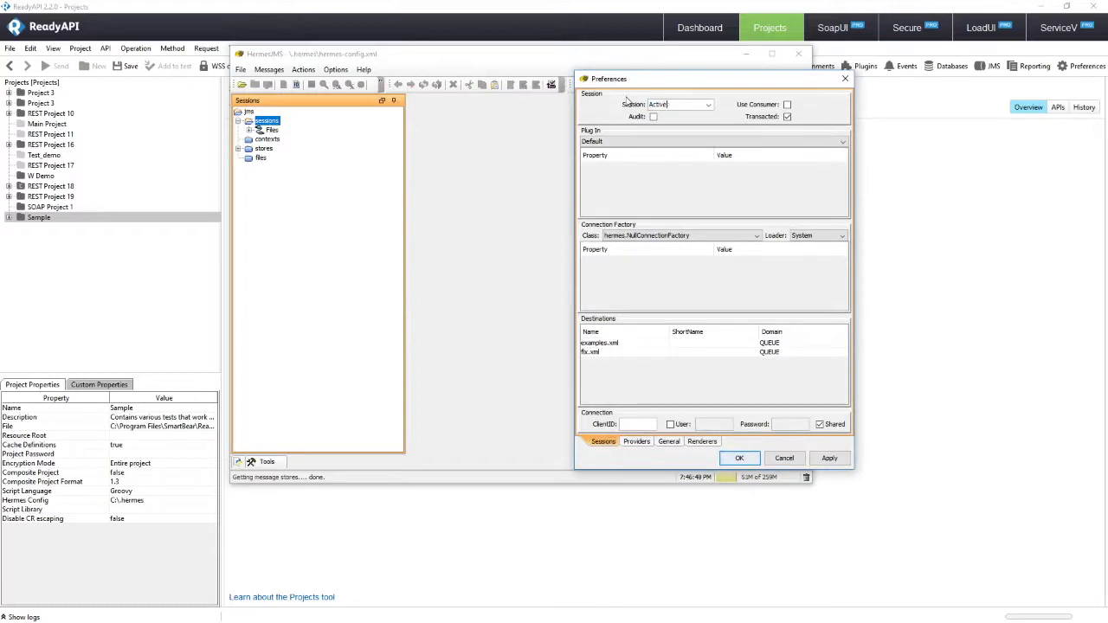
{"action": "type", "text": "MQ"}
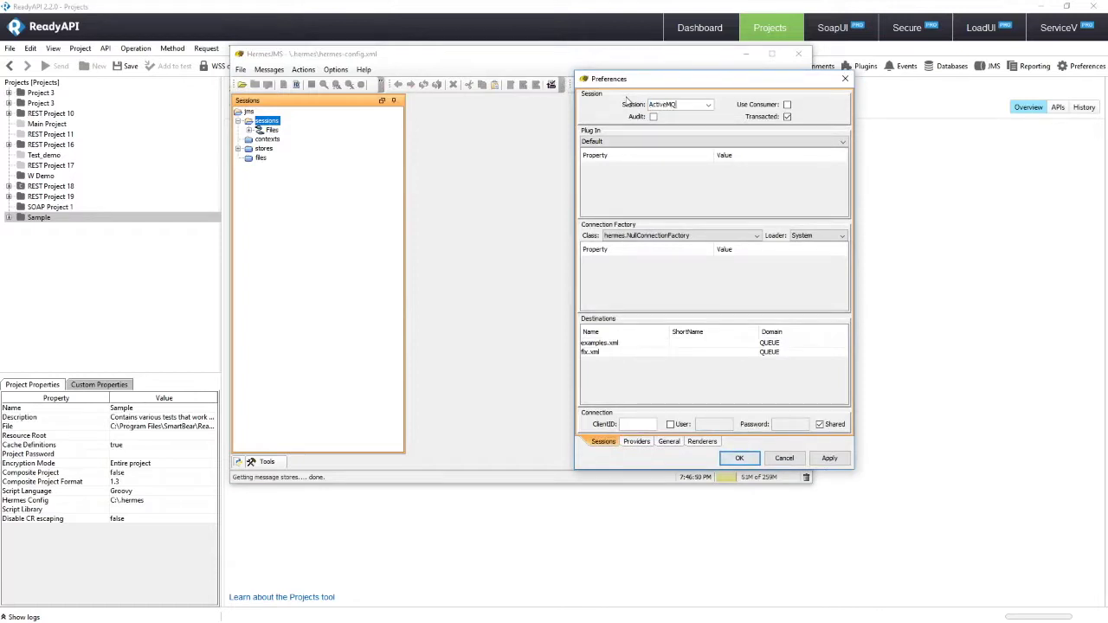
Remove the examples.xml and fix.xml destinations from the ActiveMQ session and save the session
{"action": "left_click", "coordinate": [624, 343]}
{"action": "right_click", "coordinate": [624, 343]}
{"action": "left_click", "coordinate": [643, 365]}
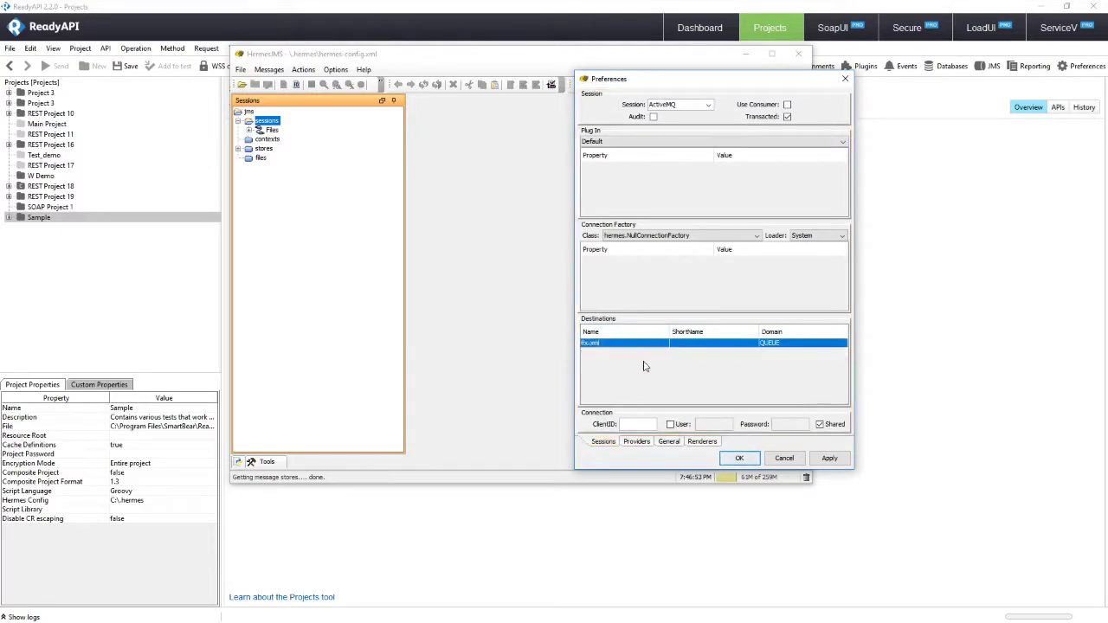
{"action": "right_click", "coordinate": [618, 344]}
{"action": "left_click", "coordinate": [648, 363]}
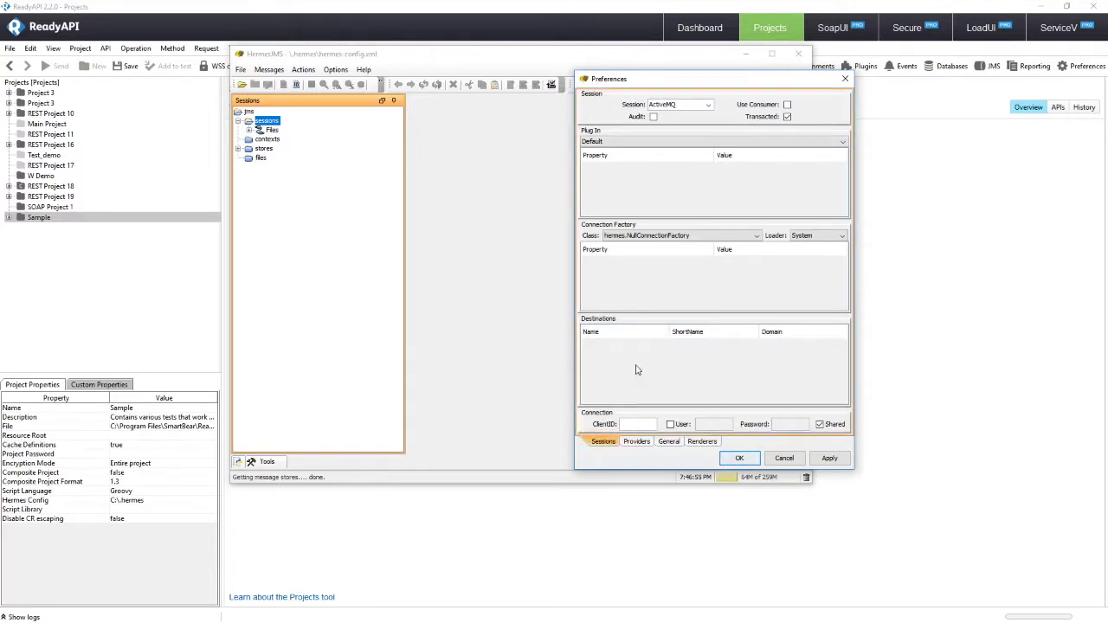
{"action": "left_click", "coordinate": [827, 459]}
{"action": "left_click", "coordinate": [739, 458]}
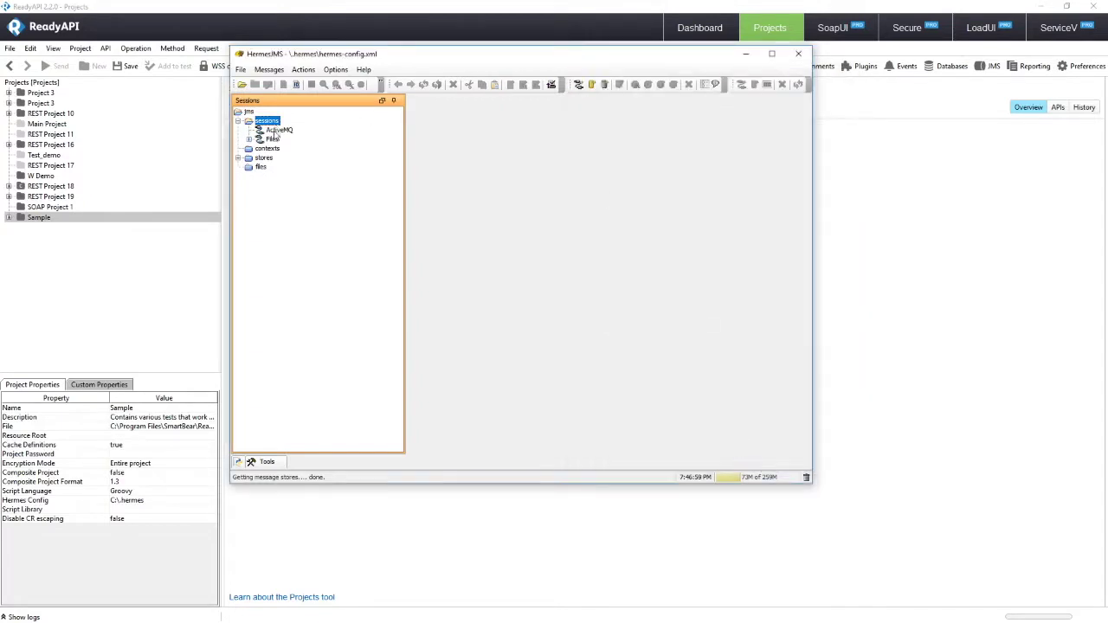
In the ActiveMQ session's provider preferences, add a classpath group named ActiveMQ 5.15.3, copying the name from the release page in Chrome
{"action": "left_click", "coordinate": [275, 131]}
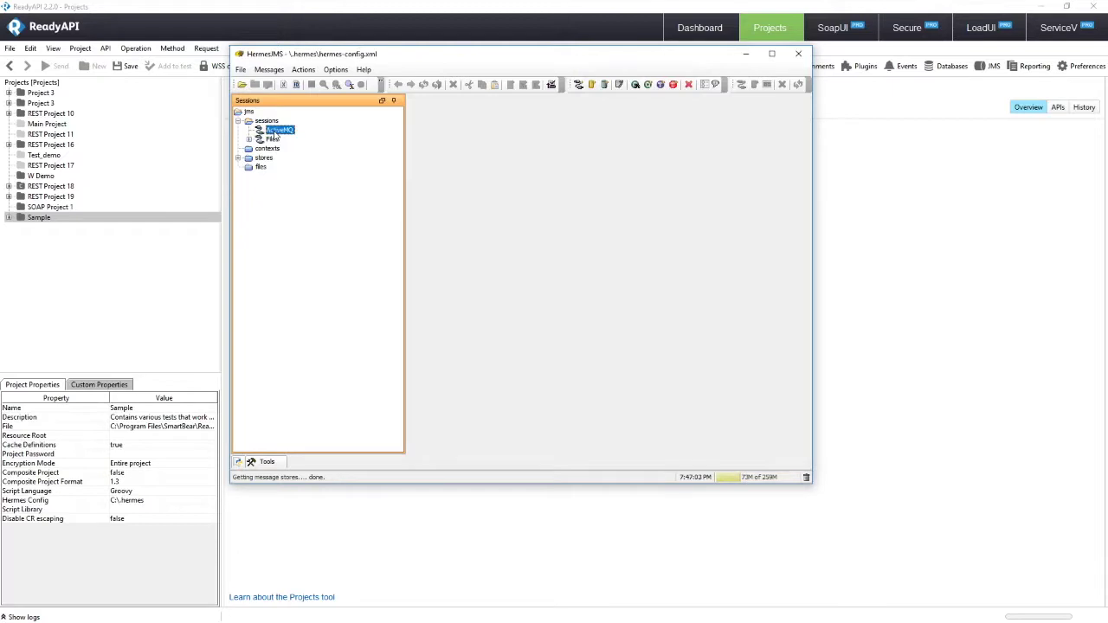
{"action": "right_click", "coordinate": [275, 135]}
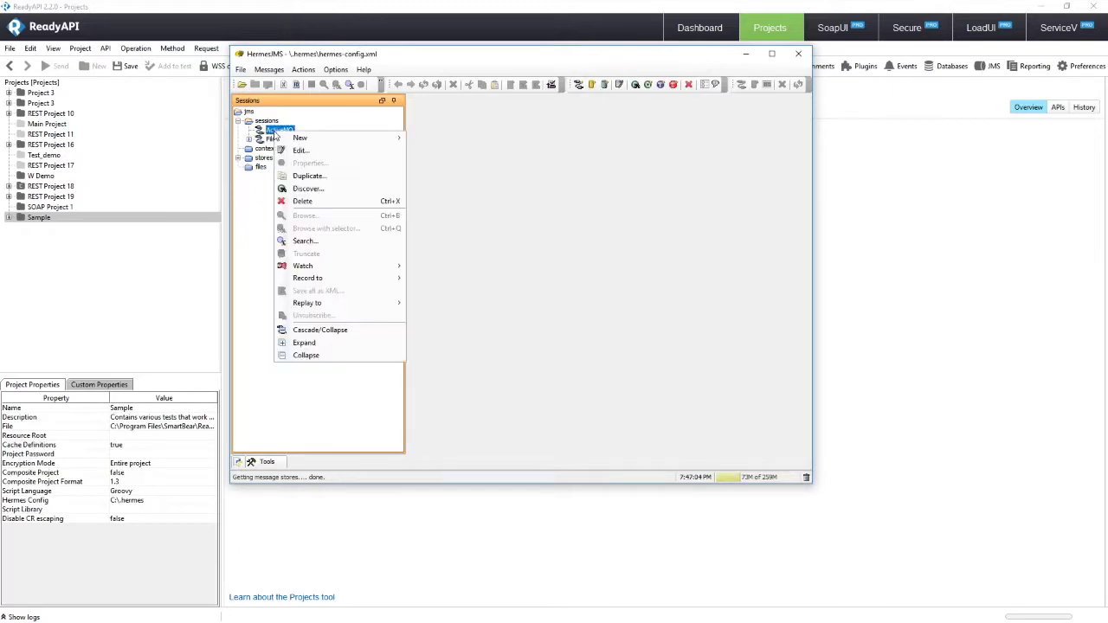
{"action": "left_click", "coordinate": [300, 151]}
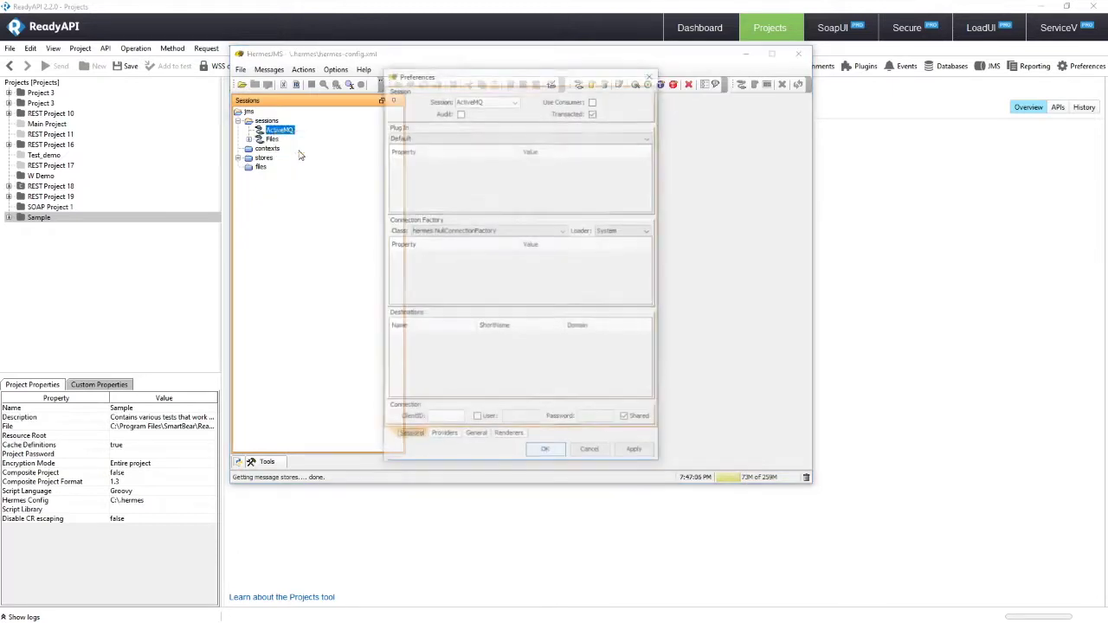
{"action": "left_click", "coordinate": [443, 437]}
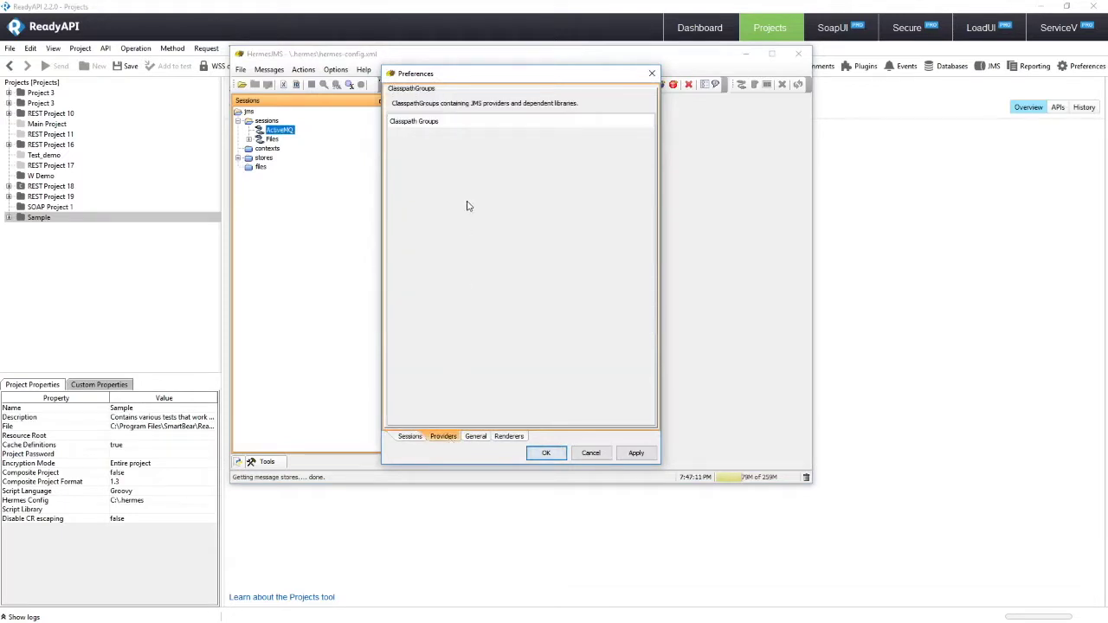
{"action": "right_click", "coordinate": [470, 122]}
{"action": "left_click", "coordinate": [492, 131]}
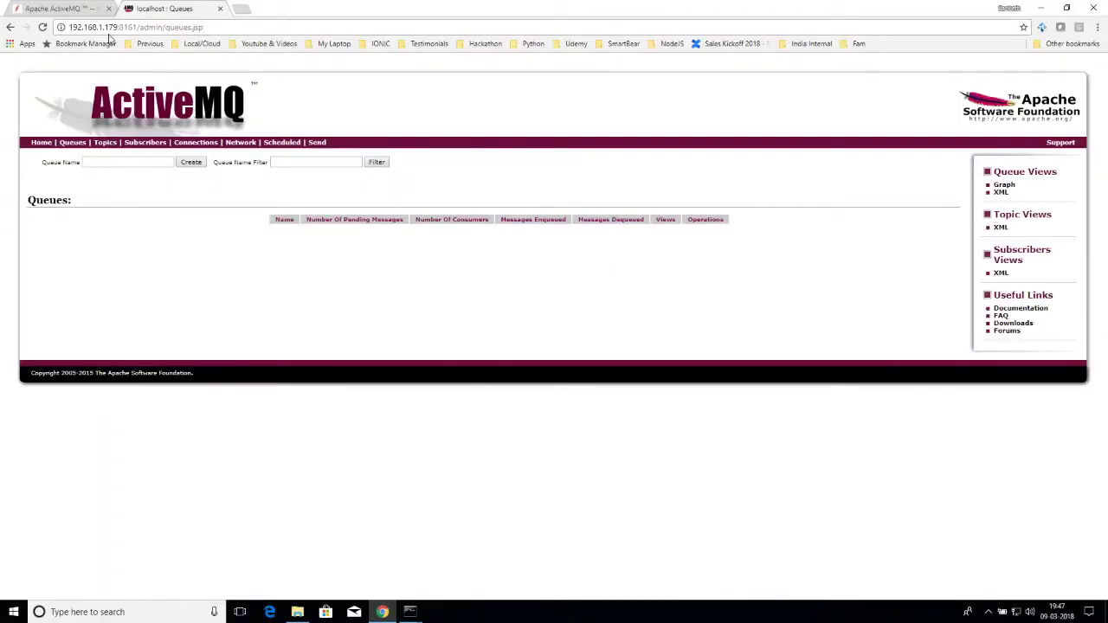
{"action": "left_click", "coordinate": [69, 8]}
{"action": "left_click_drag", "start_coordinate": [174, 197], "coordinate": [256, 199]}
{"action": "key", "text": "ctrl+c"}
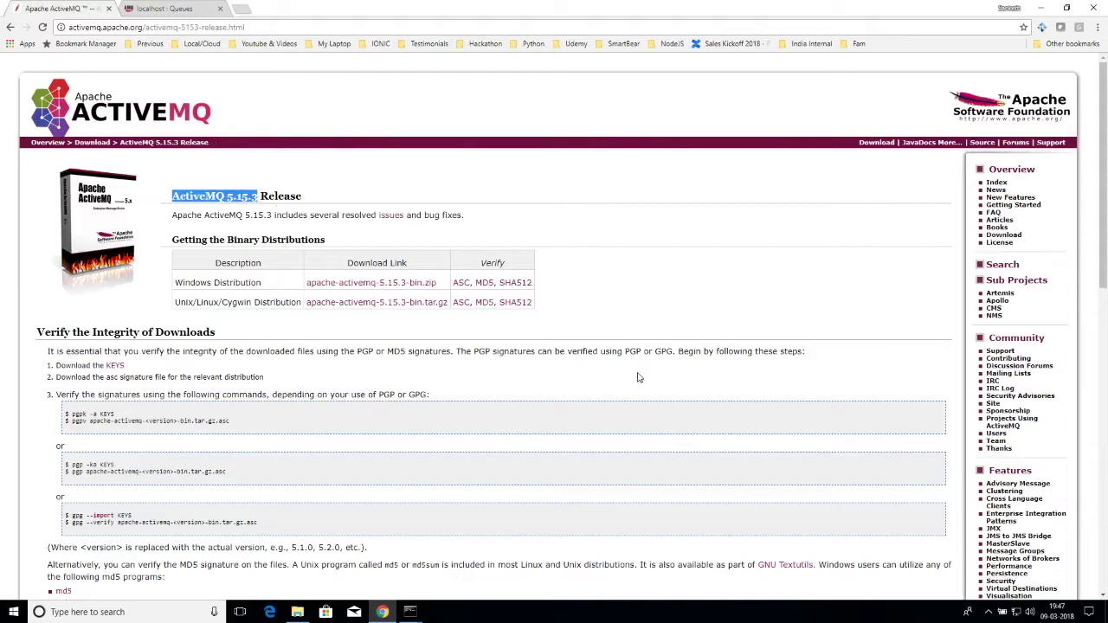
{"action": "key", "text": "alt+Tab"}
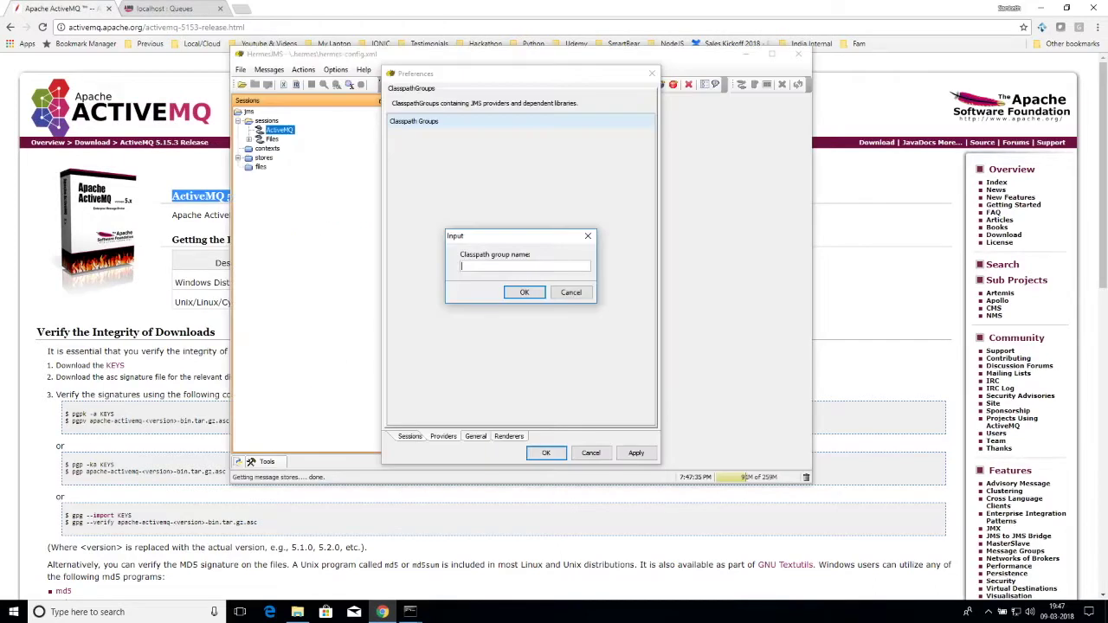
{"action": "key", "text": "ctrl+v"}
{"action": "left_click", "coordinate": [524, 293]}
Add activemq-all-5.15.3.jar from C:\Programs\apache-activemq-5.15.3 to the classpath group's library, choose to scan it, and apply the change
{"action": "left_click", "coordinate": [435, 154]}
{"action": "right_click", "coordinate": [435, 153]}
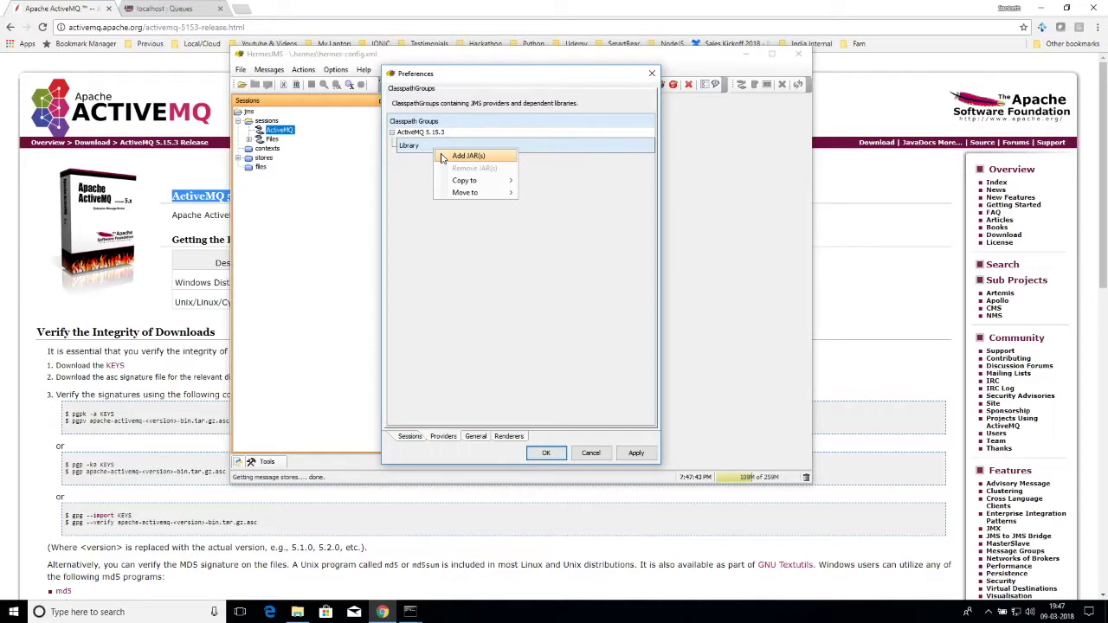
{"action": "left_click", "coordinate": [468, 156]}
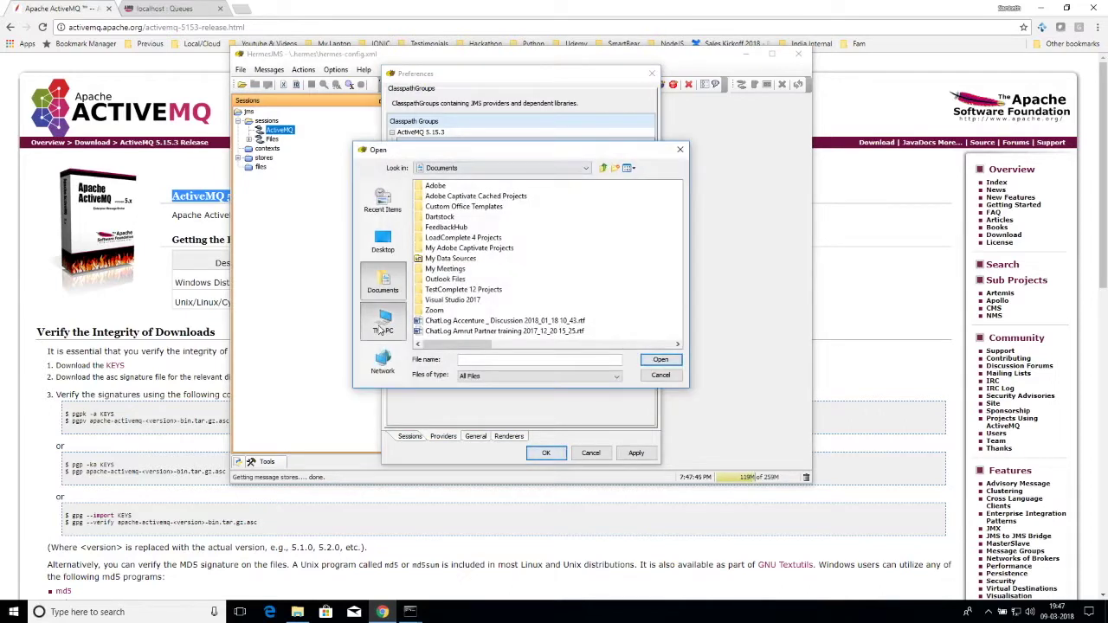
{"action": "double_click", "coordinate": [445, 258]}
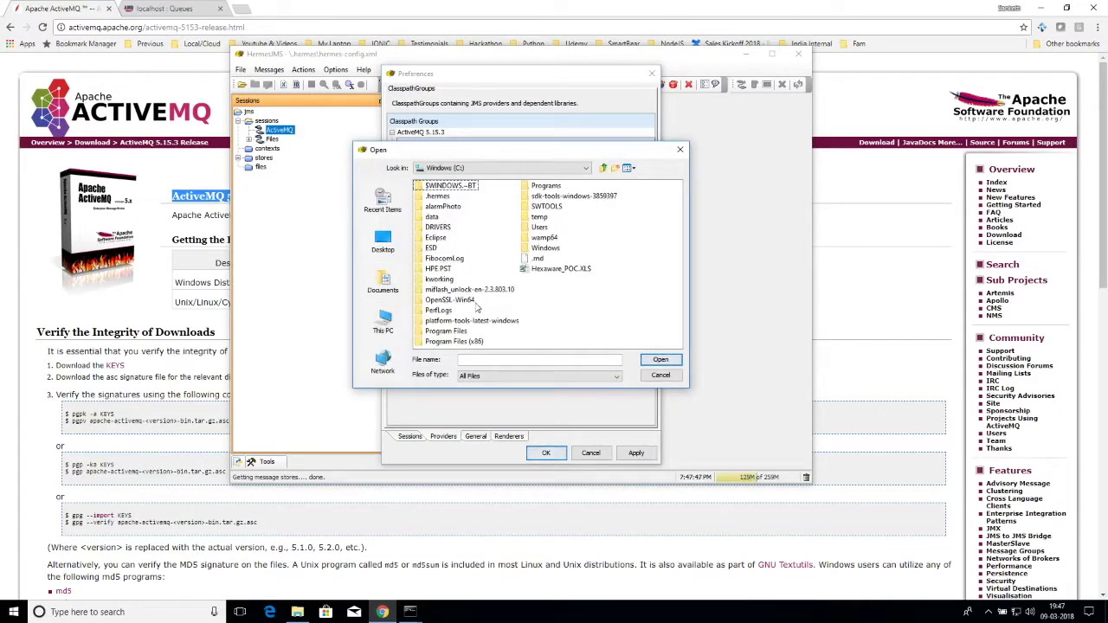
{"action": "double_click", "coordinate": [547, 186]}
{"action": "left_click", "coordinate": [459, 188]}
{"action": "double_click", "coordinate": [461, 188]}
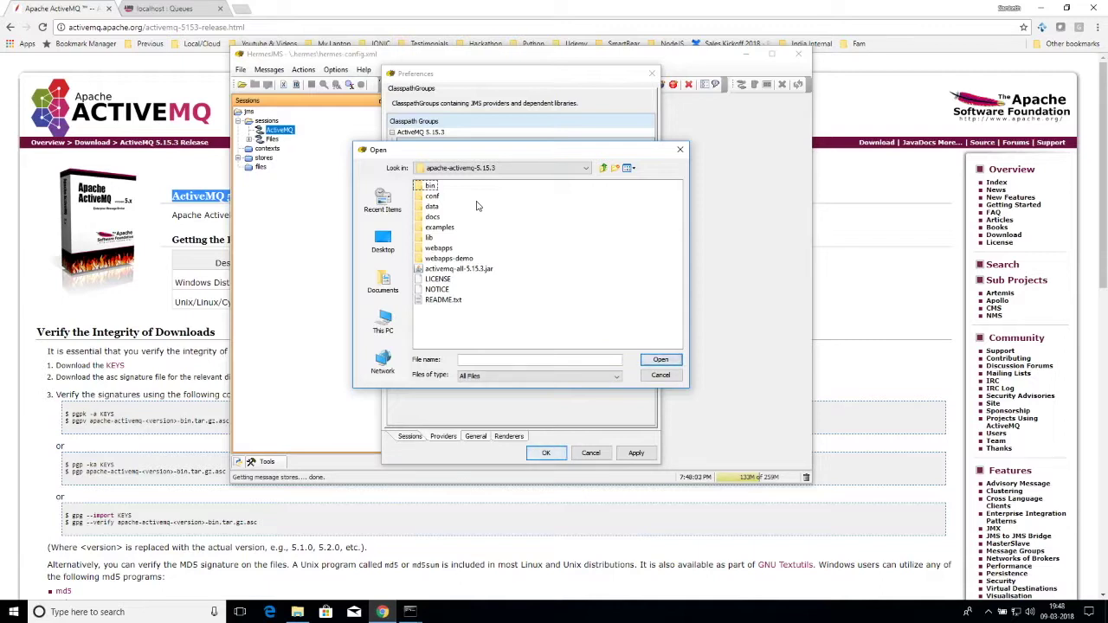
{"action": "double_click", "coordinate": [461, 272]}
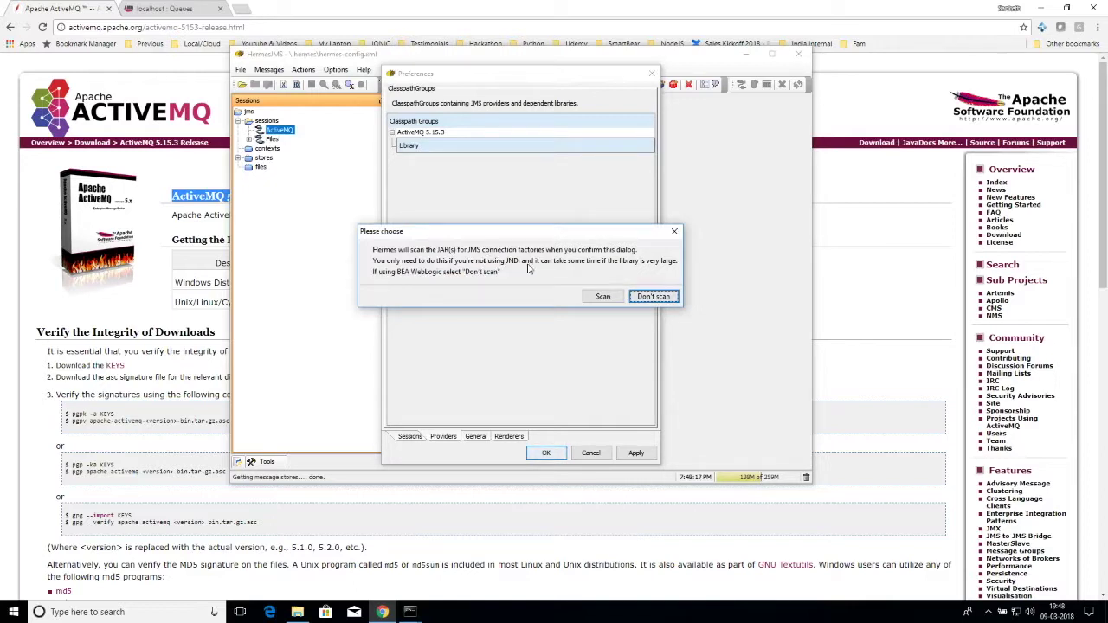
{"action": "left_click", "coordinate": [602, 296]}
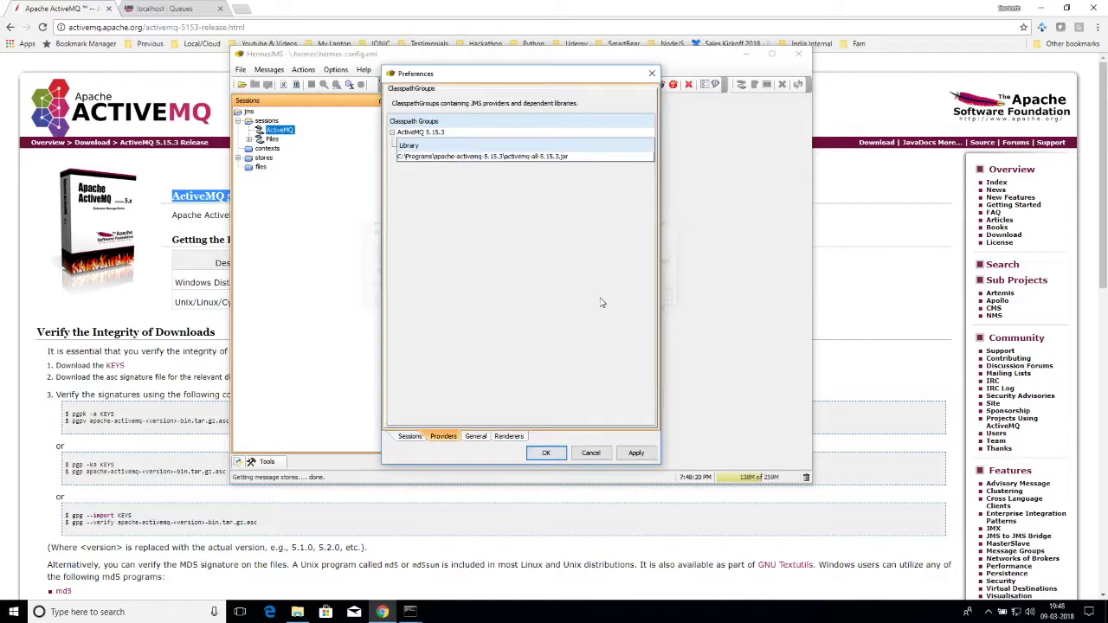
{"action": "left_click", "coordinate": [640, 457]}
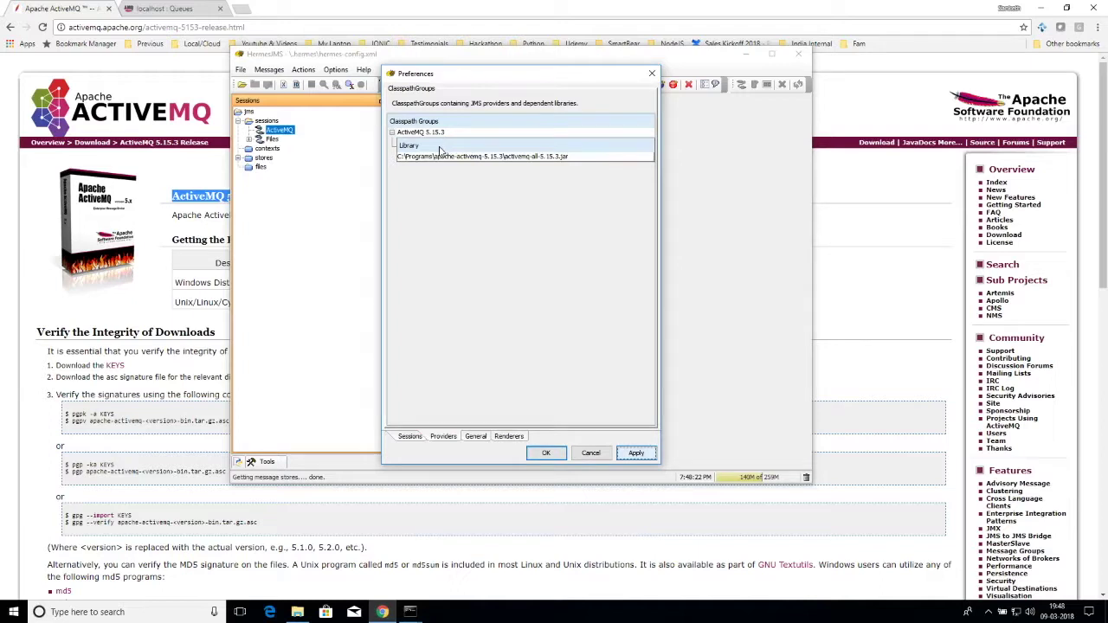
Add geronimo-j2ee-management_1.1_spec-1.0.1.jar from the ActiveMQ lib folder to the same library with scanning, and save the preferences
{"action": "left_click", "coordinate": [392, 133]}
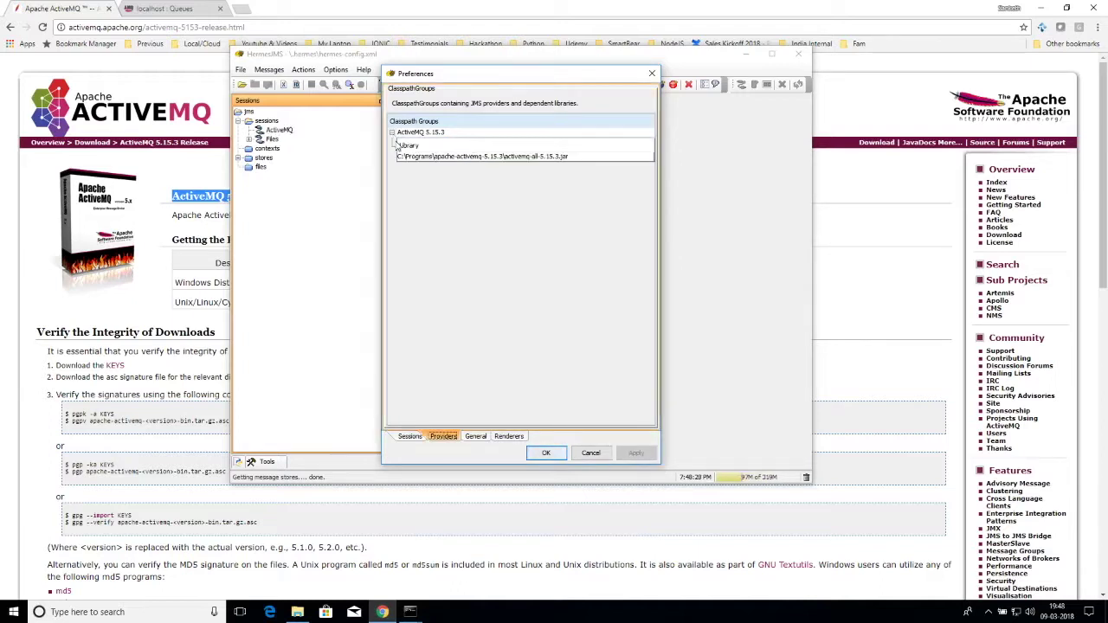
{"action": "right_click", "coordinate": [452, 150]}
{"action": "left_click", "coordinate": [486, 156]}
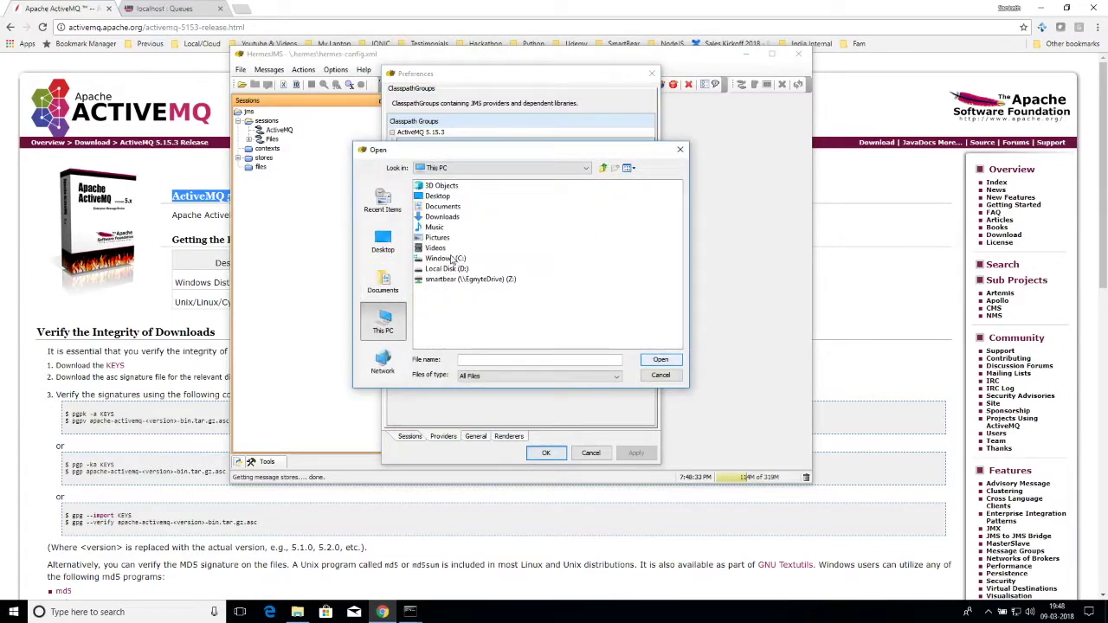
{"action": "double_click", "coordinate": [449, 258]}
{"action": "left_click", "coordinate": [547, 190]}
{"action": "double_click", "coordinate": [547, 187]}
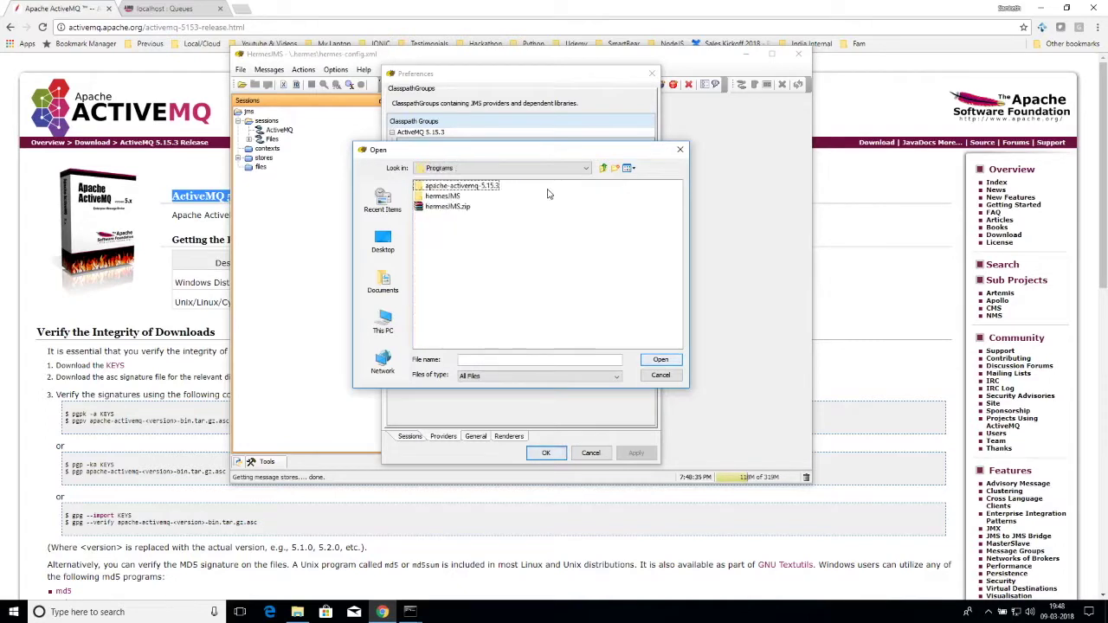
{"action": "double_click", "coordinate": [443, 187]}
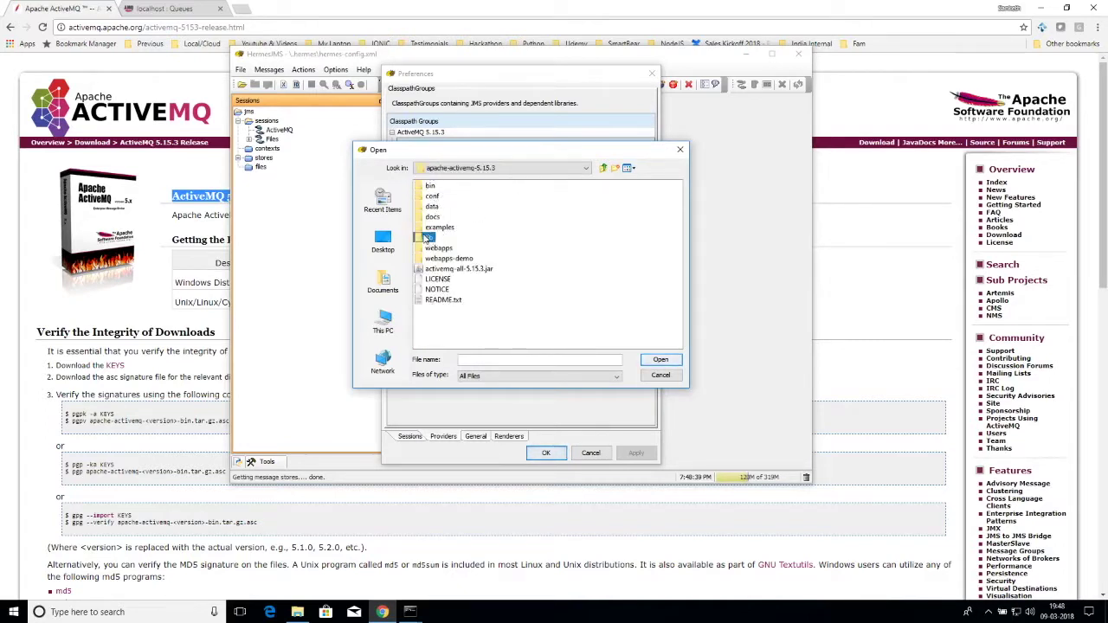
{"action": "double_click", "coordinate": [428, 239]}
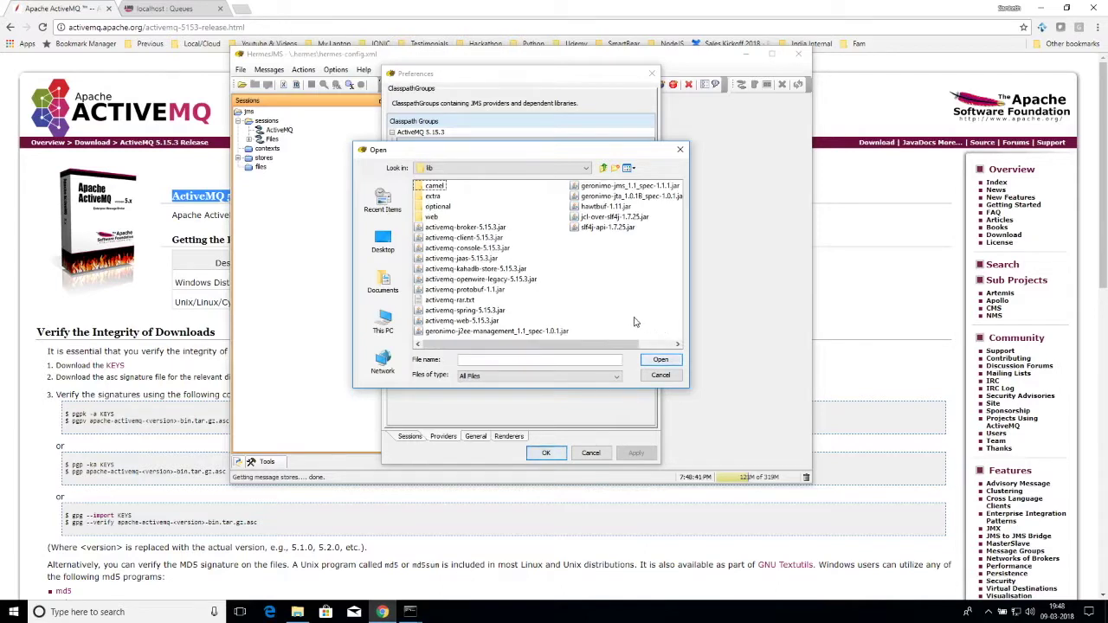
{"action": "left_click", "coordinate": [522, 332]}
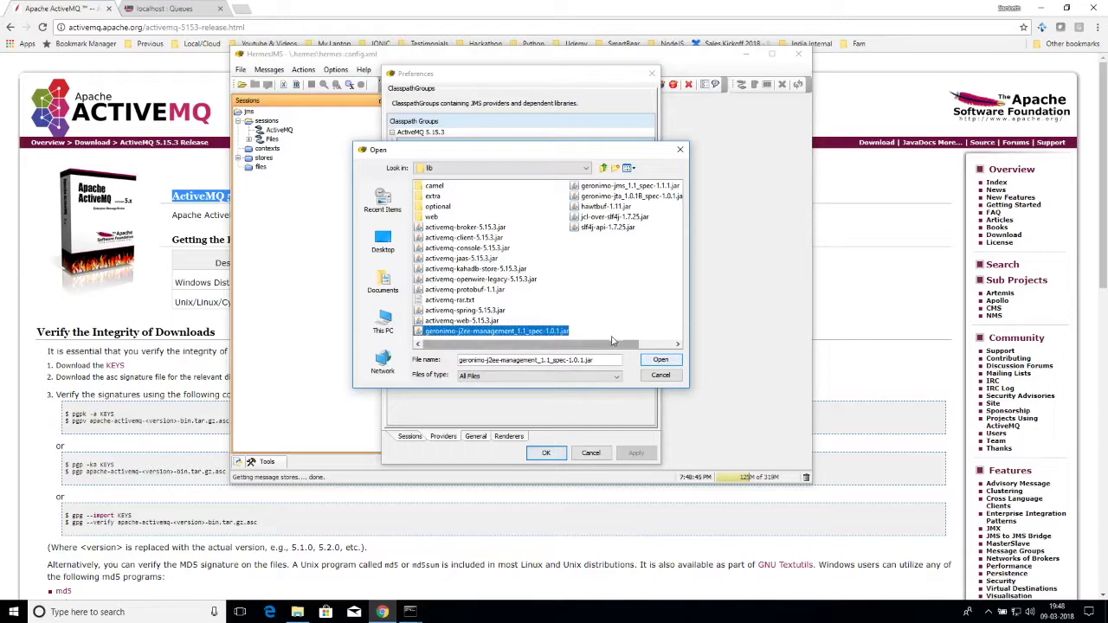
{"action": "left_click", "coordinate": [656, 360]}
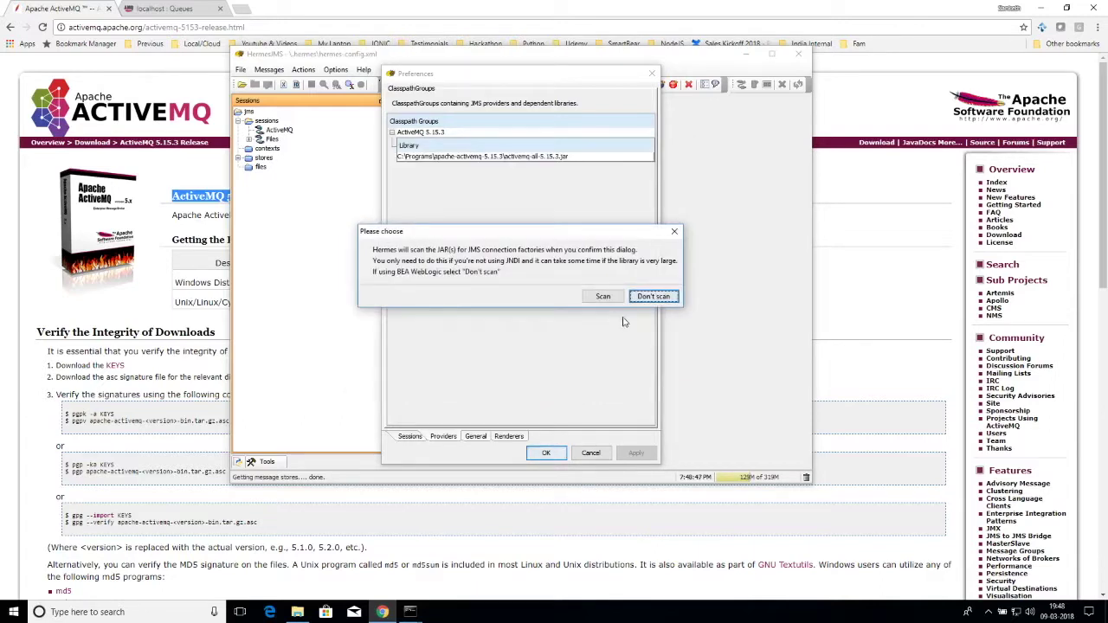
{"action": "left_click", "coordinate": [603, 297]}
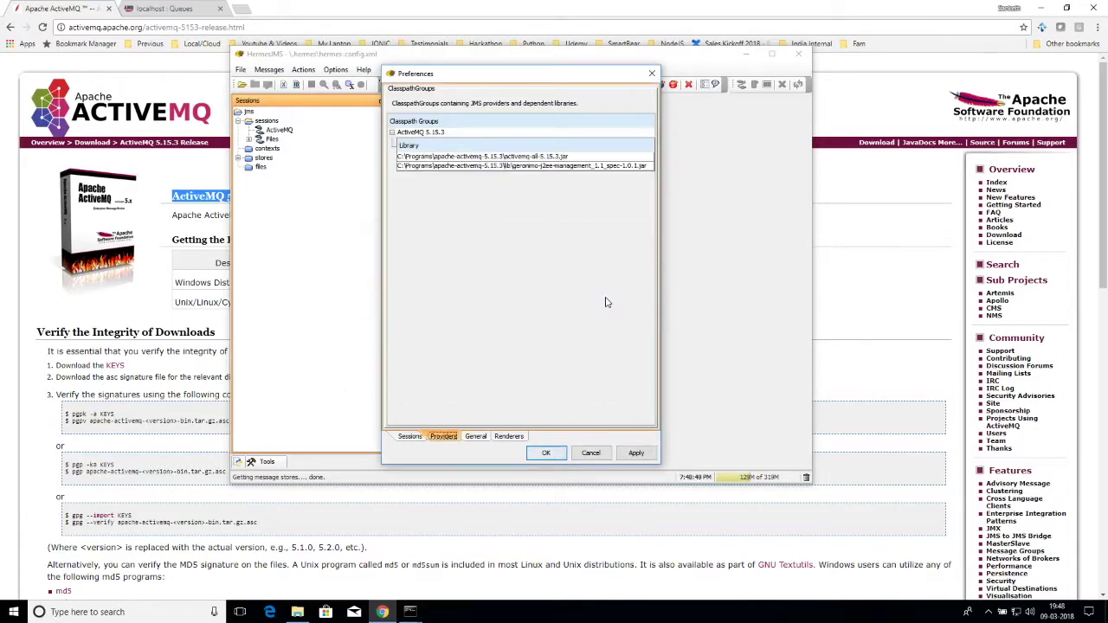
{"action": "left_click", "coordinate": [636, 453]}
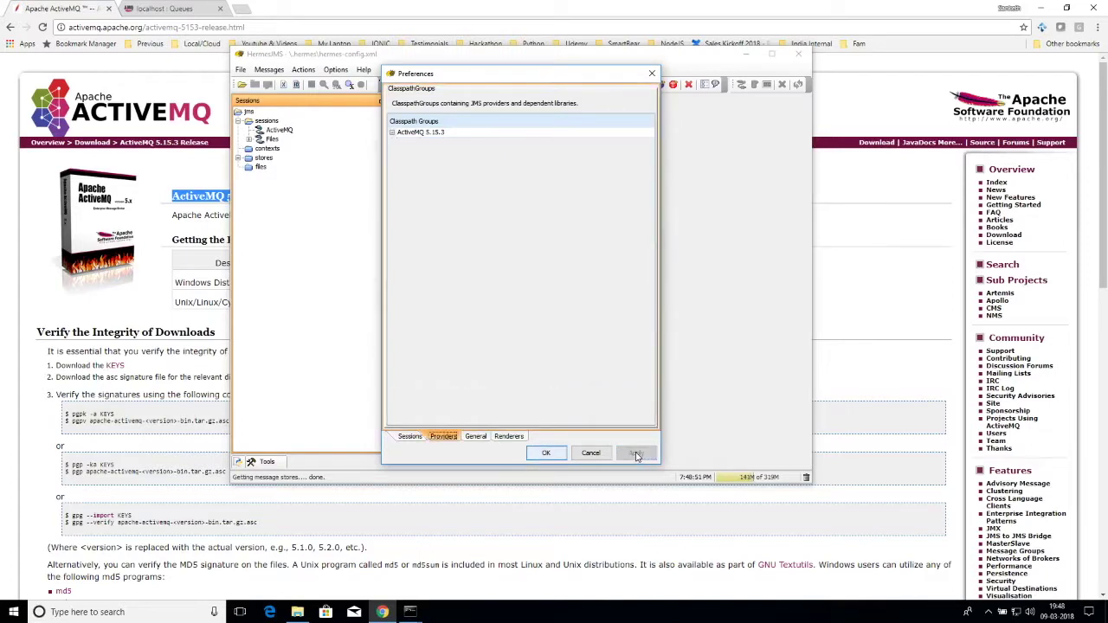
{"action": "left_click", "coordinate": [546, 454]}
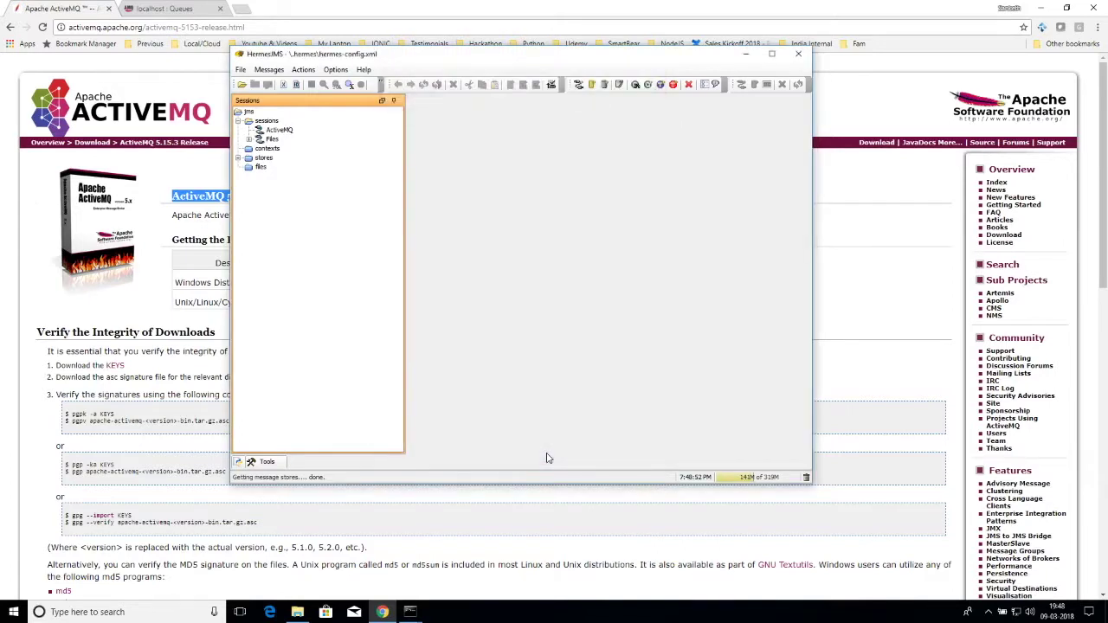
Open the ActiveMQ session's preferences for editing and set its connection factory loader to ActiveMQ 5.15.3
{"action": "left_click", "coordinate": [282, 132]}
{"action": "right_click", "coordinate": [282, 134]}
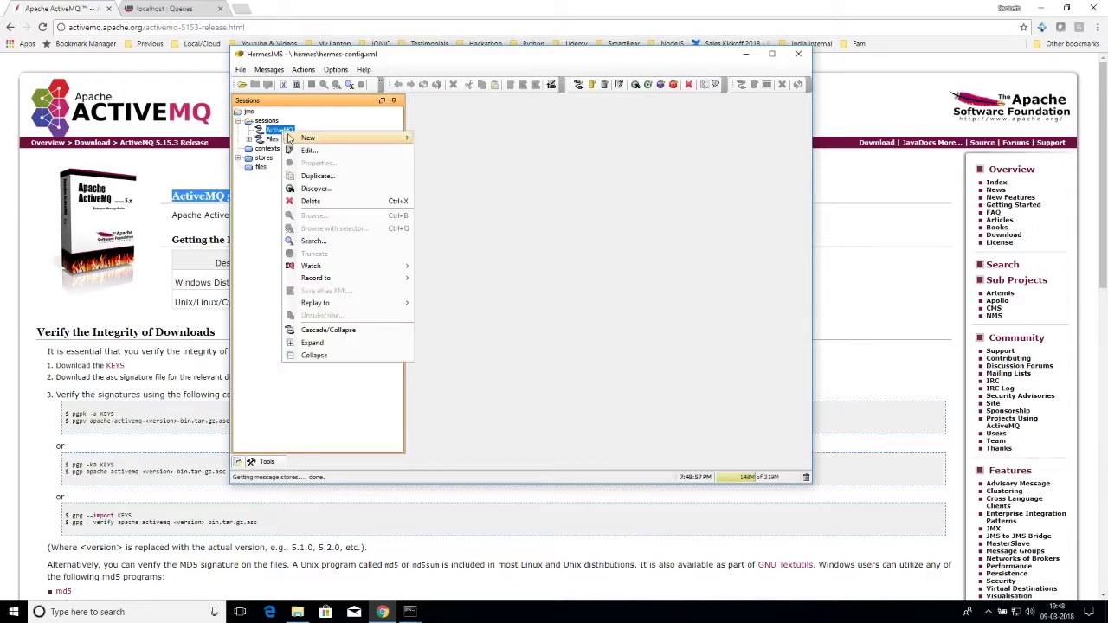
{"action": "left_click", "coordinate": [309, 151]}
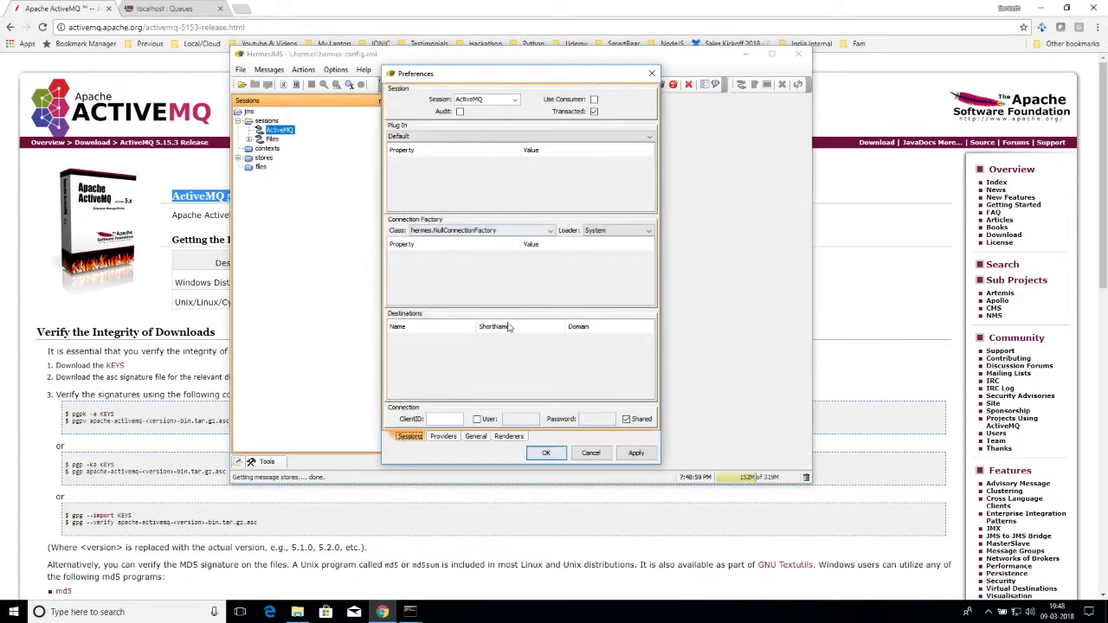
{"action": "left_click", "coordinate": [443, 437]}
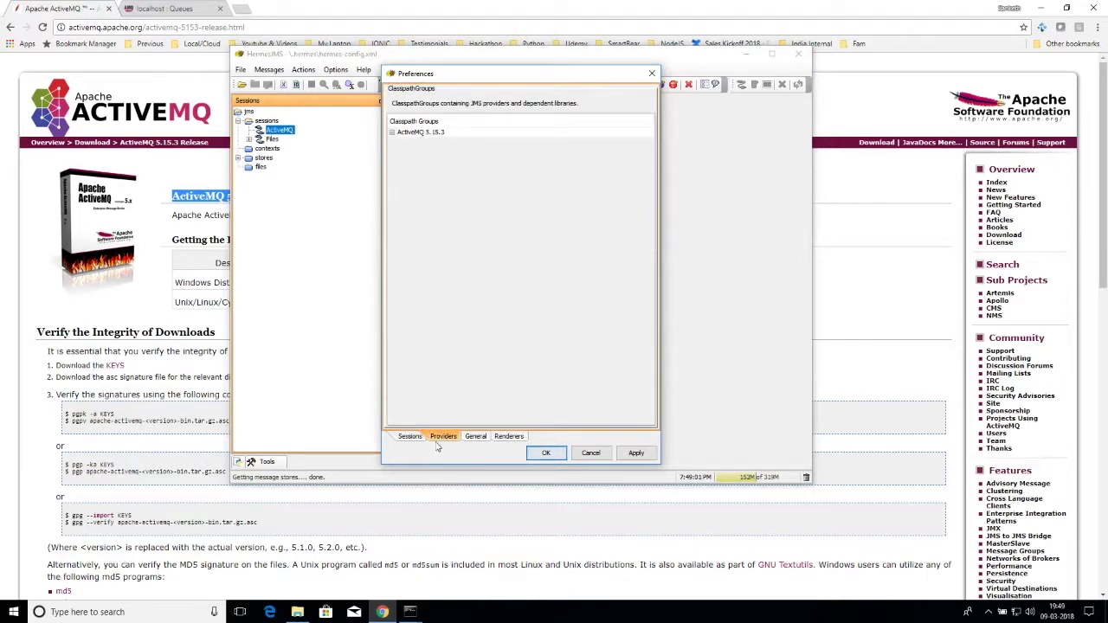
{"action": "left_click", "coordinate": [414, 439]}
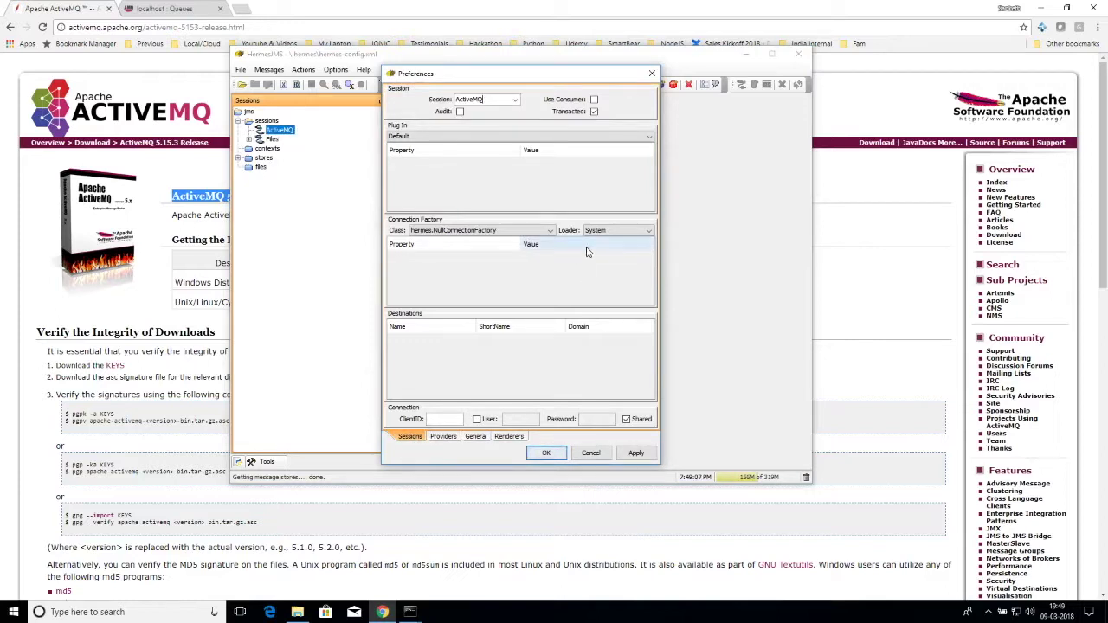
{"action": "left_click", "coordinate": [619, 232]}
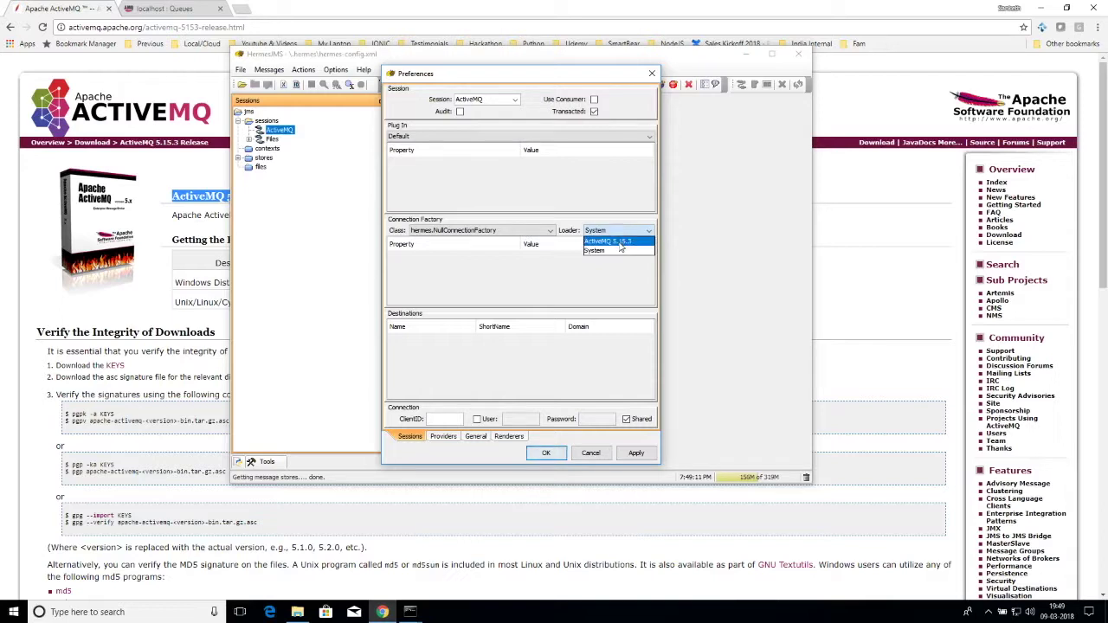
{"action": "left_click", "coordinate": [620, 248]}
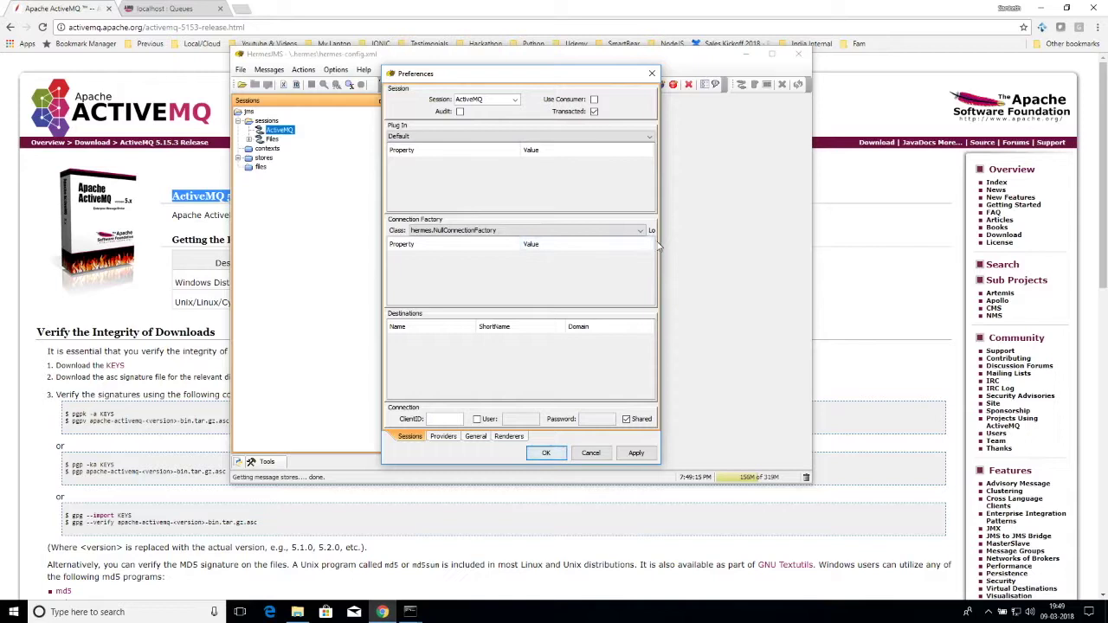
{"action": "left_click_drag", "start_coordinate": [658, 247], "coordinate": [940, 259]}
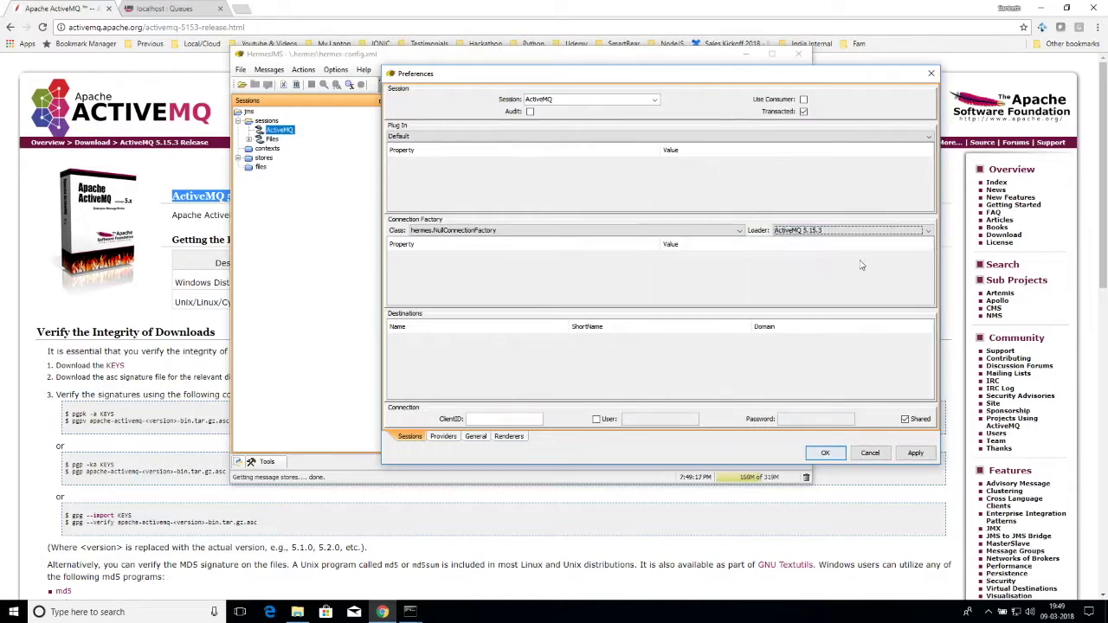
Set the connection factory class to org.apache.activemq.ActiveMQXAConnectionFactory and choose the ActiveMQ plug-in for the session
{"action": "left_click", "coordinate": [553, 233]}
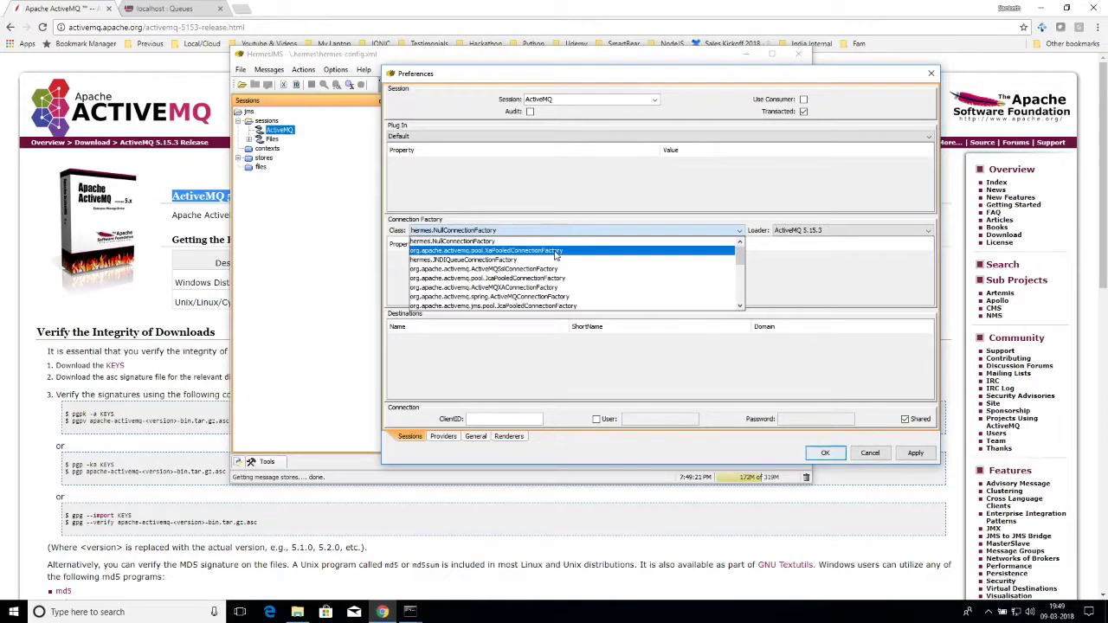
{"action": "scroll", "coordinate": [561, 278], "scroll_direction": "down", "scroll_amount": 1}
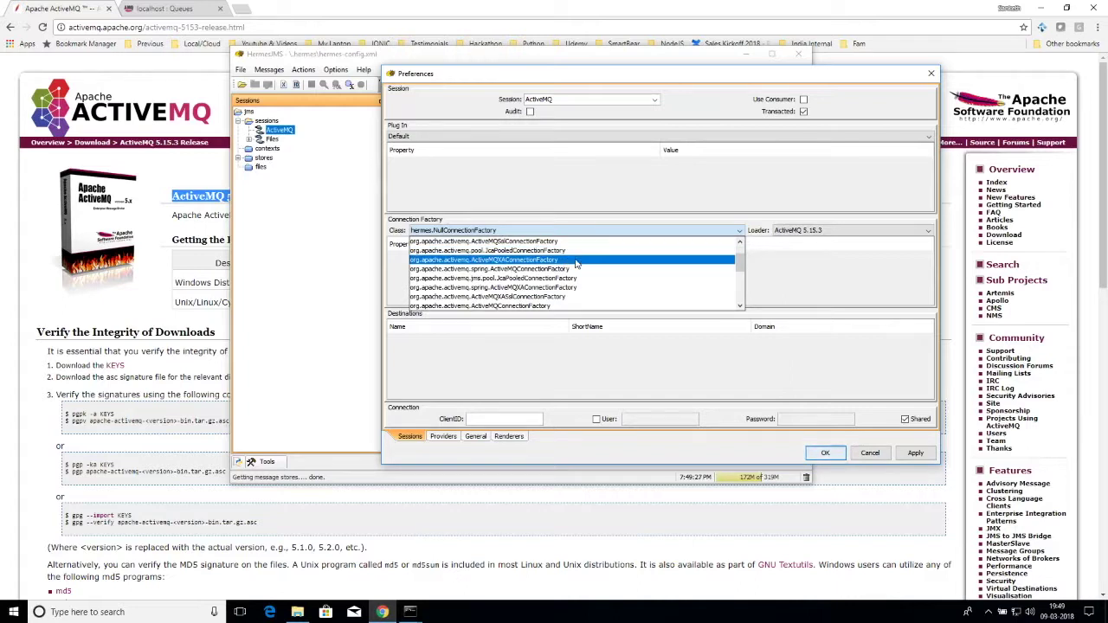
{"action": "left_click", "coordinate": [576, 263]}
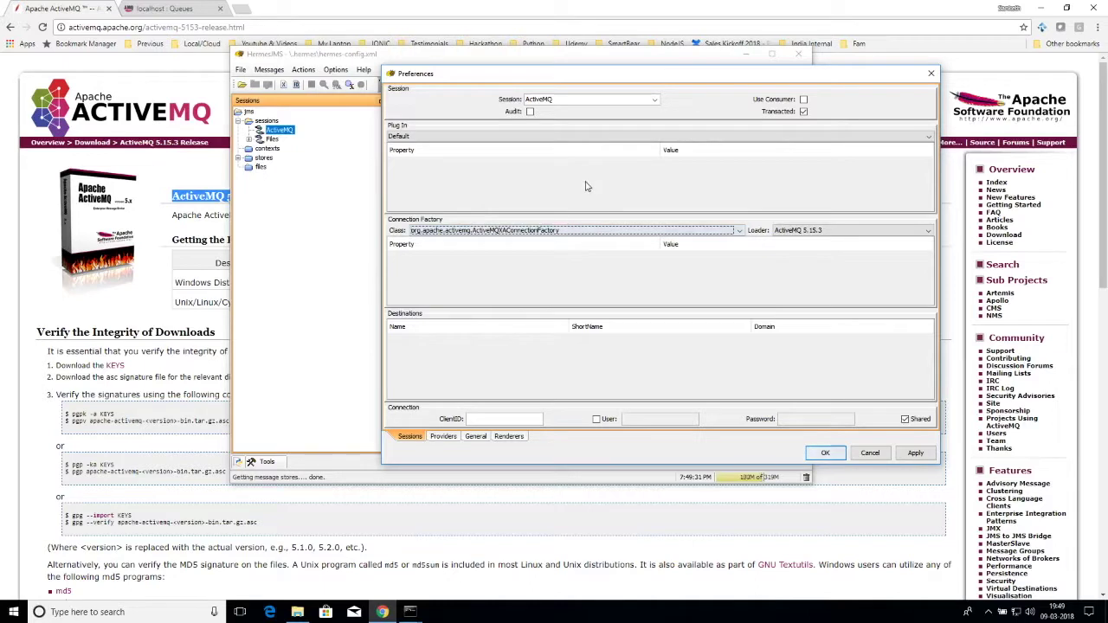
{"action": "left_click", "coordinate": [447, 136]}
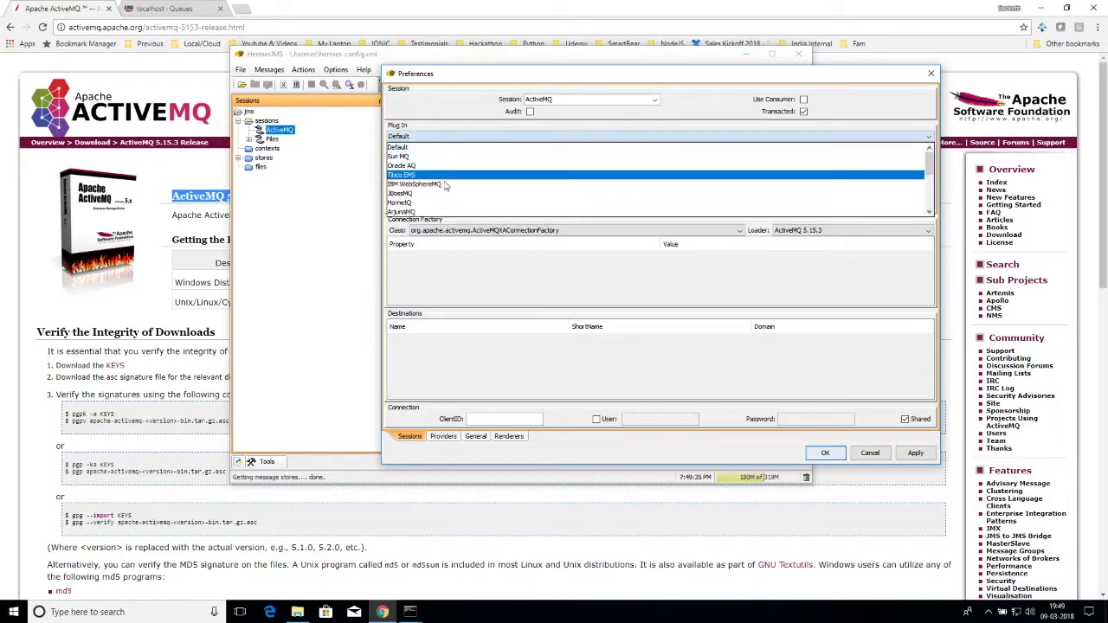
{"action": "scroll", "coordinate": [443, 196], "scroll_direction": "down", "scroll_amount": 2}
{"action": "scroll", "coordinate": [437, 197], "scroll_direction": "down", "scroll_amount": 1}
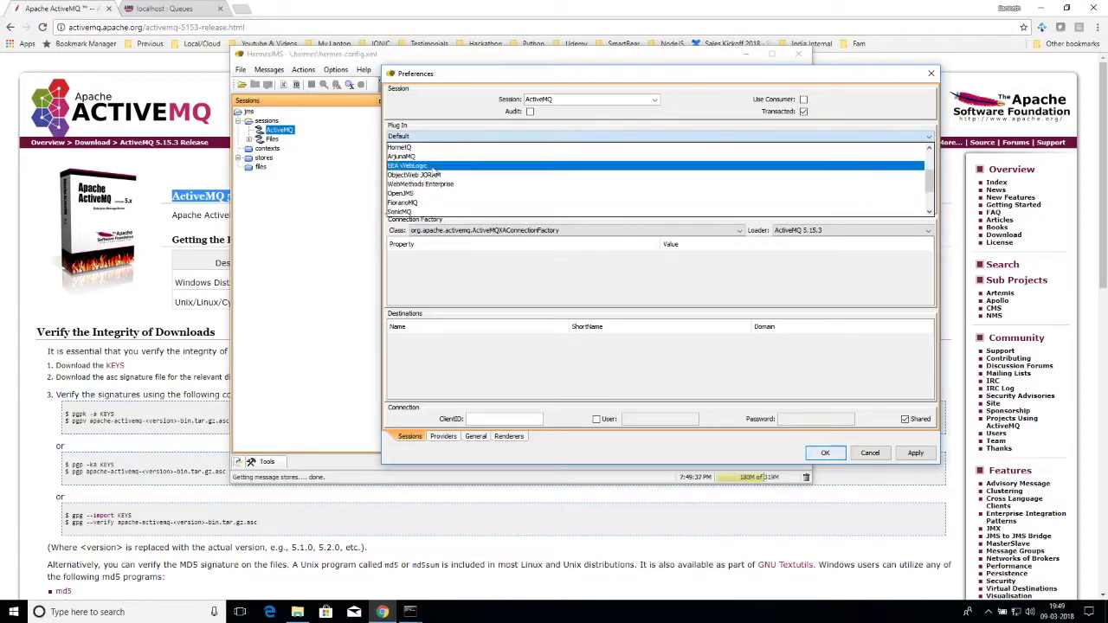
{"action": "left_click", "coordinate": [420, 203]}
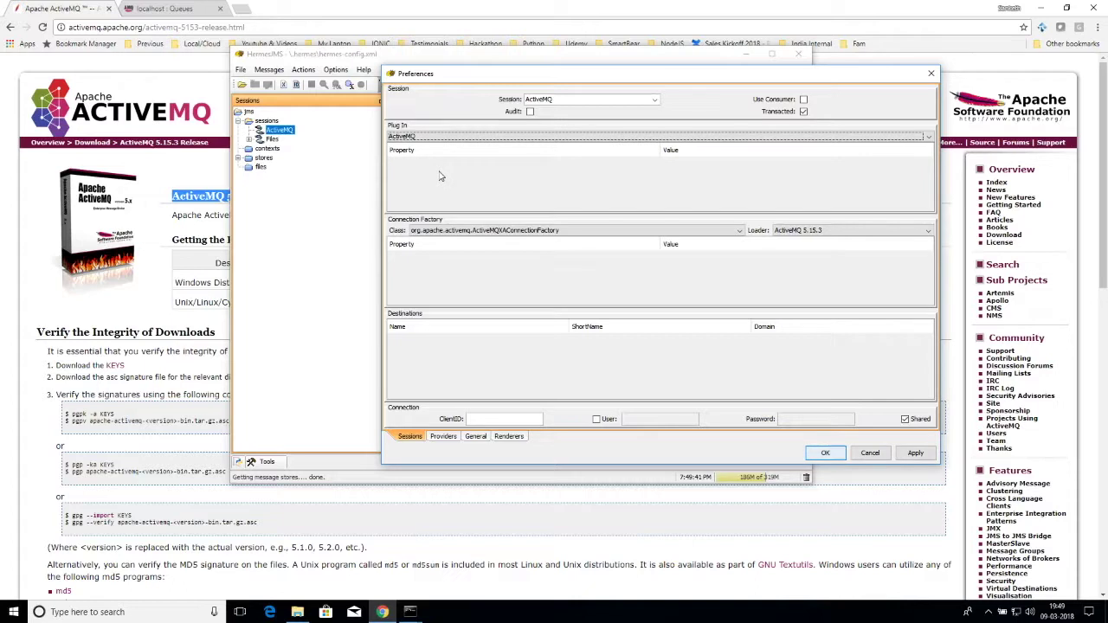
Add a brokerName property to the ActiveMQ plug-in with the value 192.168.1.179
{"action": "right_click", "coordinate": [497, 175]}
{"action": "left_click", "coordinate": [533, 177]}
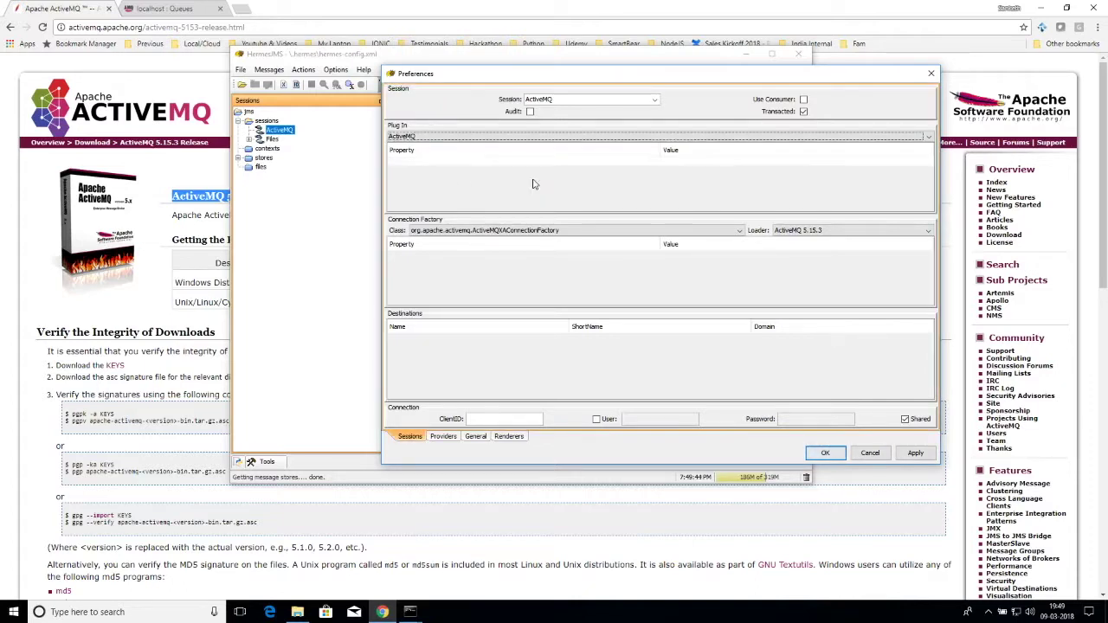
{"action": "left_click", "coordinate": [459, 164]}
{"action": "left_click", "coordinate": [460, 189]}
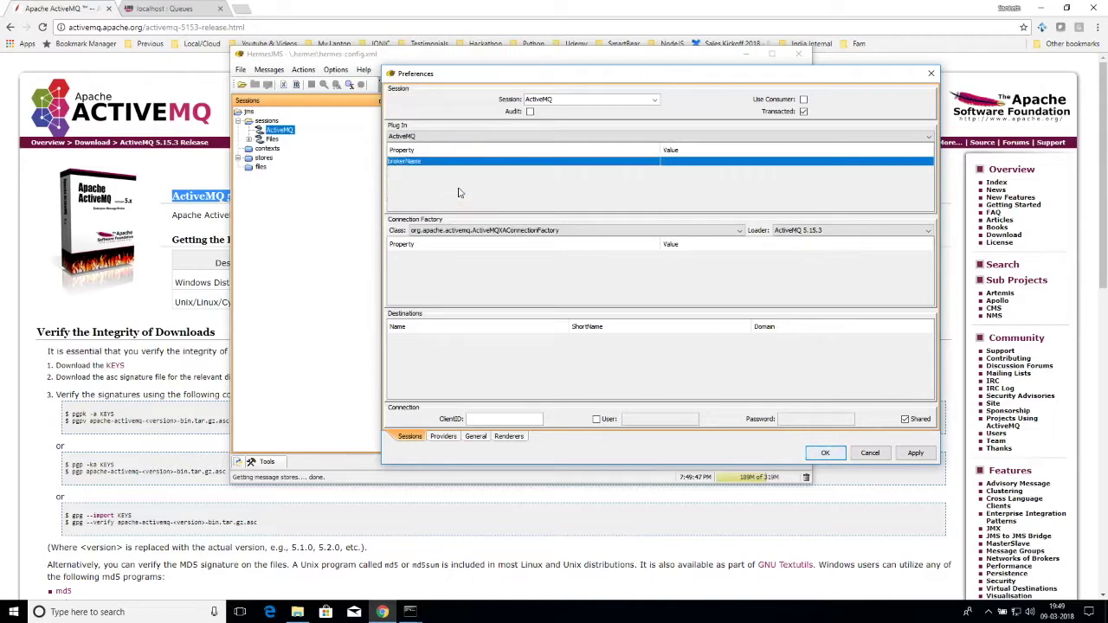
{"action": "left_click", "coordinate": [680, 161]}
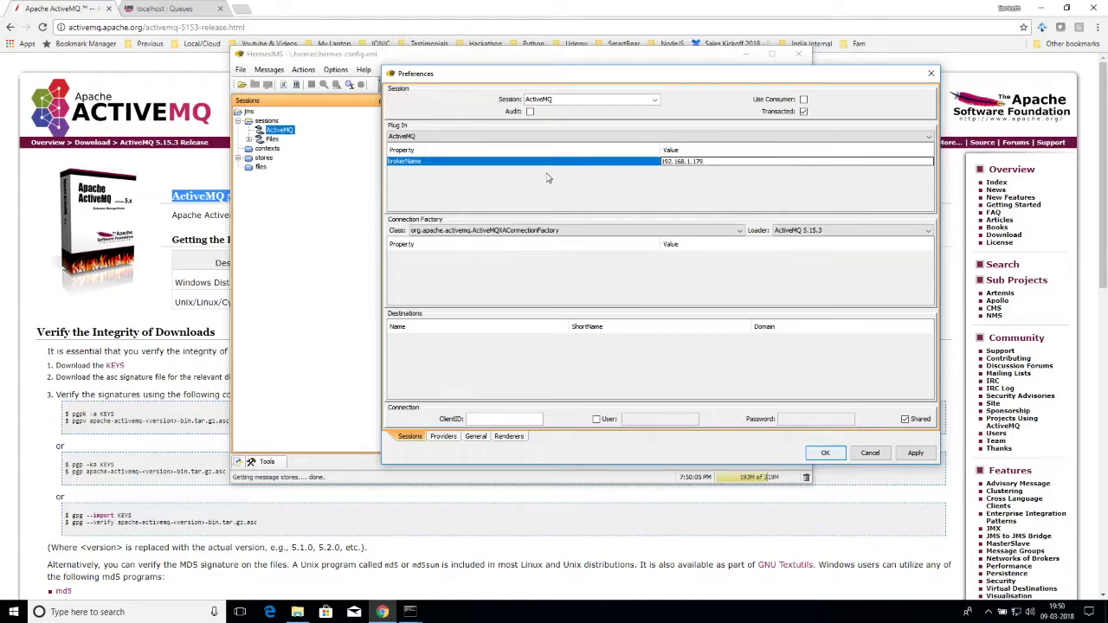
Add a serviceURL property to the ActiveMQ plug-in and open its value for editing
{"action": "right_click", "coordinate": [468, 180]}
{"action": "left_click", "coordinate": [475, 185]}
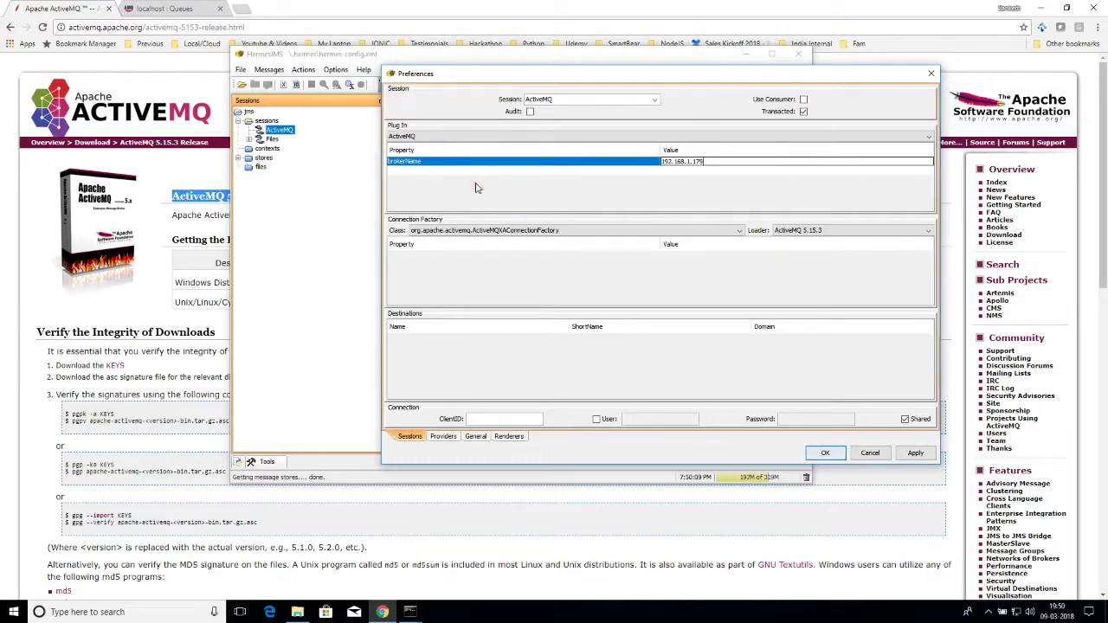
{"action": "left_click", "coordinate": [611, 173]}
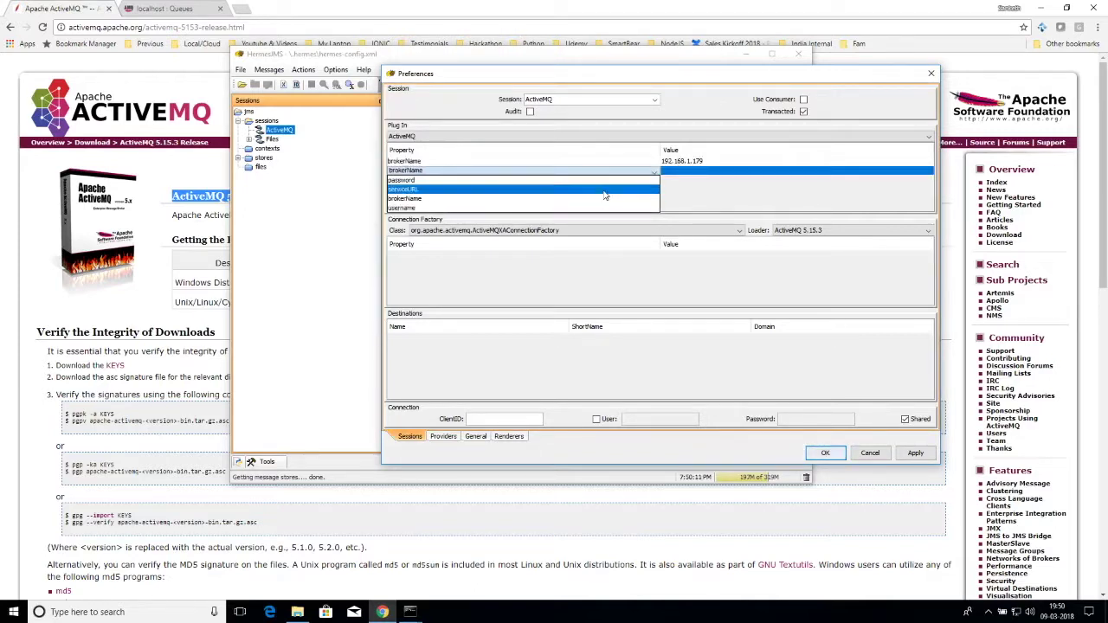
{"action": "left_click", "coordinate": [605, 196]}
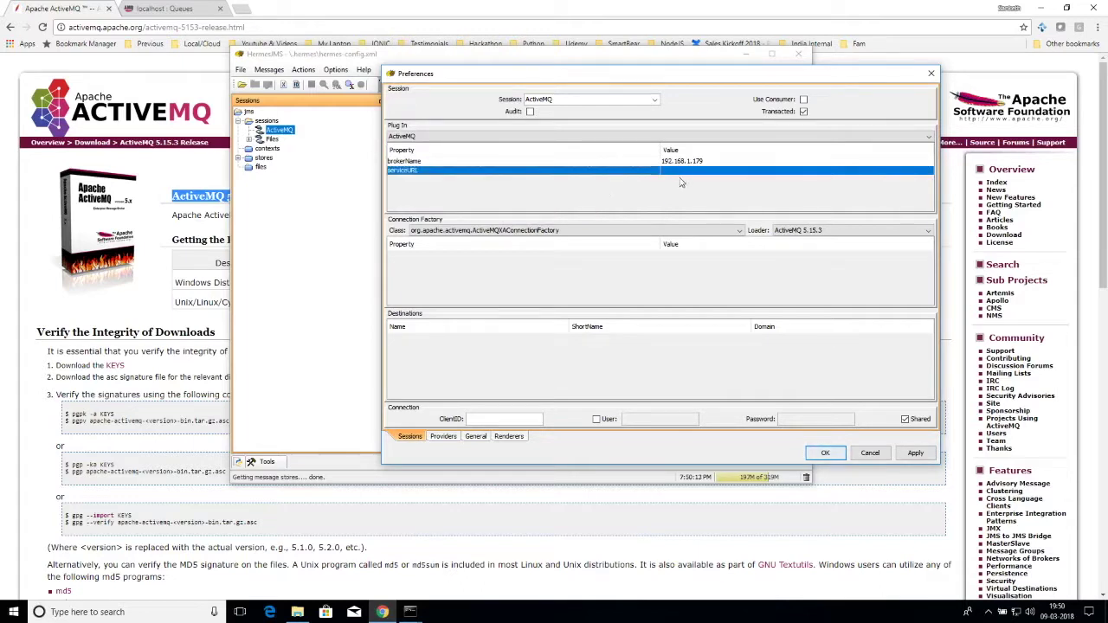
{"action": "left_click", "coordinate": [688, 172]}
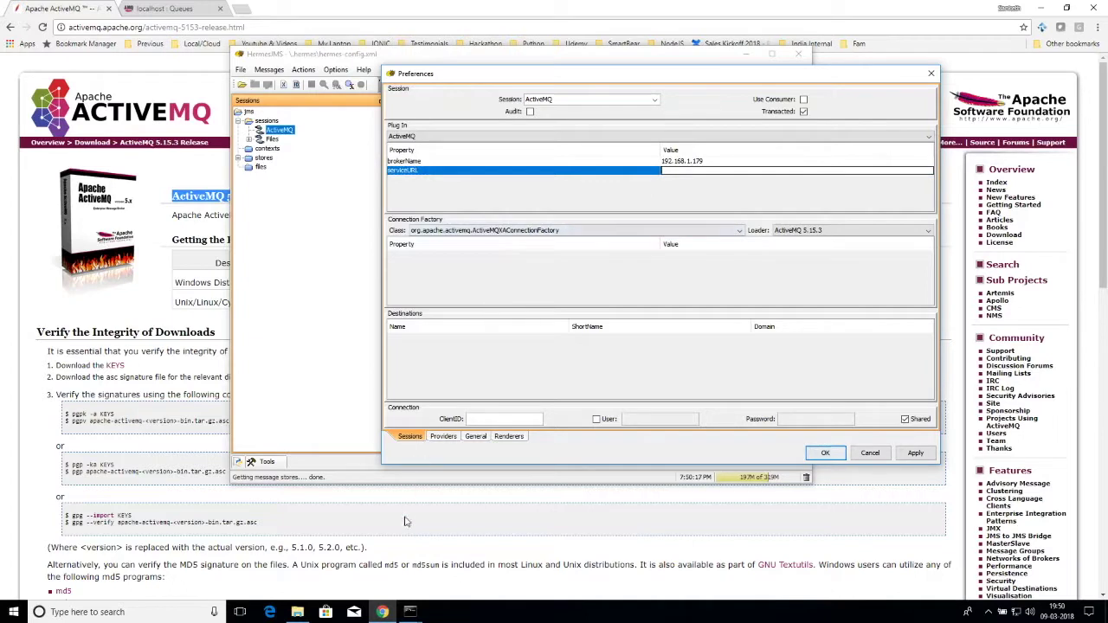
Copy the support.smartbear.com ActiveMQ properties link from readyapi.txt in Notepad and open it in a new Chrome tab
{"action": "key", "text": "alt+Tab"}
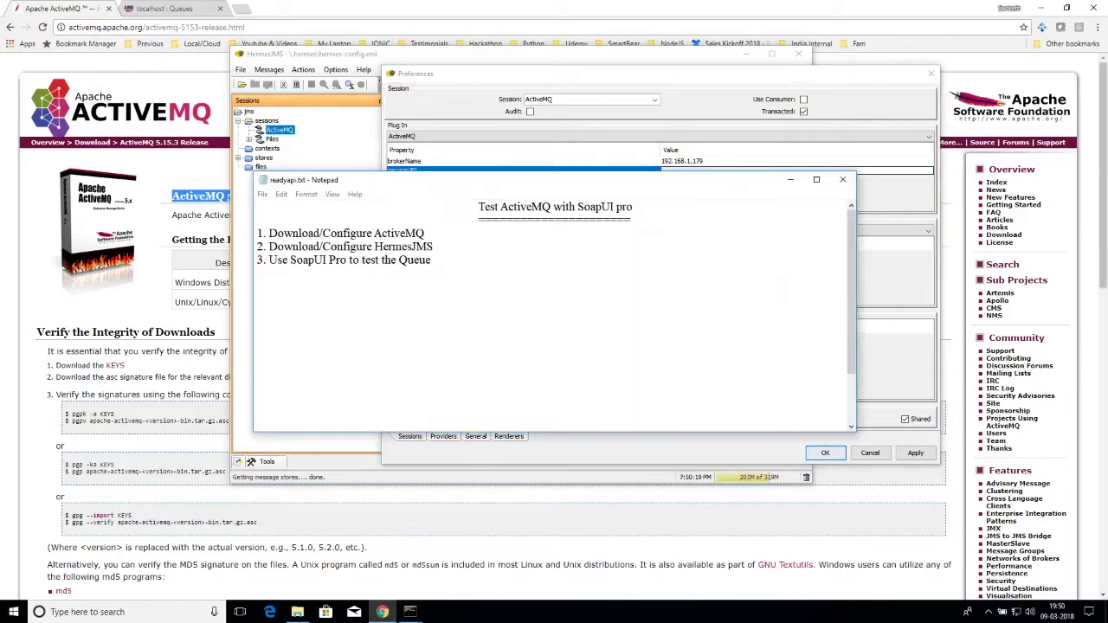
{"action": "scroll", "coordinate": [520, 314], "scroll_direction": "down", "scroll_amount": 3}
{"action": "left_click_drag", "start_coordinate": [699, 396], "coordinate": [299, 394]}
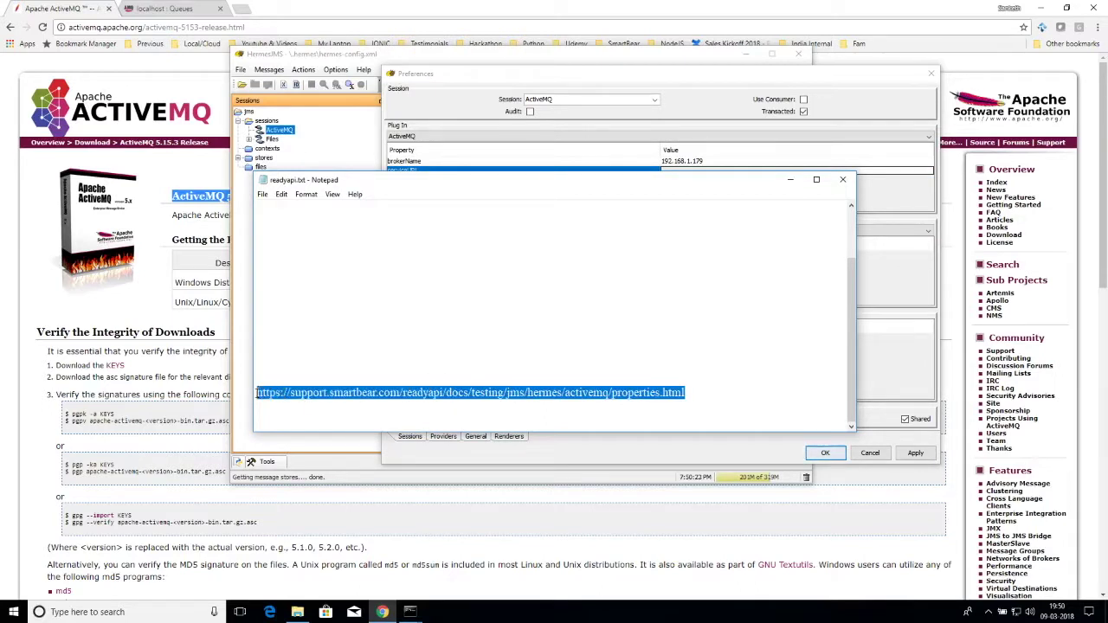
{"action": "left_click", "coordinate": [245, 9]}
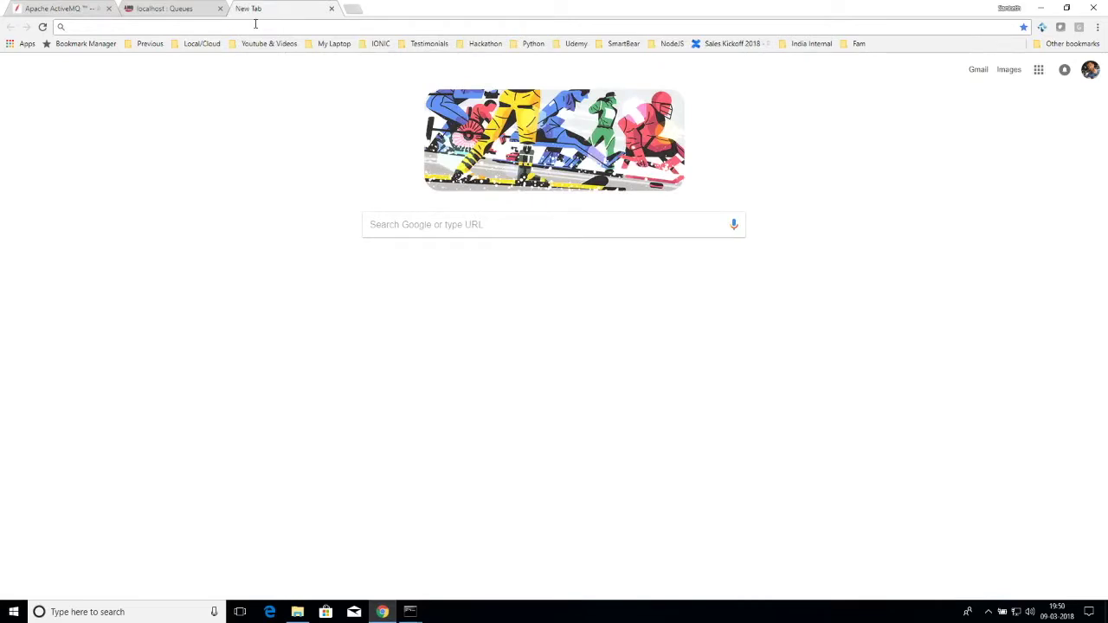
{"action": "type", "text": "https://support.smartbear.com/readyapi/docs/testing/jms/hermes/activemq/properties.html"}
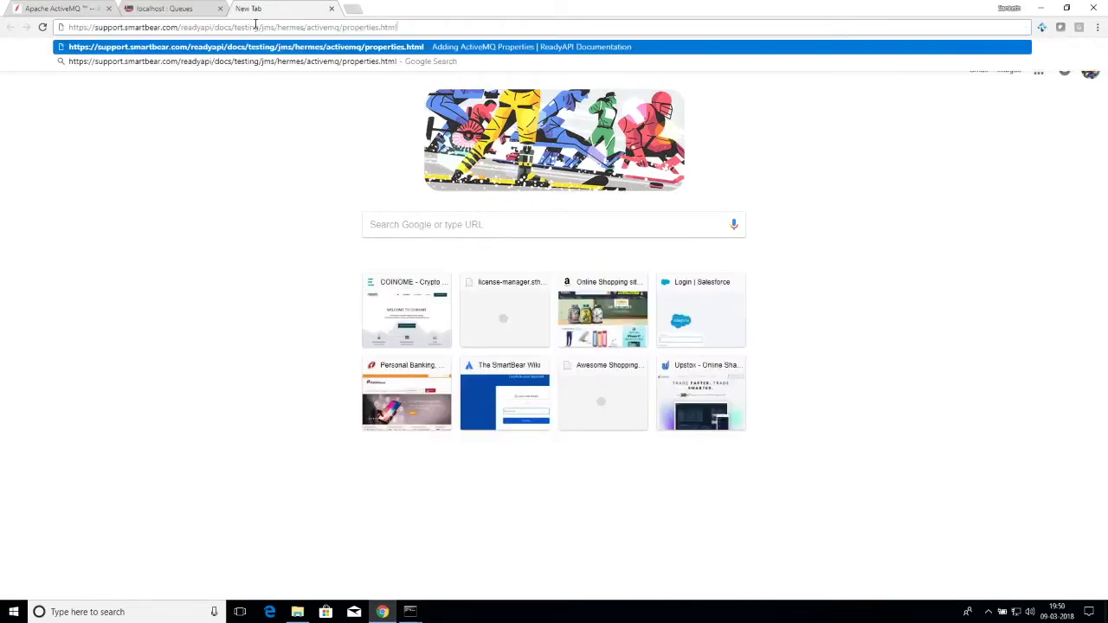
{"action": "key", "text": "Return"}
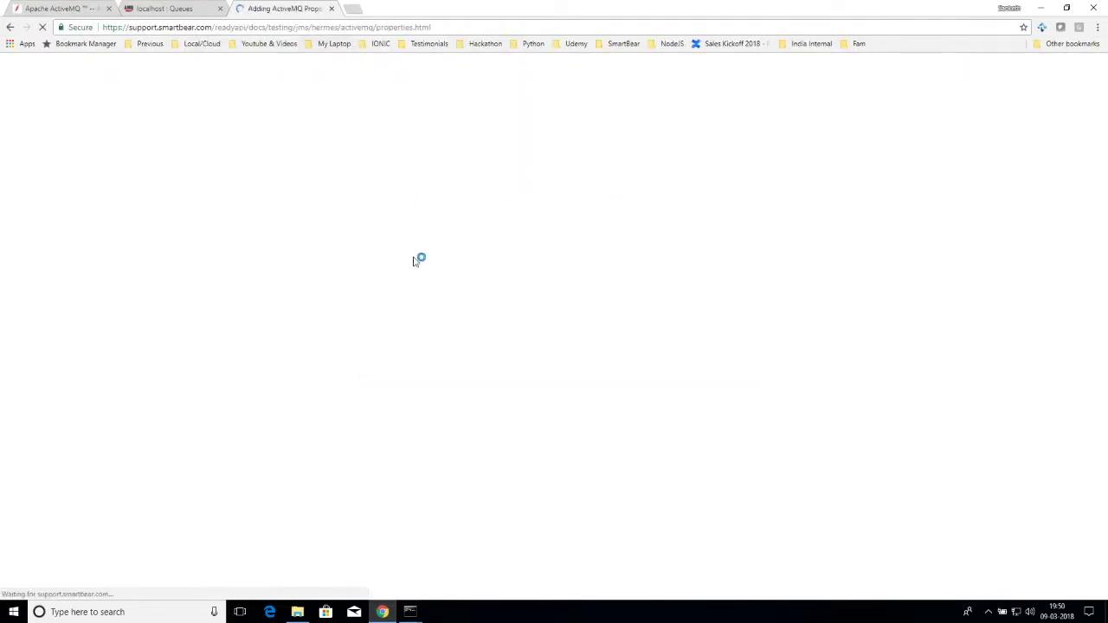
Copy the serviceURL value service:jmx:rmi:///jndi/rmi://localhost:1099/jmxrmi from step 12 of the documentation page
{"action": "scroll", "coordinate": [539, 324], "scroll_direction": "down", "scroll_amount": 5}
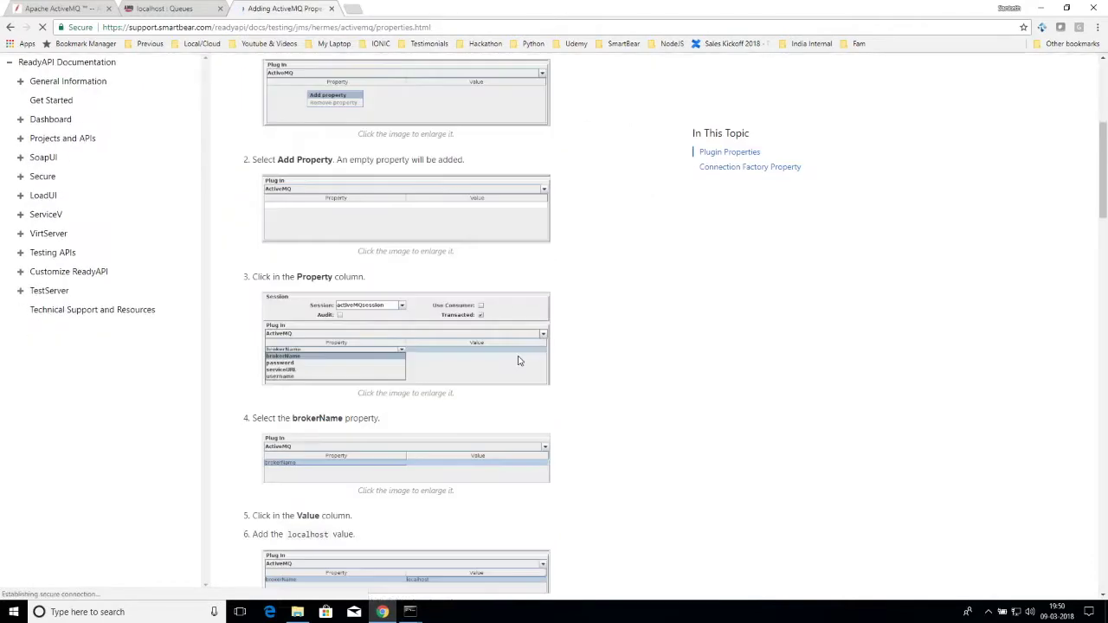
{"action": "scroll", "coordinate": [520, 361], "scroll_direction": "down", "scroll_amount": 6}
{"action": "scroll", "coordinate": [567, 331], "scroll_direction": "down", "scroll_amount": 3}
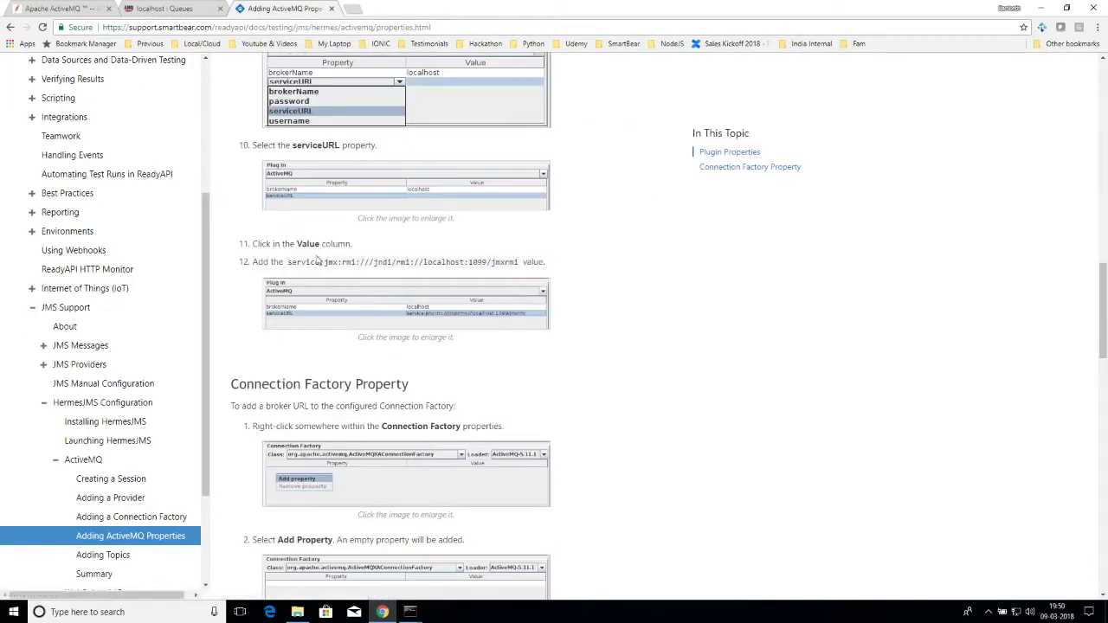
{"action": "left_click_drag", "start_coordinate": [287, 263], "coordinate": [519, 271]}
{"action": "key", "text": "ctrl+c"}
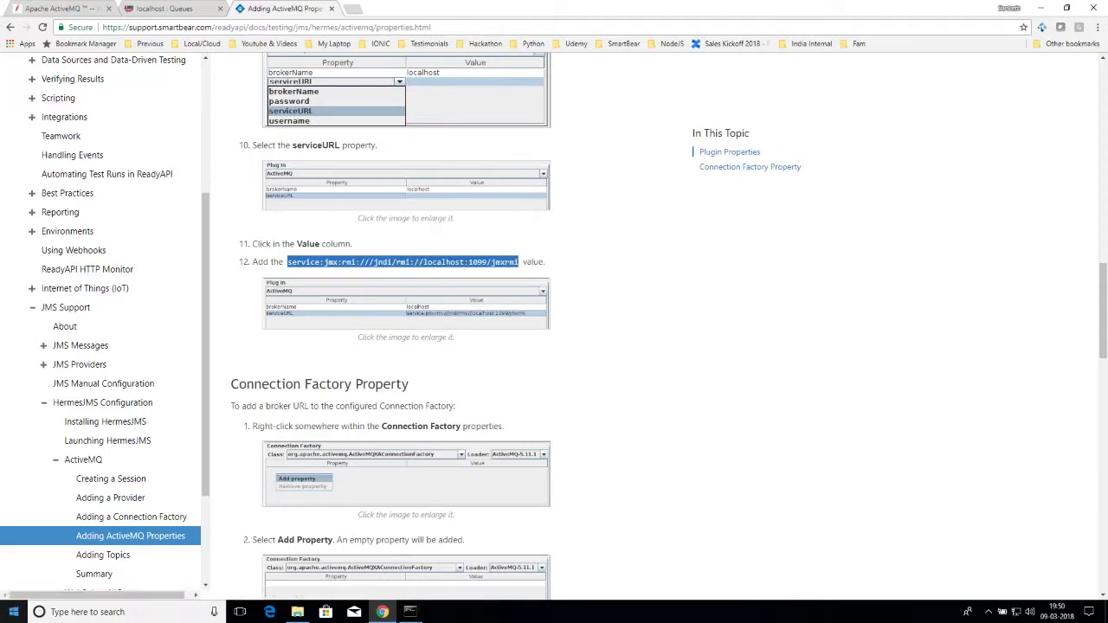
Back in HermesJMS, paste the copied address as the serviceURL value and replace localhost in it with 192.168.1.179
{"action": "left_click", "coordinate": [411, 612]}
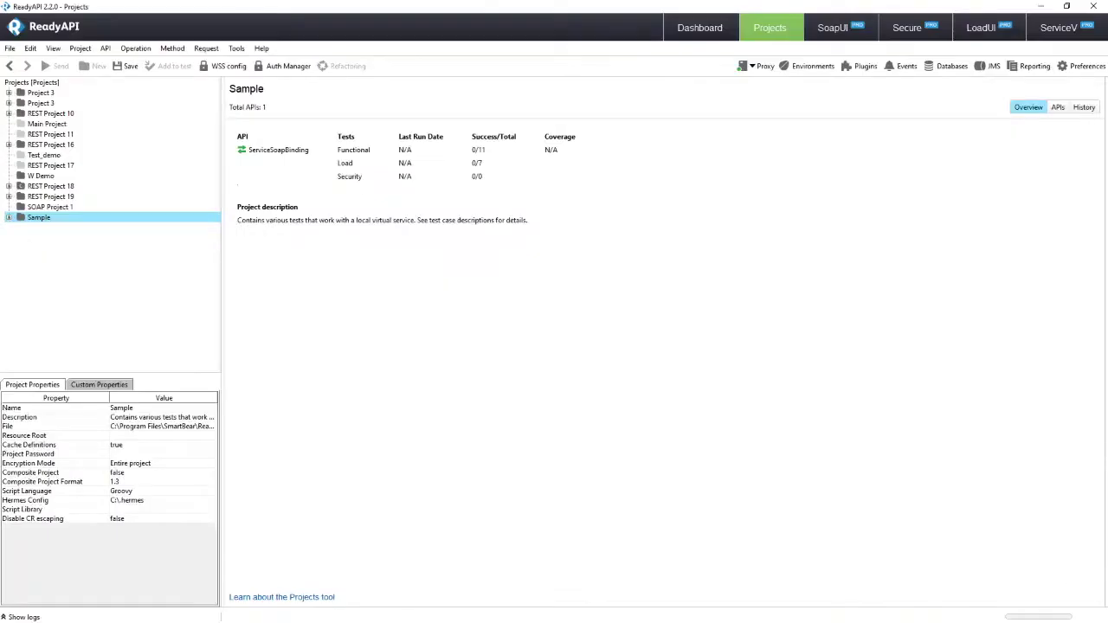
{"action": "key", "text": "alt+Tab"}
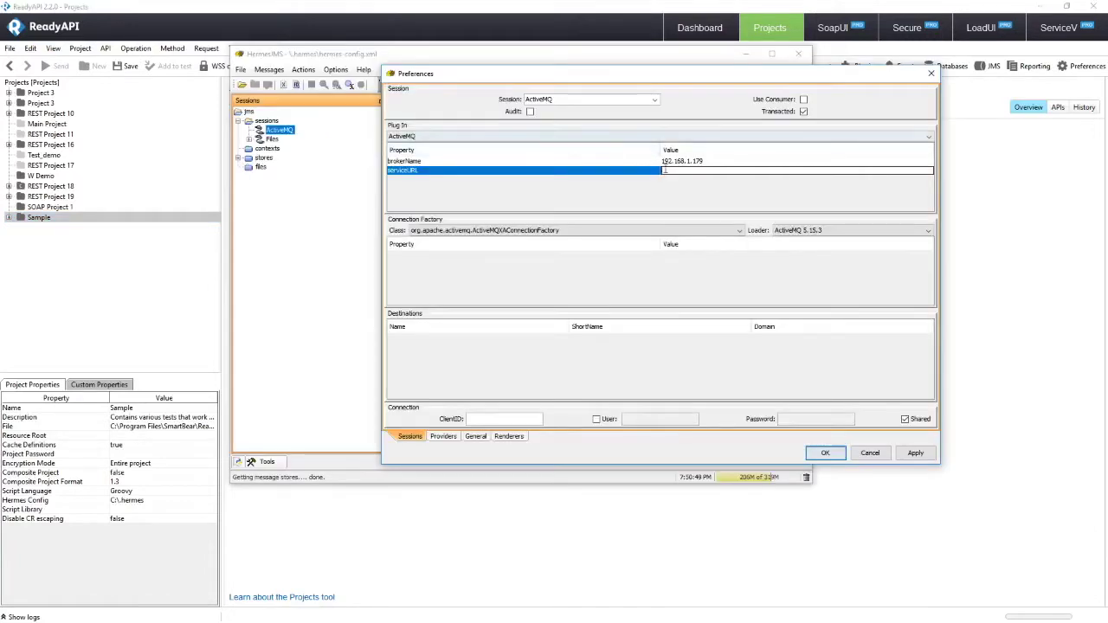
{"action": "key", "text": "ctrl+v"}
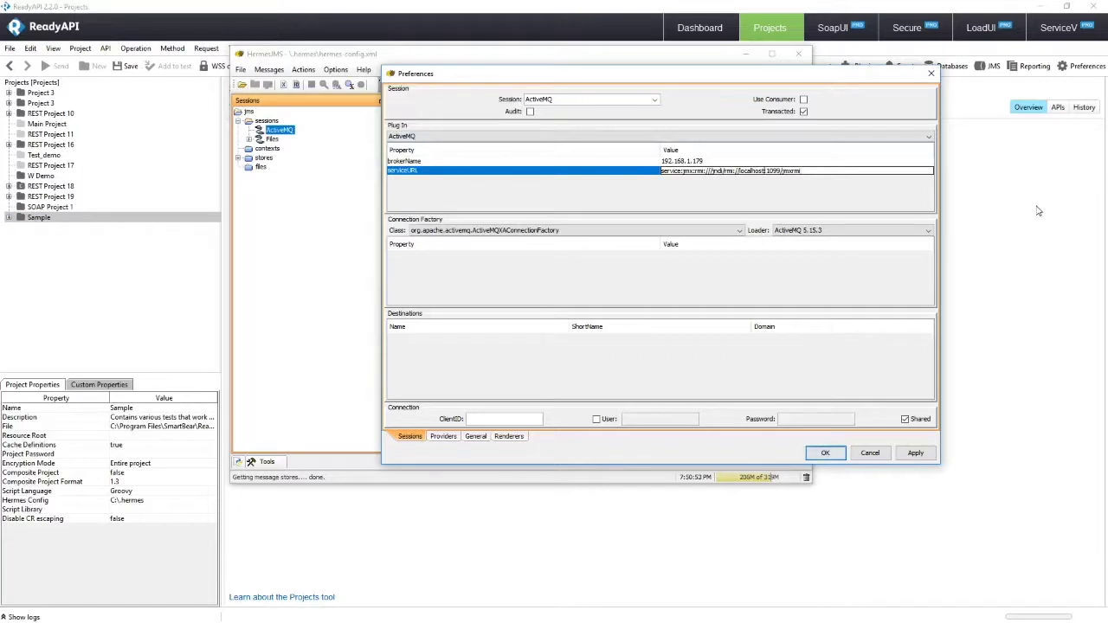
{"action": "key", "text": "BackSpace"}
{"action": "key", "text": "BackSpace"}
{"action": "key", "text": "BackSpace"}
{"action": "key", "text": "BackSpace"}
{"action": "key", "text": "BackSpace"}
{"action": "key", "text": "BackSpace"}
{"action": "key", "text": "BackSpace"}
{"action": "key", "text": "BackSpace"}
{"action": "key", "text": "BackSpace"}
{"action": "type", "text": "192.168.1.179"}
Add a brokerURL property to the connection factory with the value tcp://192.168.1.179:61616
{"action": "right_click", "coordinate": [448, 263]}
{"action": "left_click", "coordinate": [457, 271]}
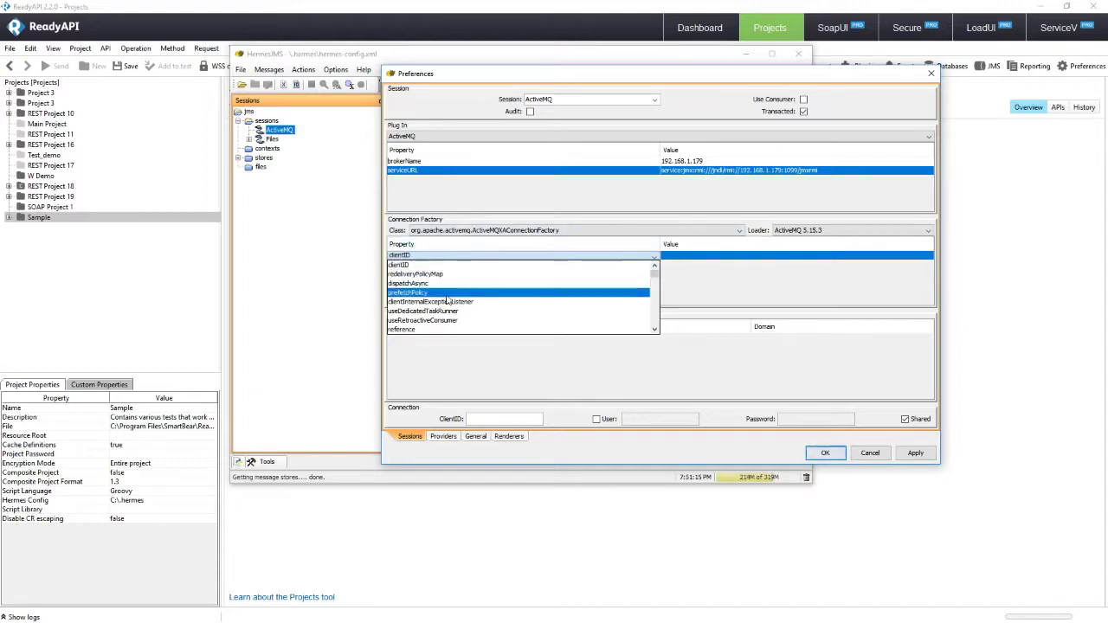
{"action": "left_click", "coordinate": [447, 298]}
{"action": "left_click", "coordinate": [459, 259]}
{"action": "left_click", "coordinate": [459, 260]}
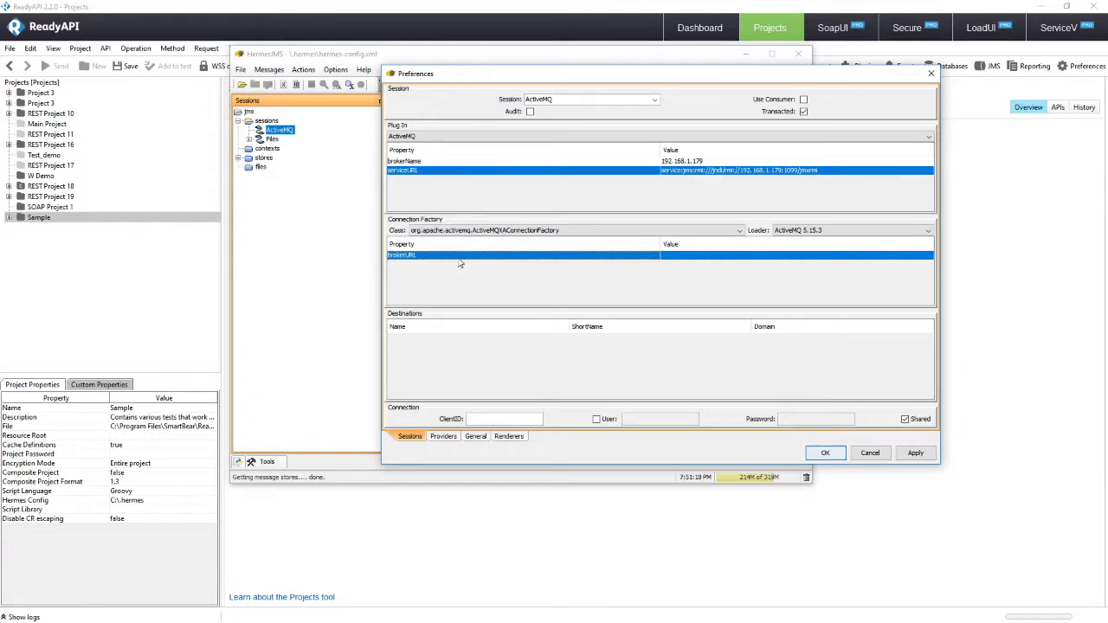
{"action": "double_click", "coordinate": [691, 254]}
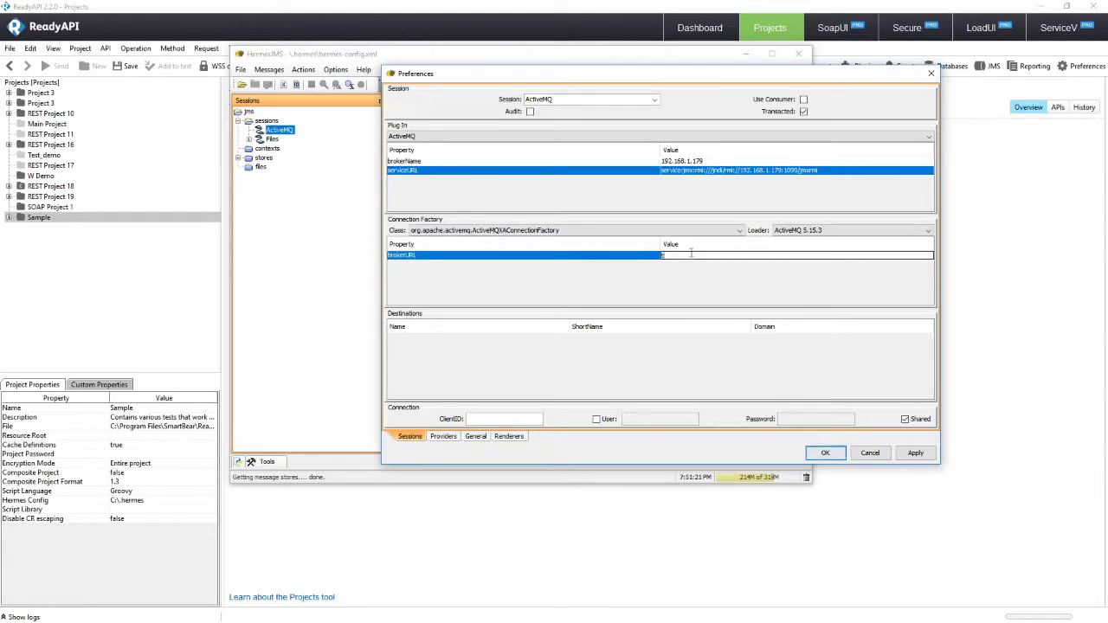
{"action": "type", "text": "tcp://192.168.1.179:61616"}
{"action": "left_click", "coordinate": [569, 164]}
{"action": "left_click", "coordinate": [569, 163]}
{"action": "left_click", "coordinate": [733, 172]}
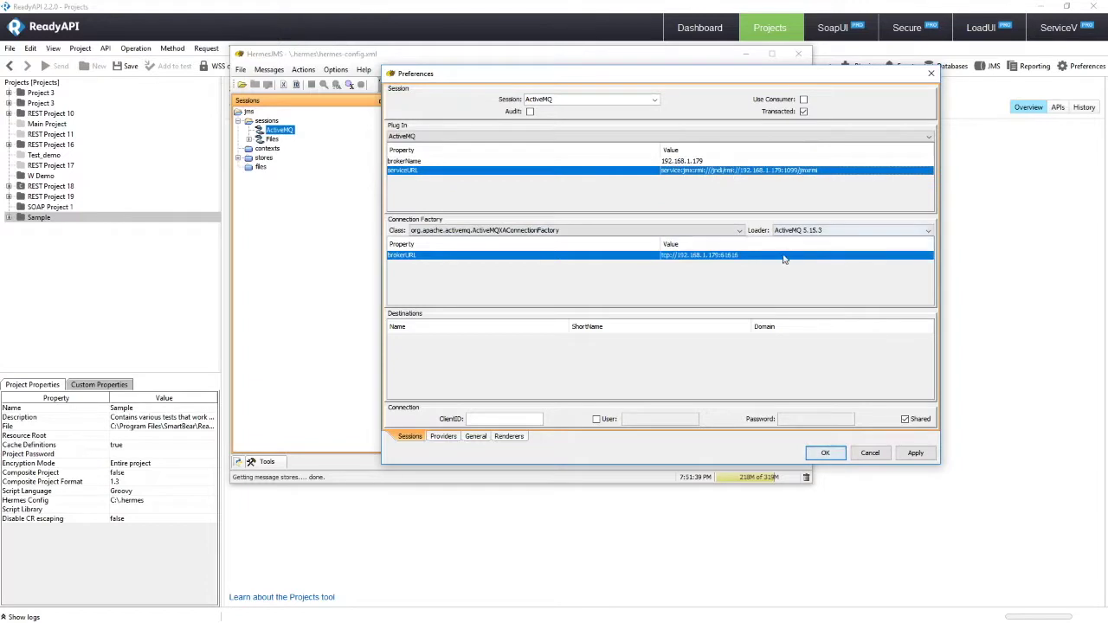
Apply the ActiveMQ session's settings and close the Preferences dialog
{"action": "left_click", "coordinate": [918, 455]}
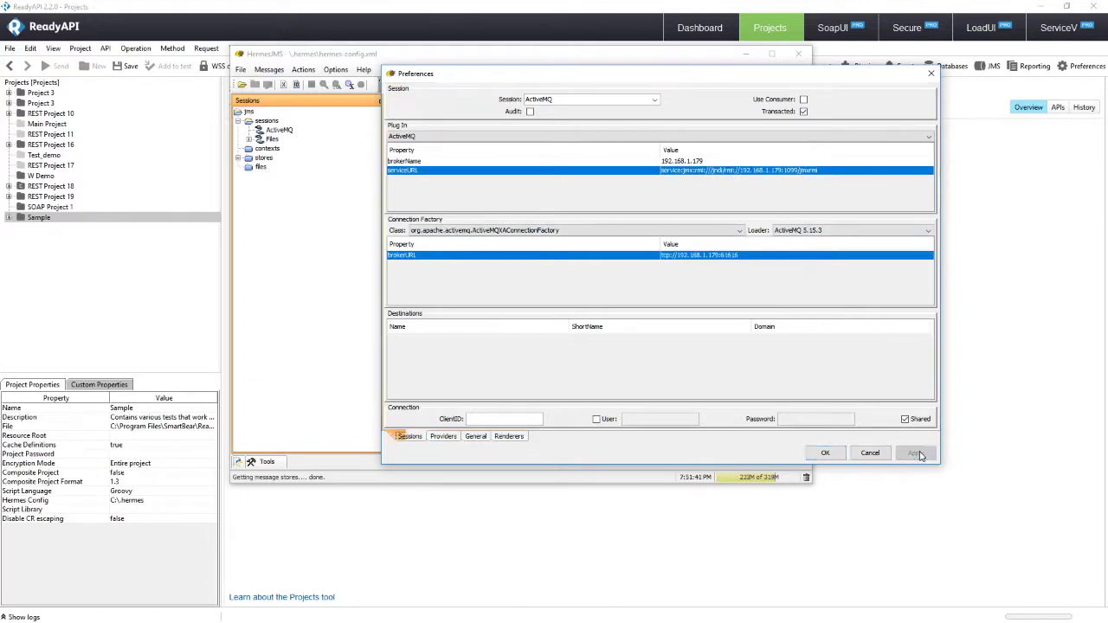
{"action": "left_click", "coordinate": [826, 455]}
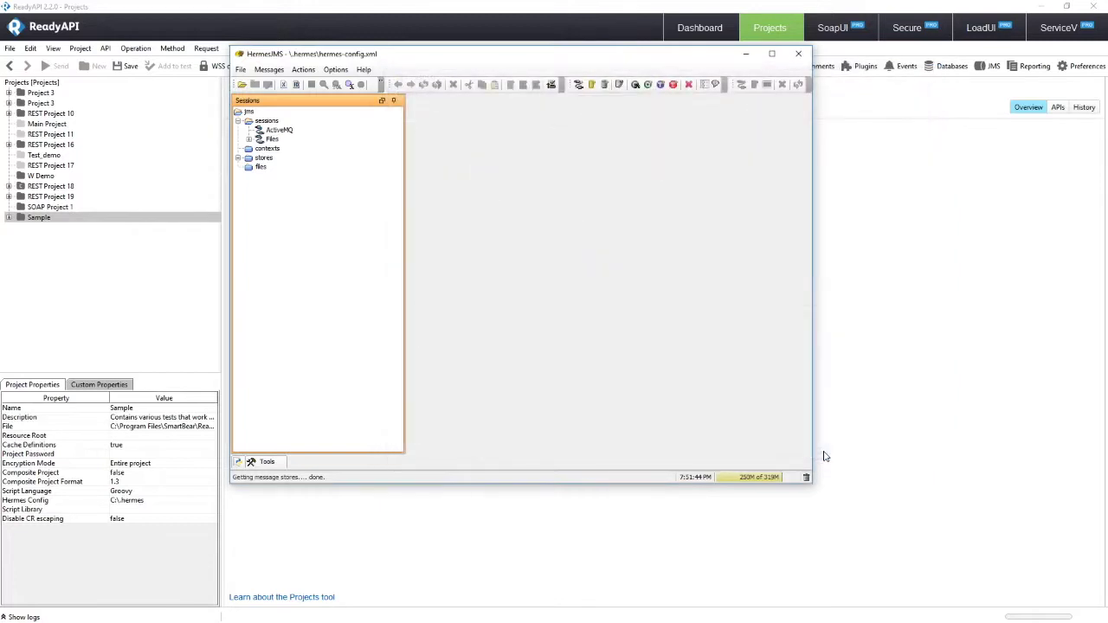
Add a queue to the ActiveMQ session with both Name and ShortName set to mytest.in
{"action": "right_click", "coordinate": [281, 132]}
{"action": "key", "text": "Escape"}
{"action": "left_click", "coordinate": [281, 130]}
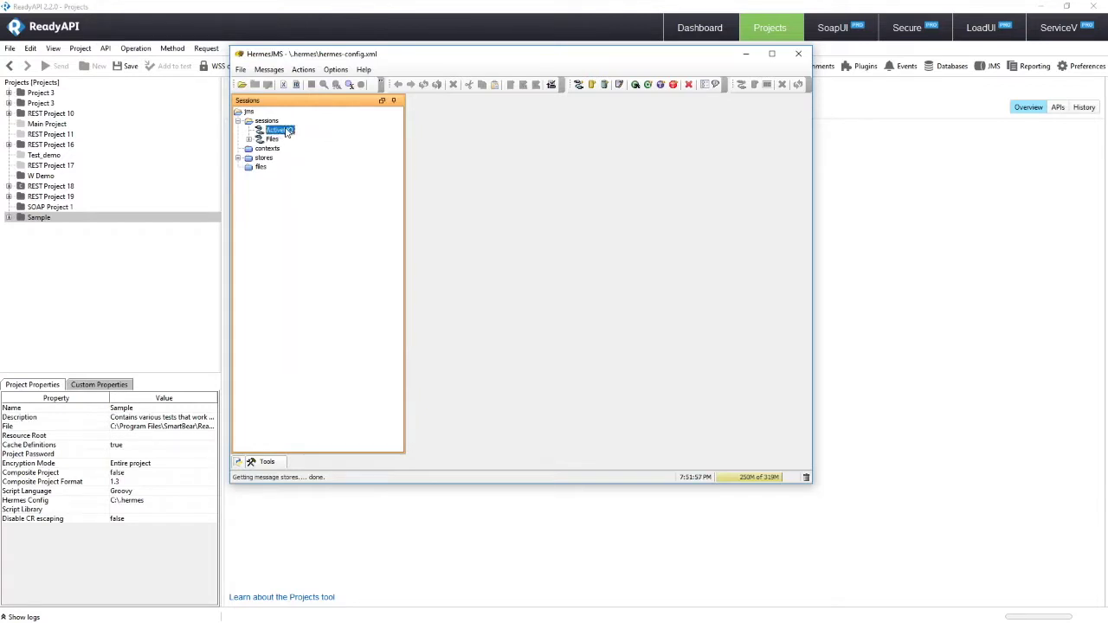
{"action": "right_click", "coordinate": [287, 133]}
{"action": "mouse_move", "coordinate": [349, 140]}
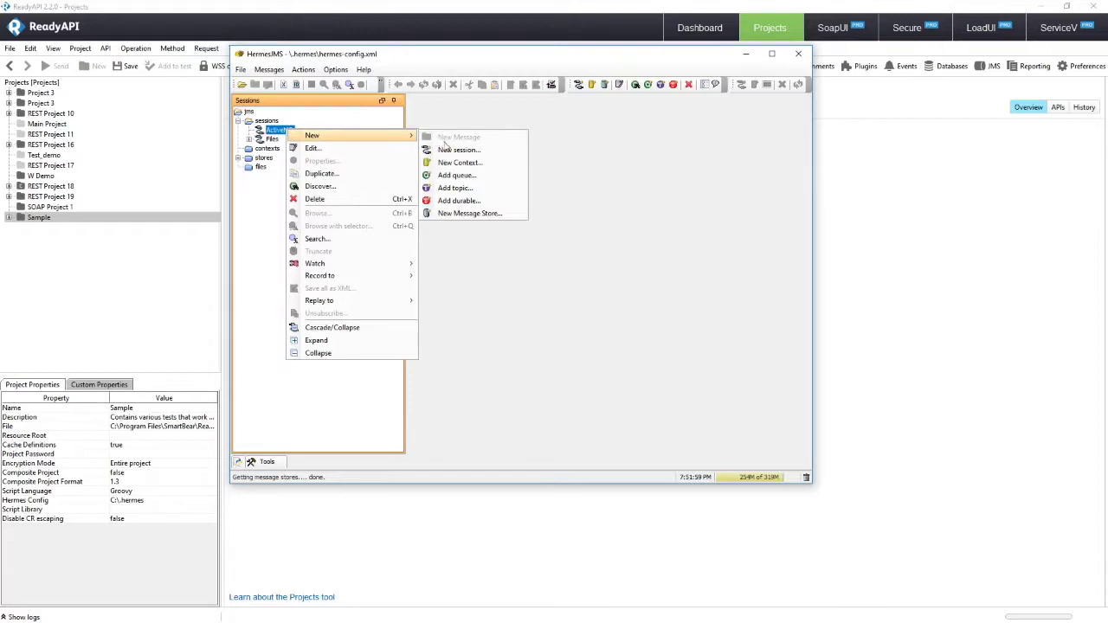
{"action": "left_click", "coordinate": [457, 176]}
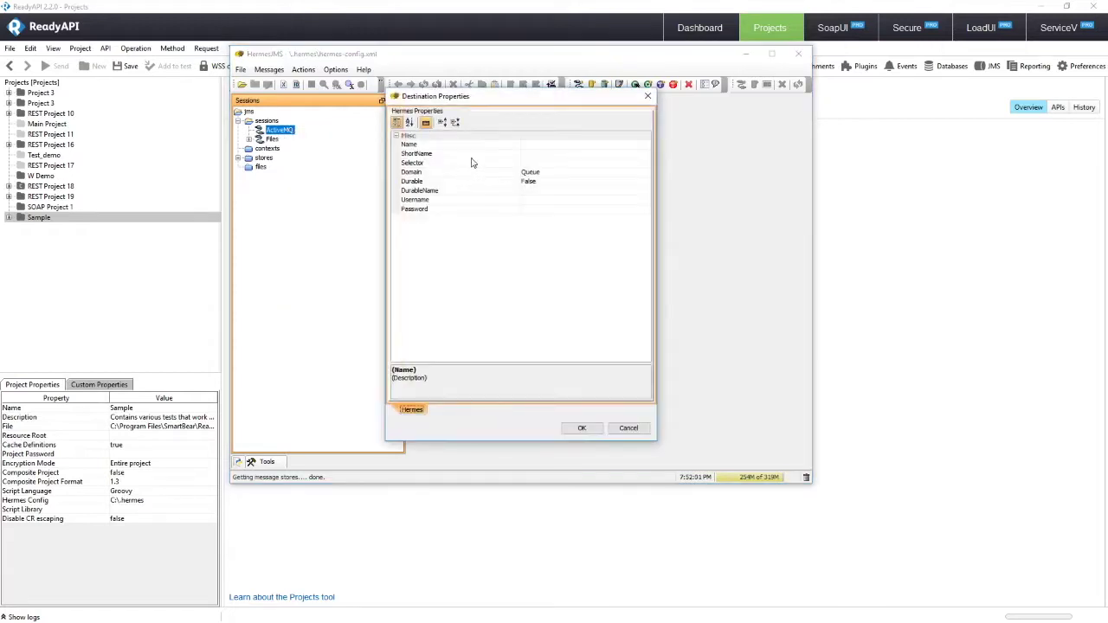
{"action": "left_click", "coordinate": [548, 145]}
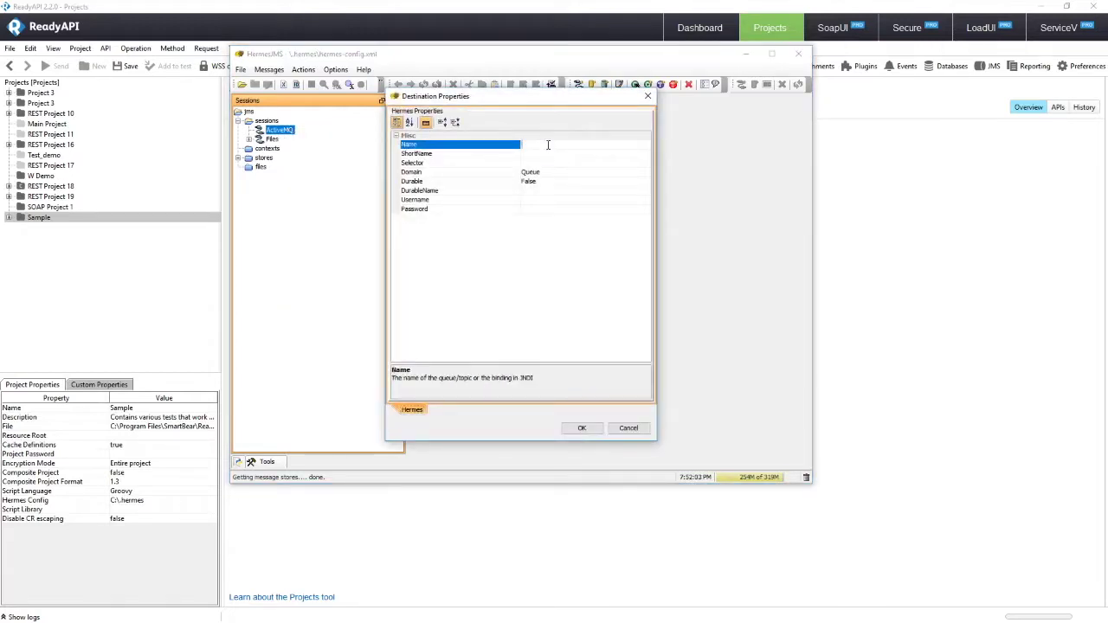
{"action": "type", "text": "mytest.in"}
{"action": "key", "text": "ctrl+a"}
{"action": "key", "text": "ctrl+c"}
{"action": "left_click", "coordinate": [558, 152]}
{"action": "key", "text": "ctrl+v"}
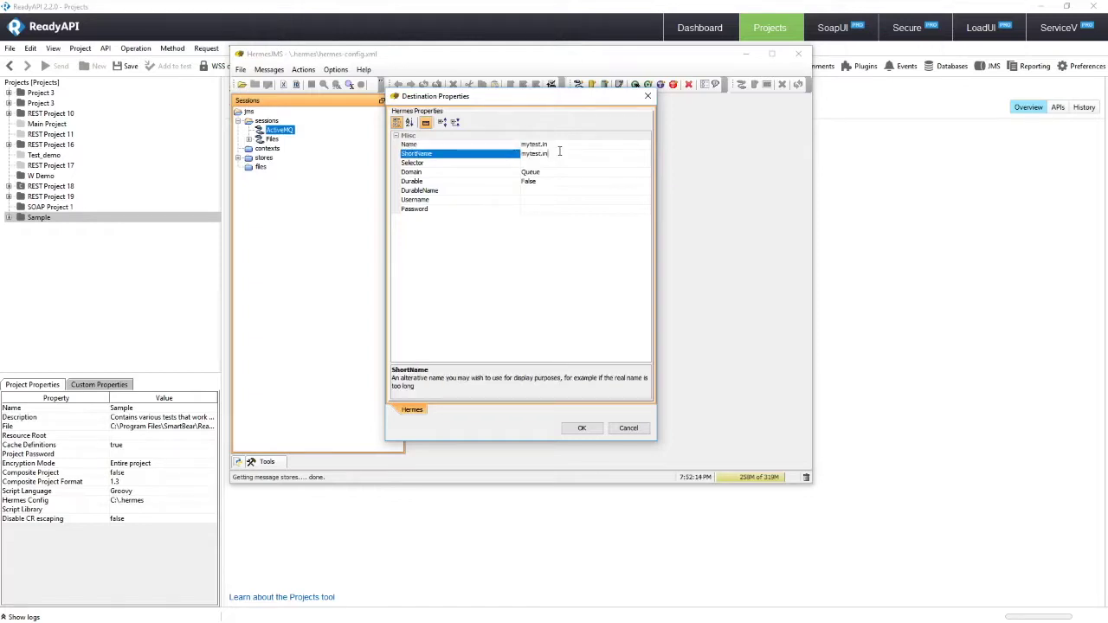
{"action": "left_click", "coordinate": [582, 428]}
Add a second queue to the ActiveMQ session with both Name and ShortName set to mytest.out
{"action": "left_click", "coordinate": [250, 130]}
{"action": "right_click", "coordinate": [279, 130]}
{"action": "mouse_move", "coordinate": [342, 141]}
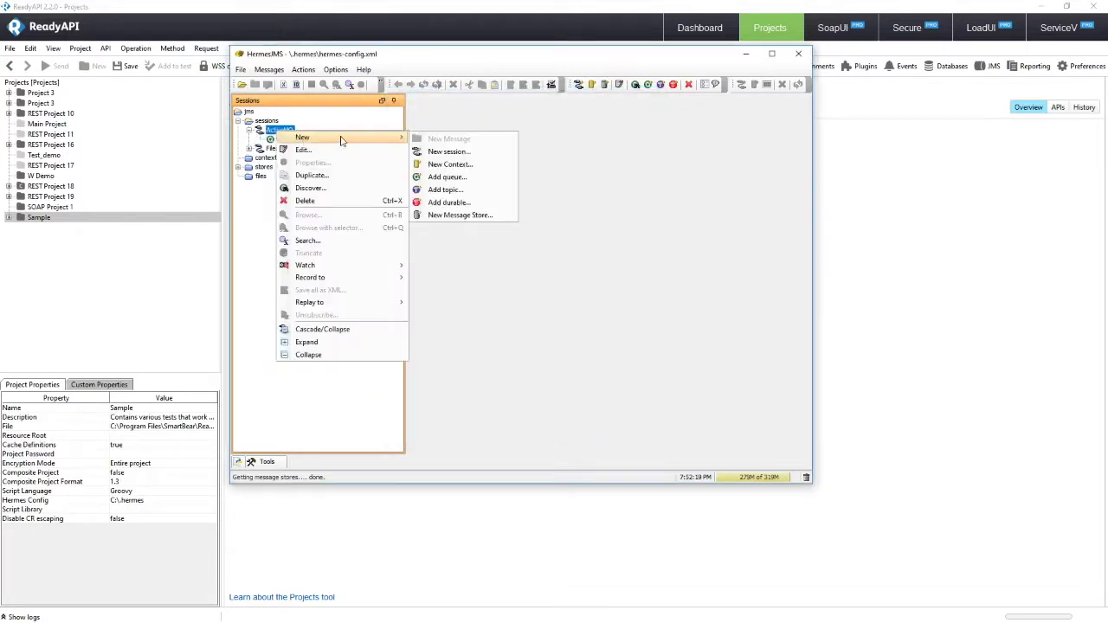
{"action": "left_click", "coordinate": [442, 176]}
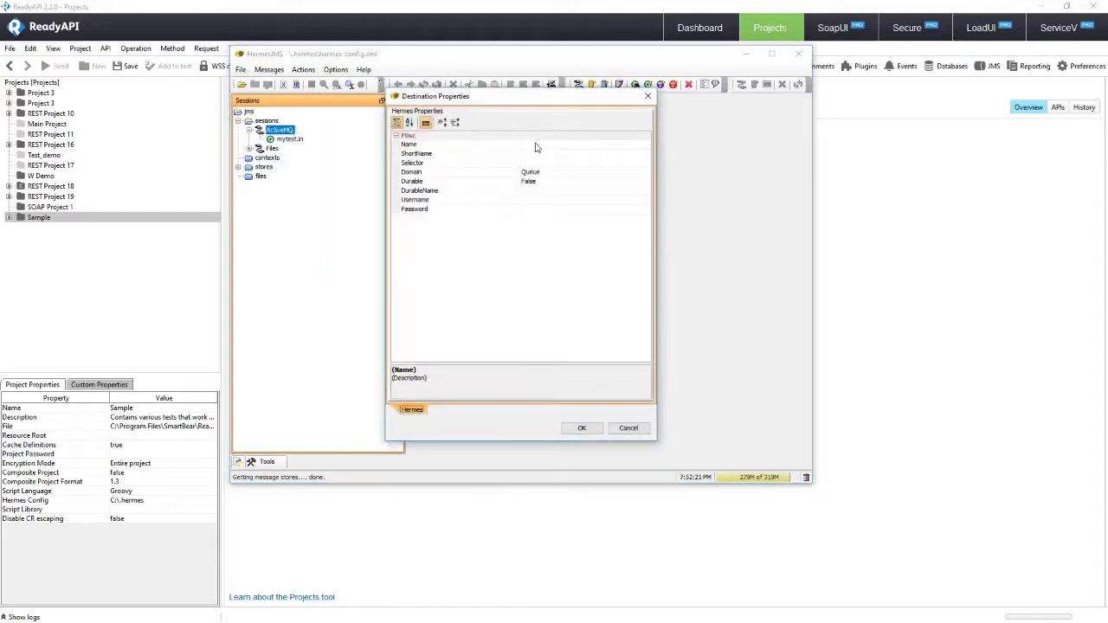
{"action": "left_click", "coordinate": [536, 143]}
{"action": "key", "text": "ctrl+v"}
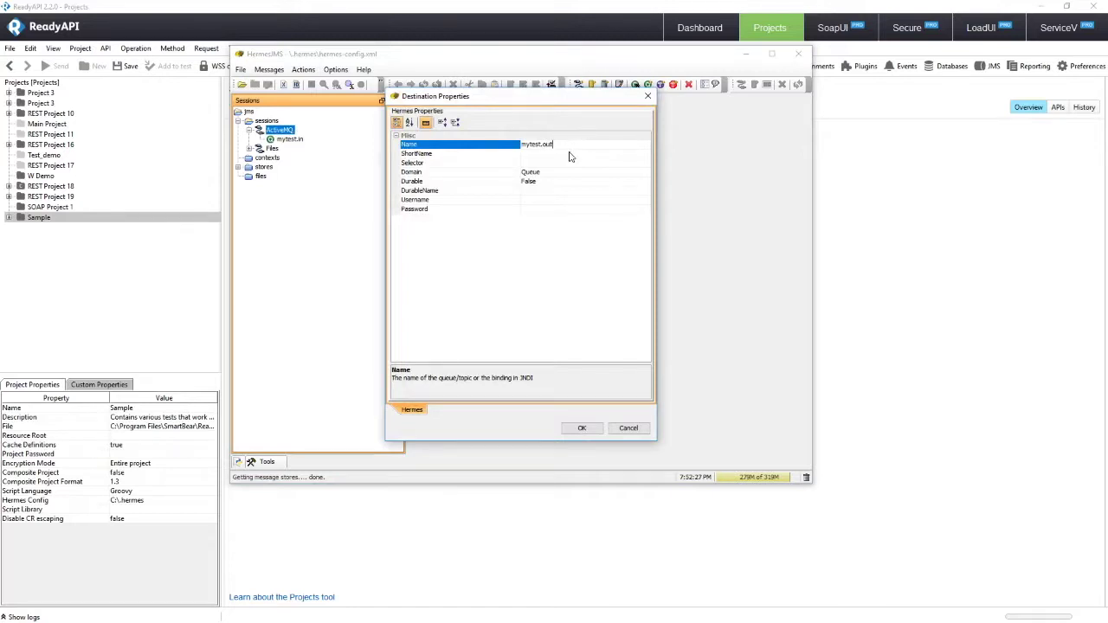
{"action": "left_click", "coordinate": [570, 153]}
{"action": "key", "text": "ctrl+v"}
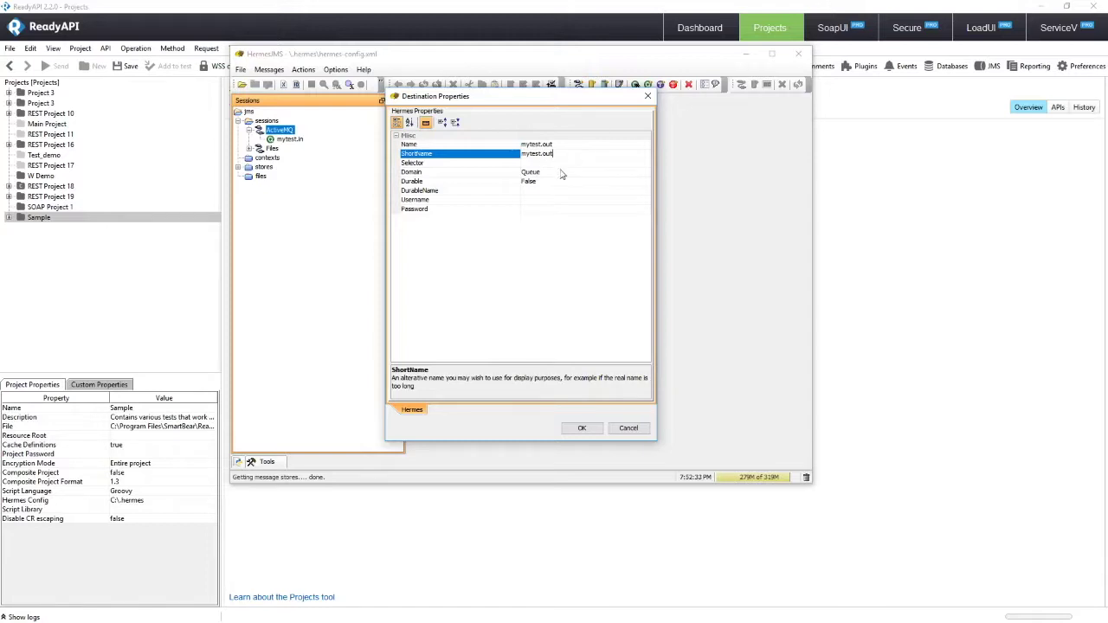
{"action": "left_click", "coordinate": [593, 209]}
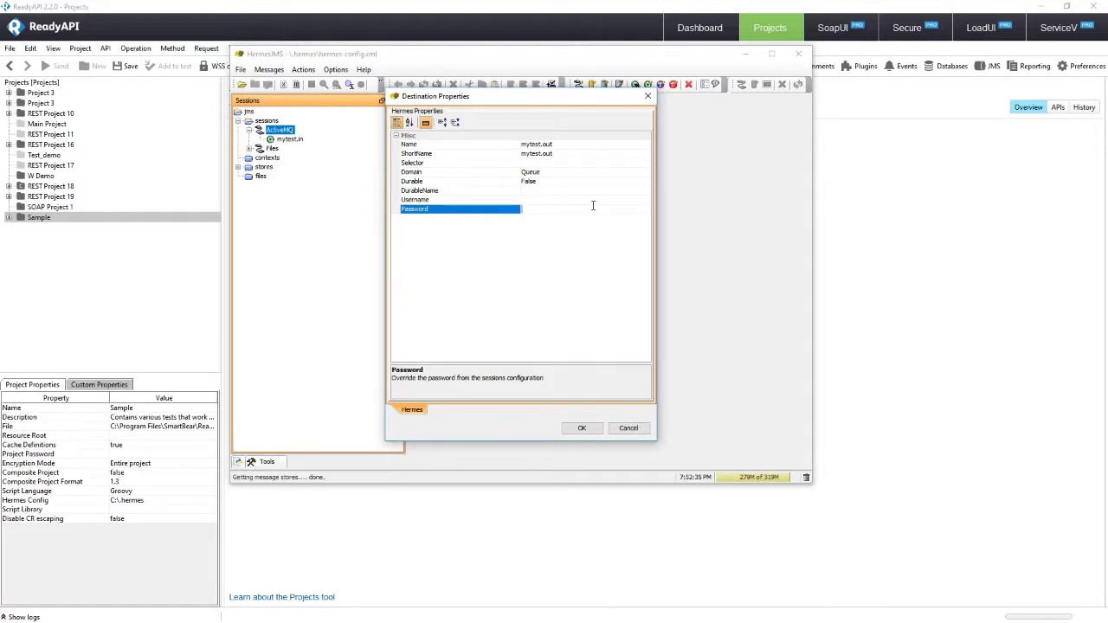
{"action": "left_click", "coordinate": [579, 428]}
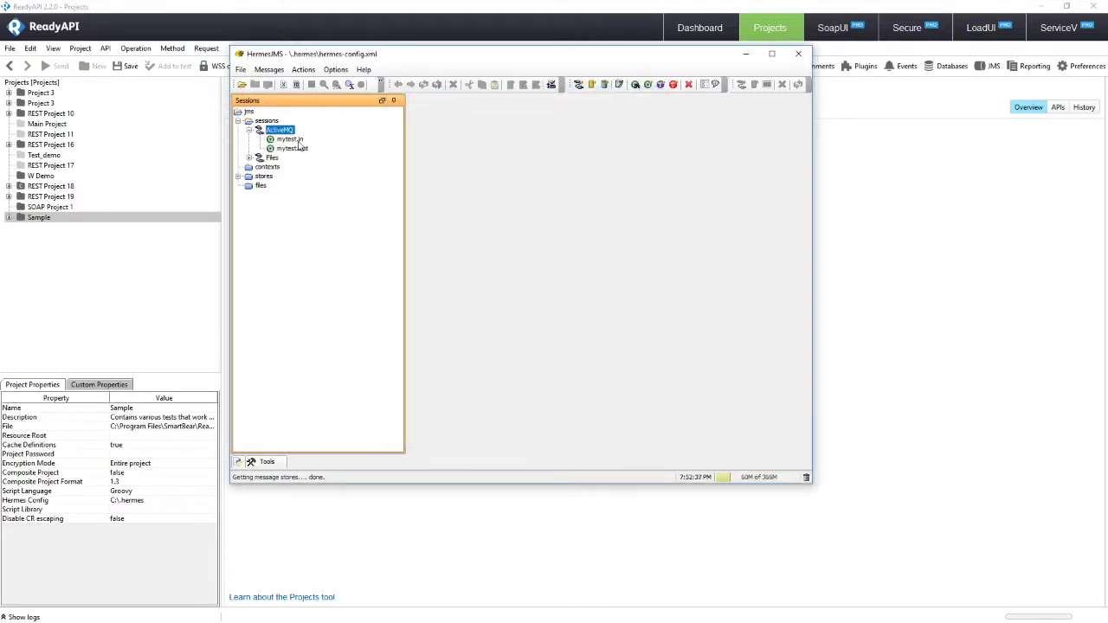
Save the HermesJMS settings and exit the program
{"action": "left_click", "coordinate": [241, 69]}
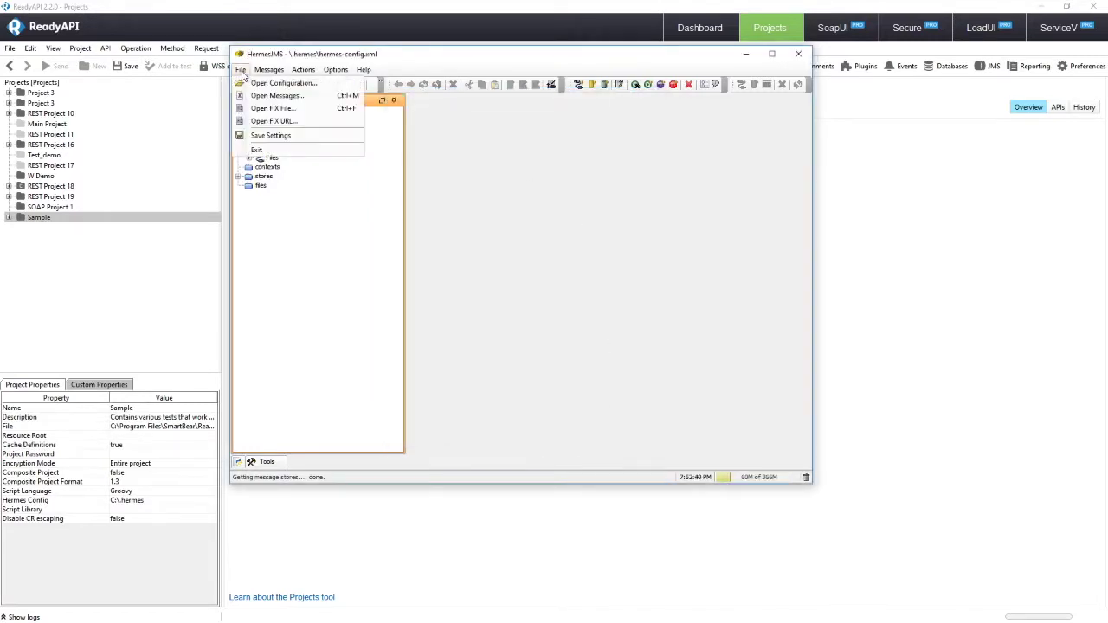
{"action": "left_click", "coordinate": [264, 140]}
{"action": "left_click", "coordinate": [240, 70]}
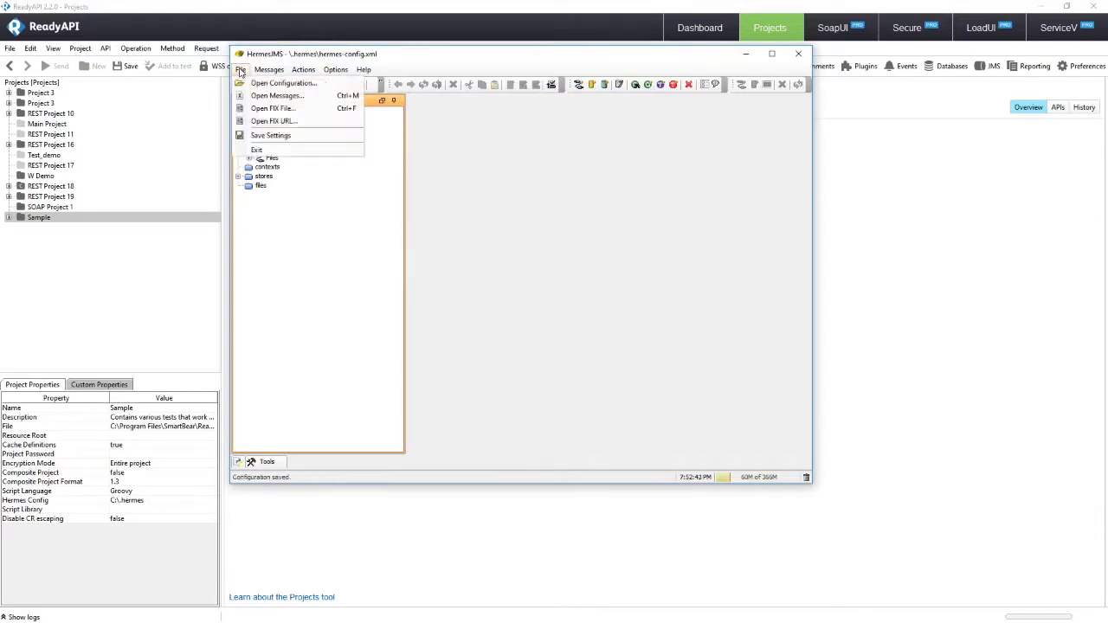
{"action": "left_click", "coordinate": [256, 151]}
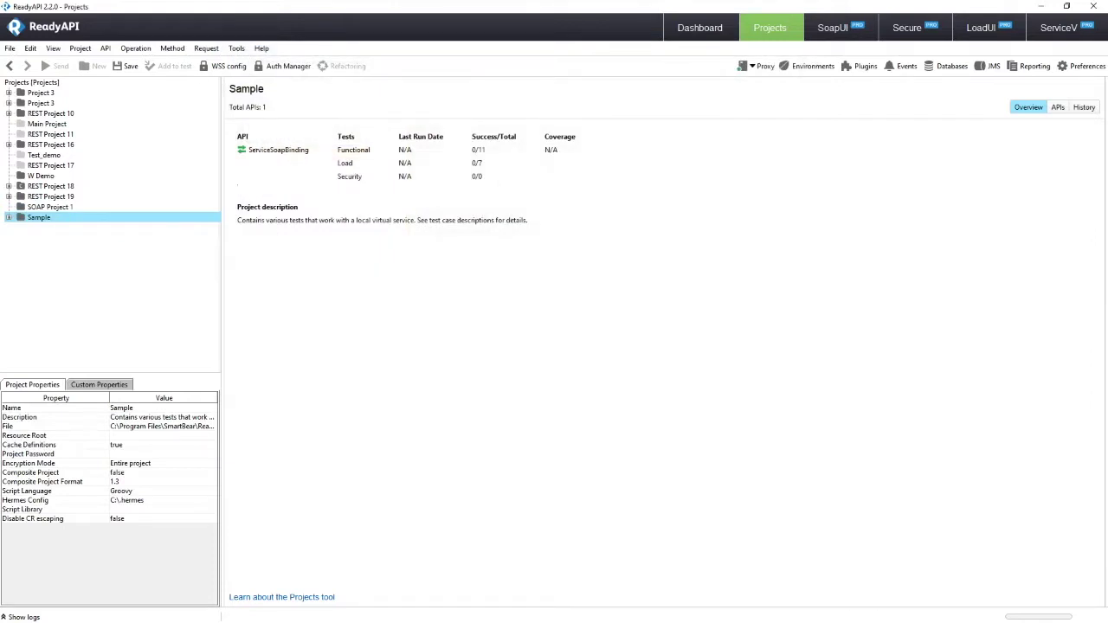
Switch to readyapi.txt in Notepad and highlight the items Download/Configure ActiveMQ and Download/Configure HermesJMS
{"action": "key", "text": "alt+Tab"}
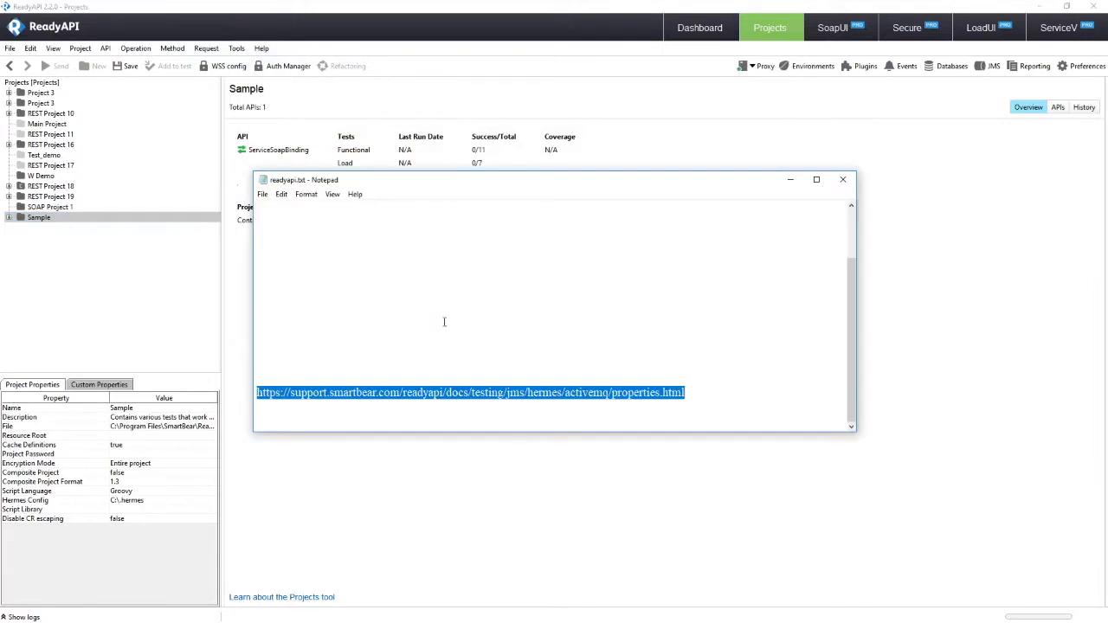
{"action": "scroll", "coordinate": [445, 321], "scroll_direction": "up", "scroll_amount": 5}
{"action": "left_click", "coordinate": [454, 234]}
{"action": "left_click_drag", "start_coordinate": [454, 236], "coordinate": [257, 233]}
{"action": "left_click_drag", "start_coordinate": [434, 248], "coordinate": [256, 240]}
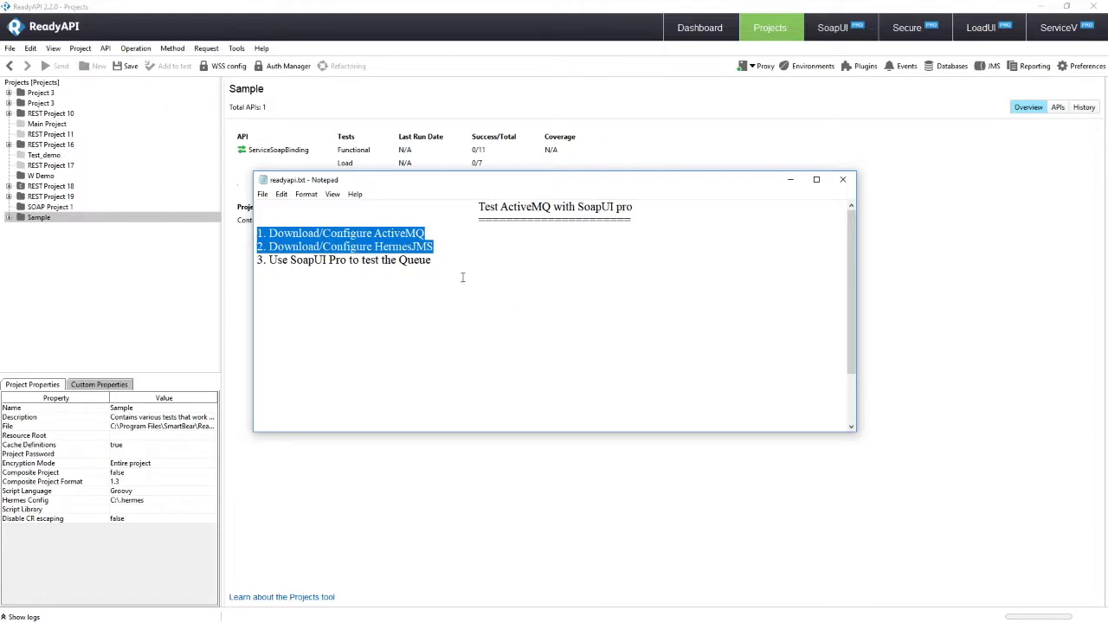
Return to ReadyAPI, switch to its SoapUI tool and collapse the Sample project in the navigator
{"action": "left_click", "coordinate": [189, 280]}
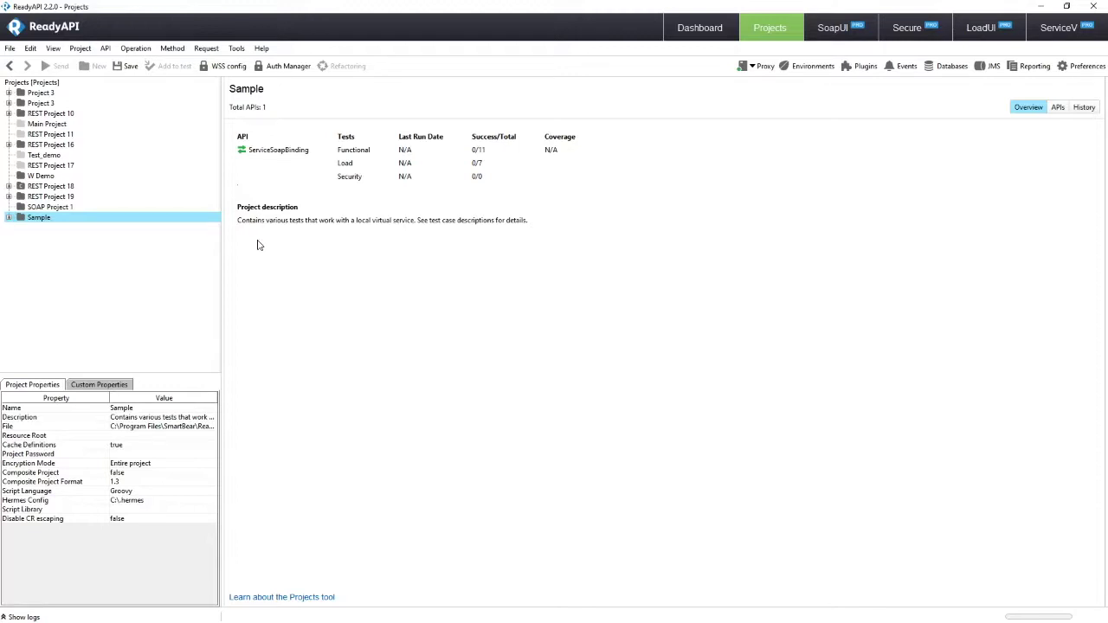
{"action": "left_click", "coordinate": [852, 32]}
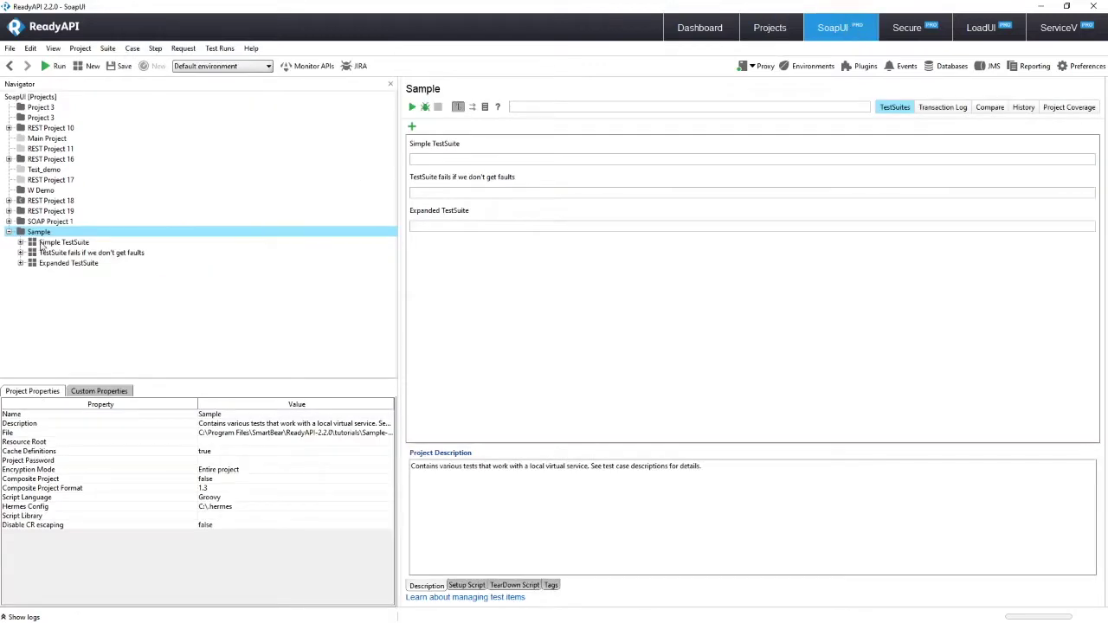
{"action": "left_click", "coordinate": [8, 232]}
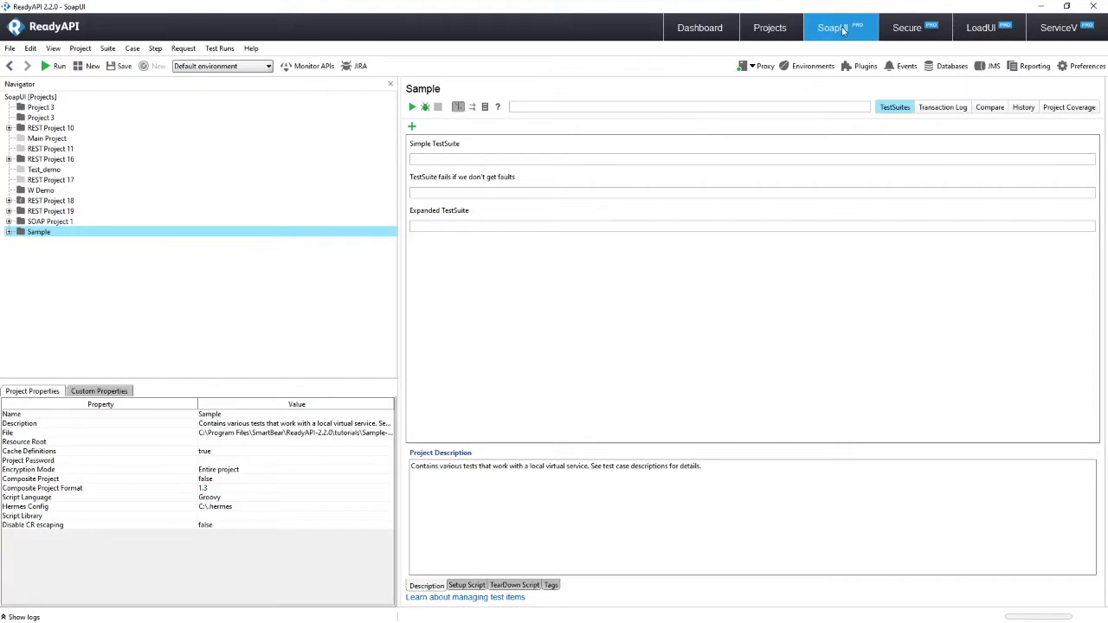
Import the project file Sample-SOAP-project.xml from C:\Program Files\SmartBear\ReadyAPI-2.2.0\tutorials
{"action": "left_click", "coordinate": [10, 49]}
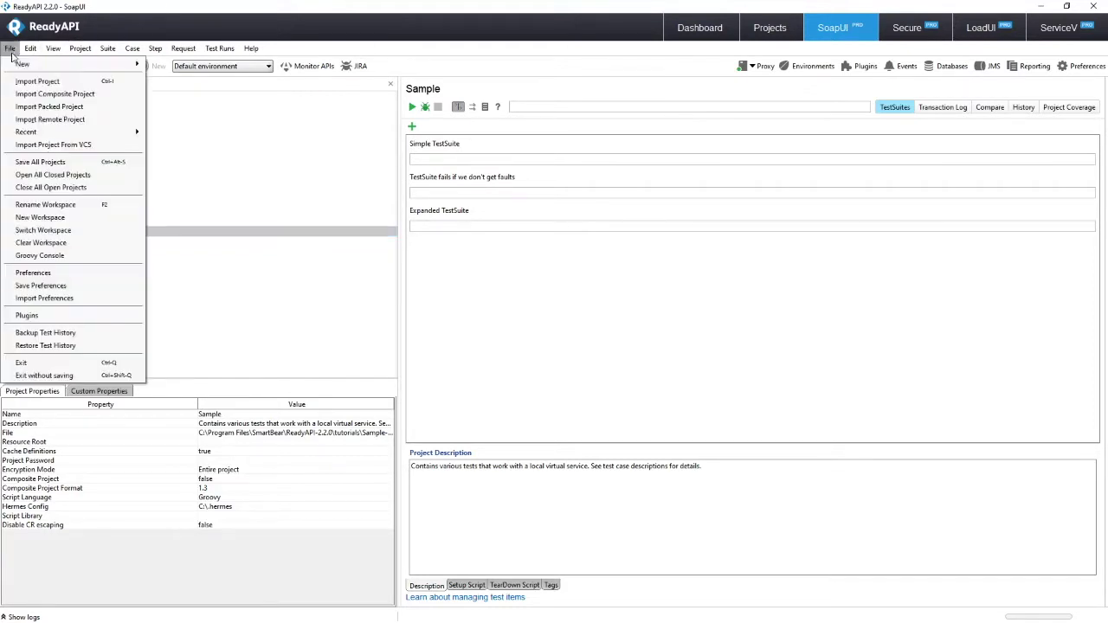
{"action": "left_click", "coordinate": [37, 80]}
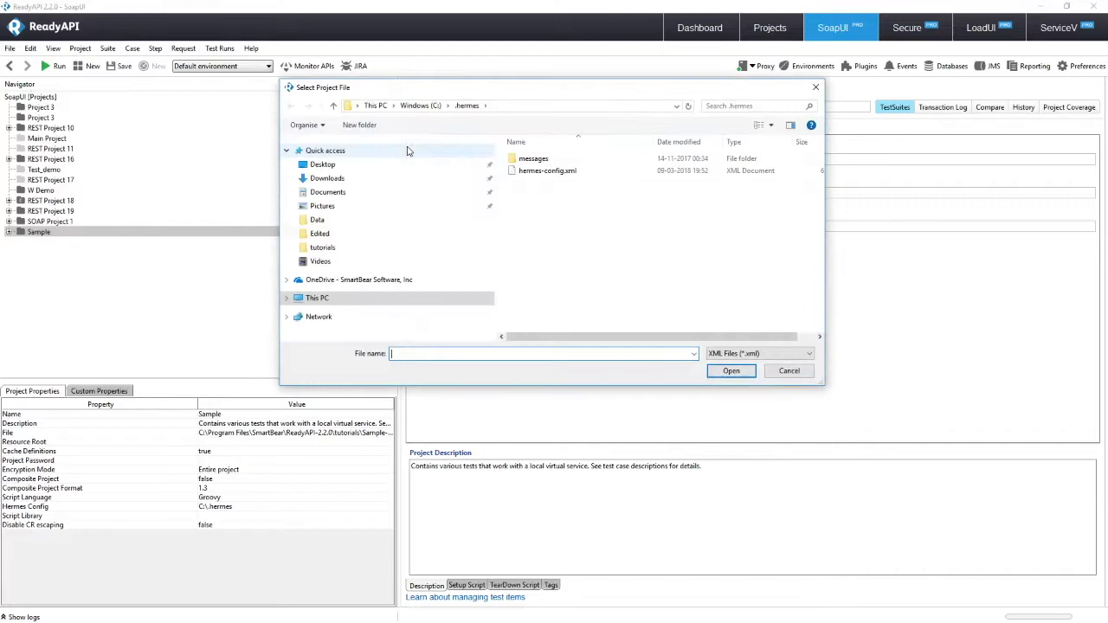
{"action": "left_click", "coordinate": [446, 298]}
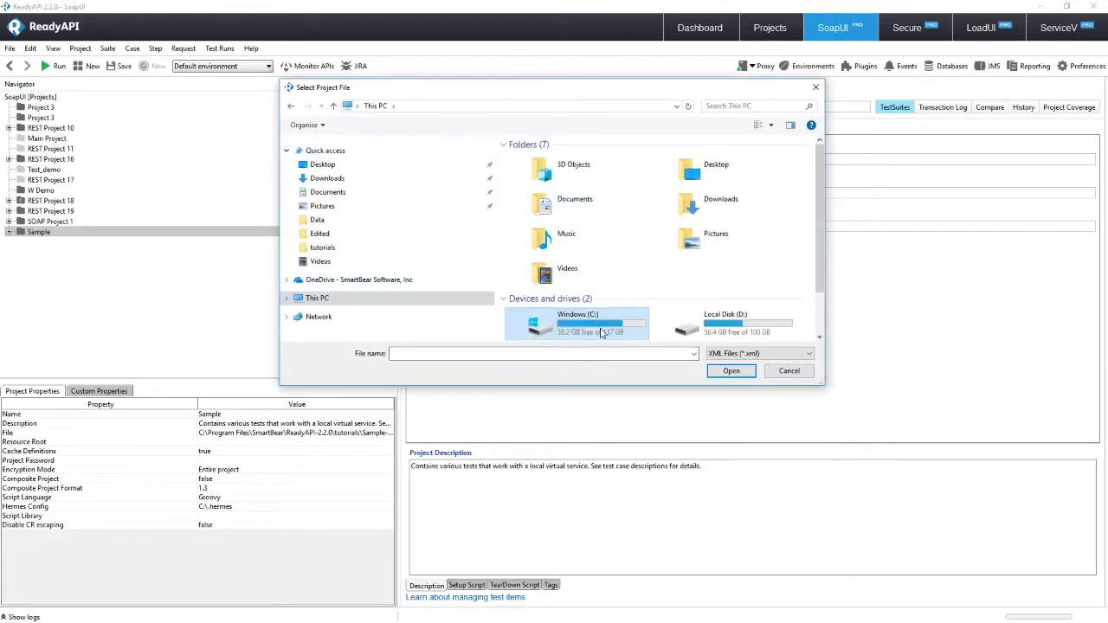
{"action": "double_click", "coordinate": [568, 321]}
{"action": "scroll", "coordinate": [586, 257], "scroll_direction": "down", "scroll_amount": 2}
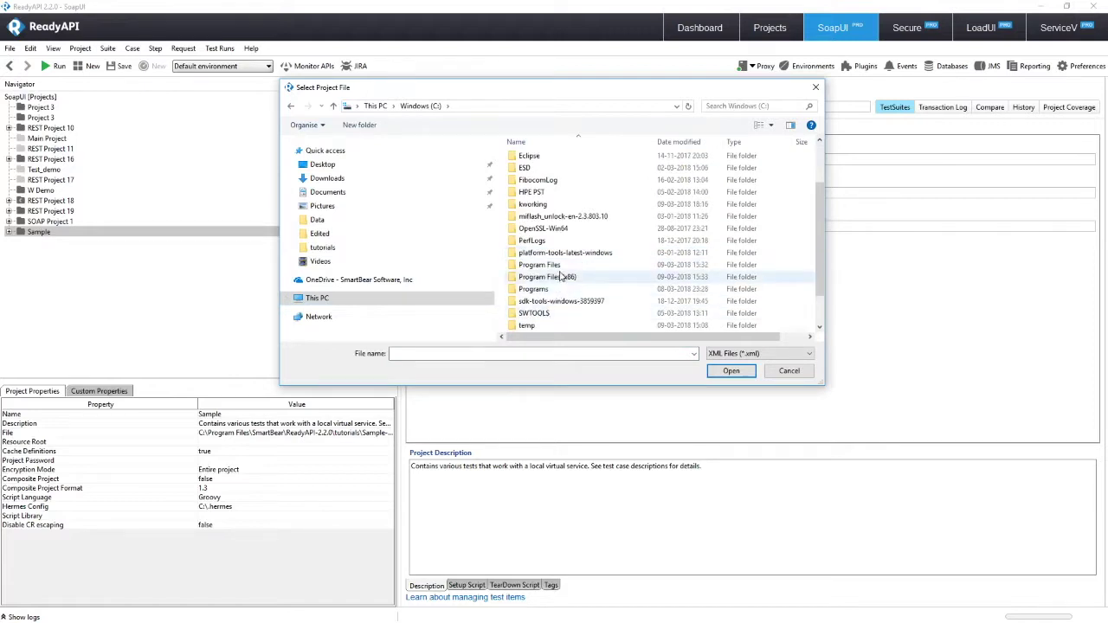
{"action": "double_click", "coordinate": [563, 264]}
{"action": "scroll", "coordinate": [569, 241], "scroll_direction": "down", "scroll_amount": 1}
{"action": "scroll", "coordinate": [572, 268], "scroll_direction": "down", "scroll_amount": 5}
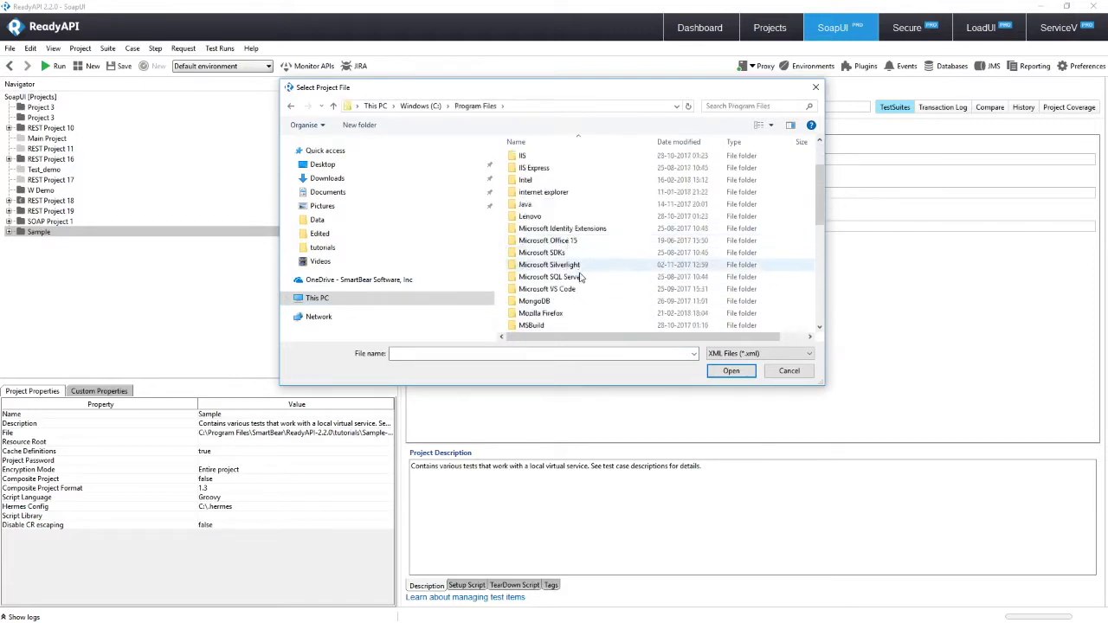
{"action": "double_click", "coordinate": [574, 292]}
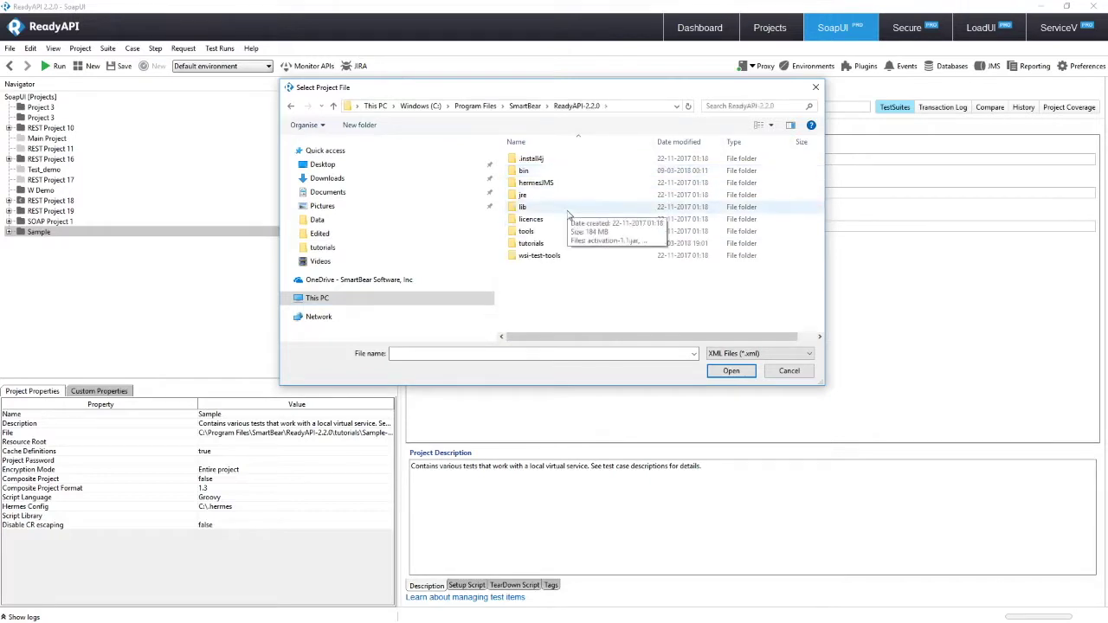
{"action": "double_click", "coordinate": [568, 243]}
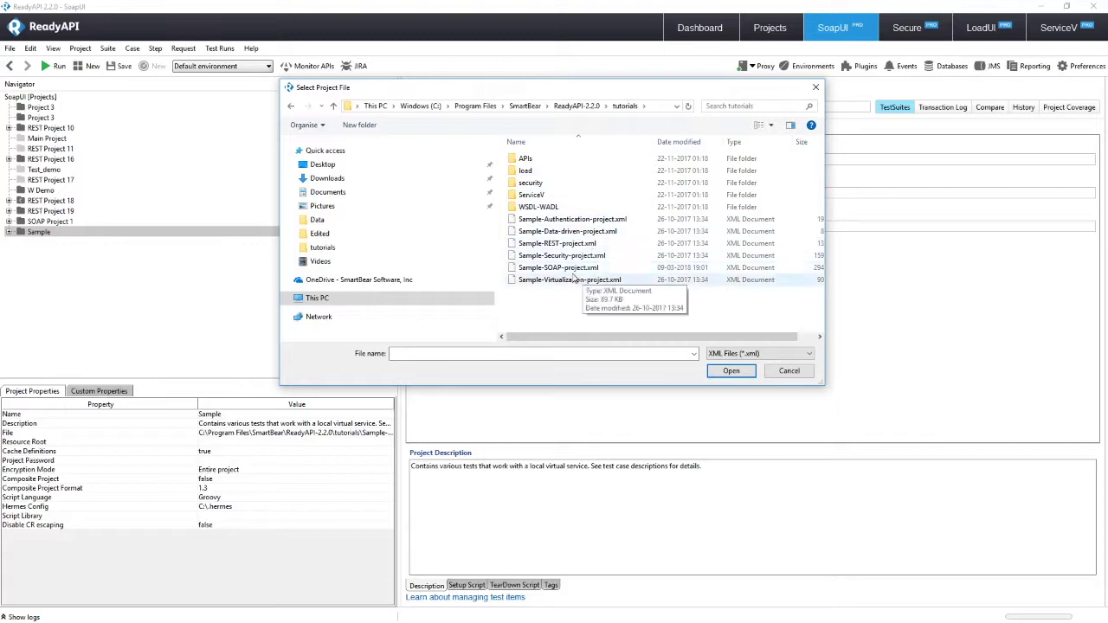
{"action": "left_click", "coordinate": [569, 270]}
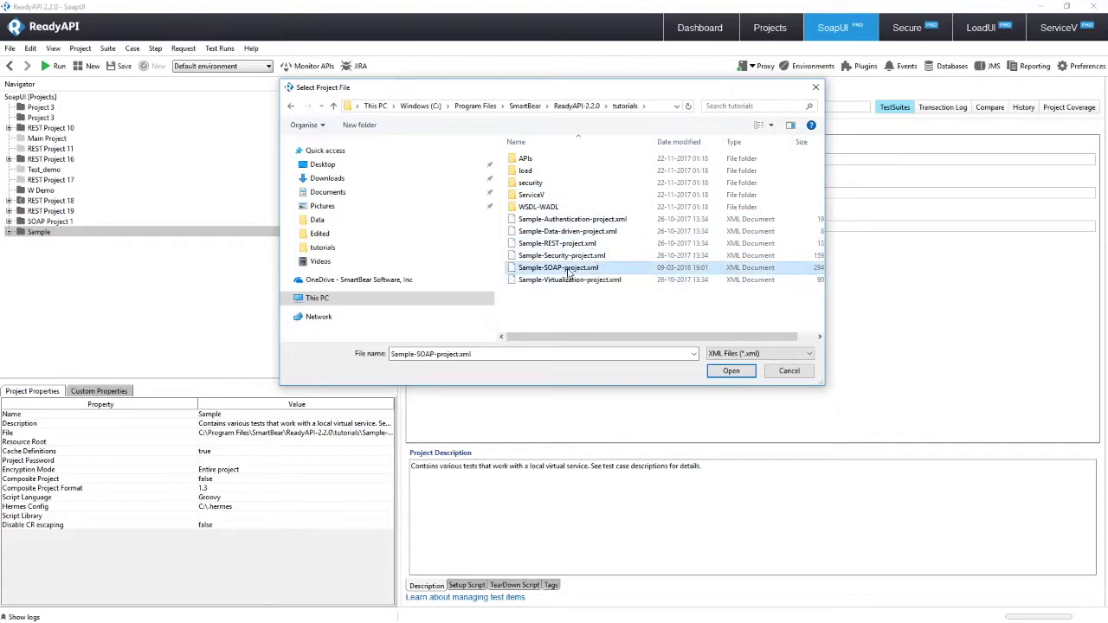
{"action": "left_click", "coordinate": [734, 372]}
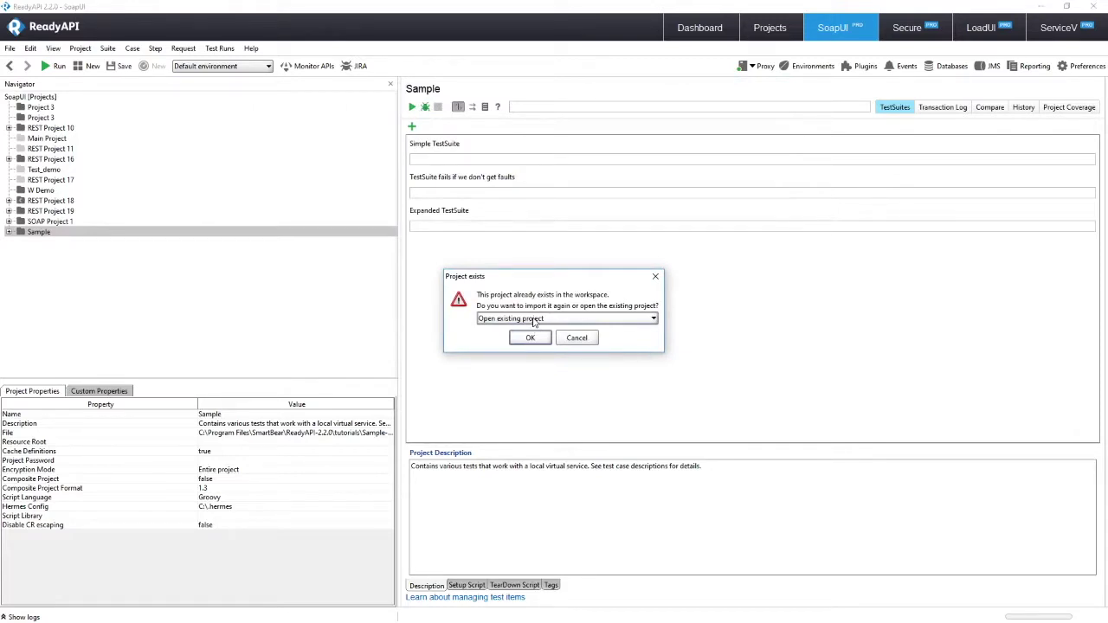
Choose to import the project again instead of opening the existing one, and open the new copy's Simple TestSuite
{"action": "left_click", "coordinate": [534, 320]}
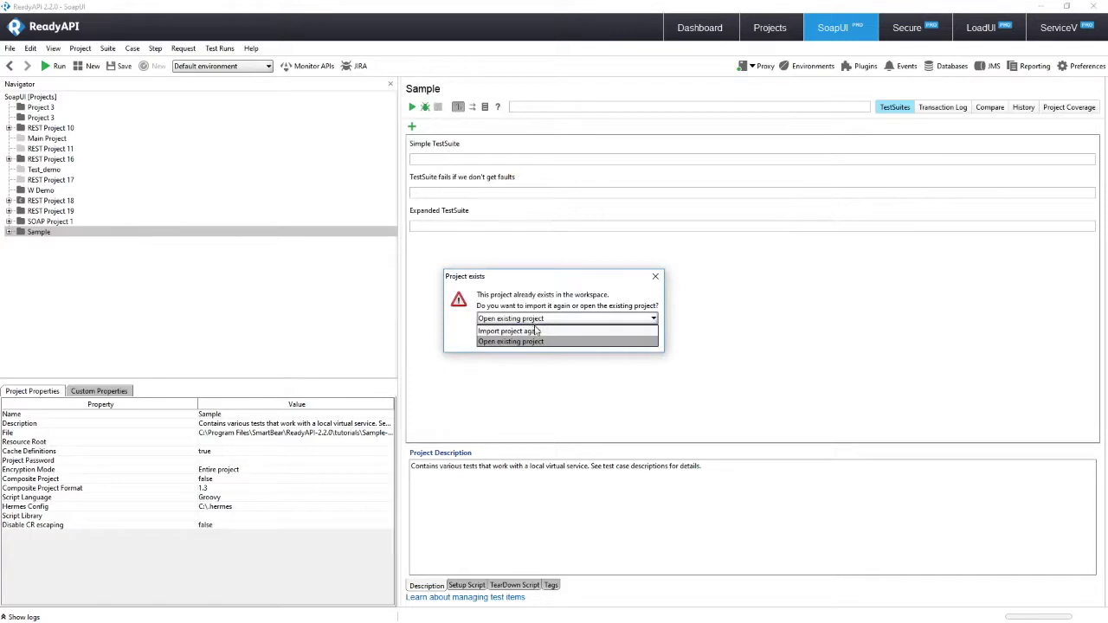
{"action": "left_click", "coordinate": [537, 332]}
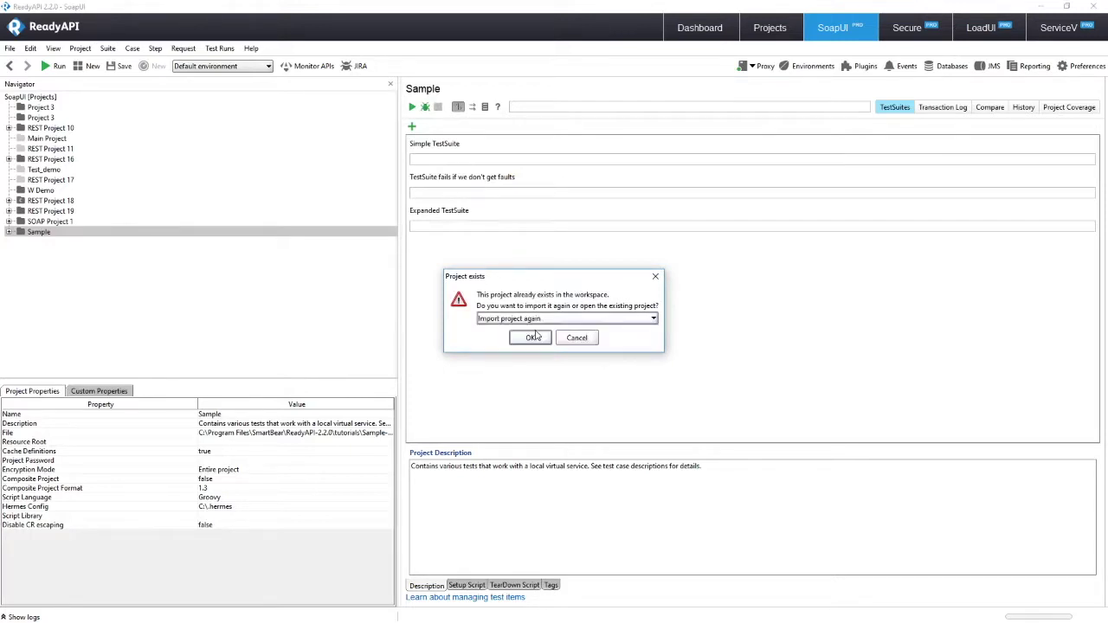
{"action": "left_click", "coordinate": [538, 339]}
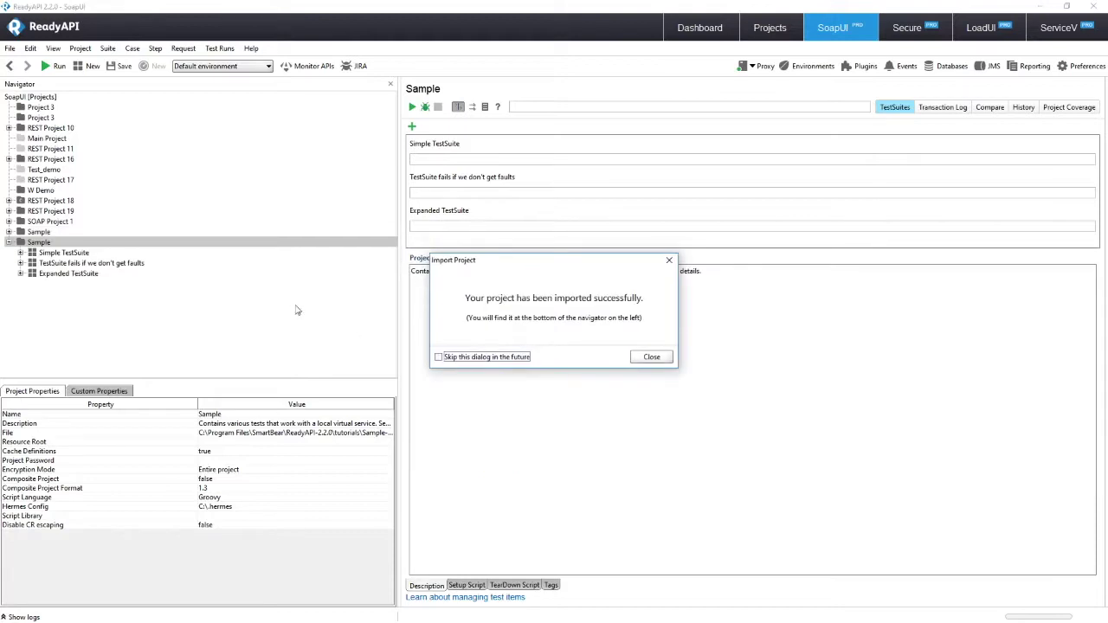
{"action": "left_click", "coordinate": [653, 358]}
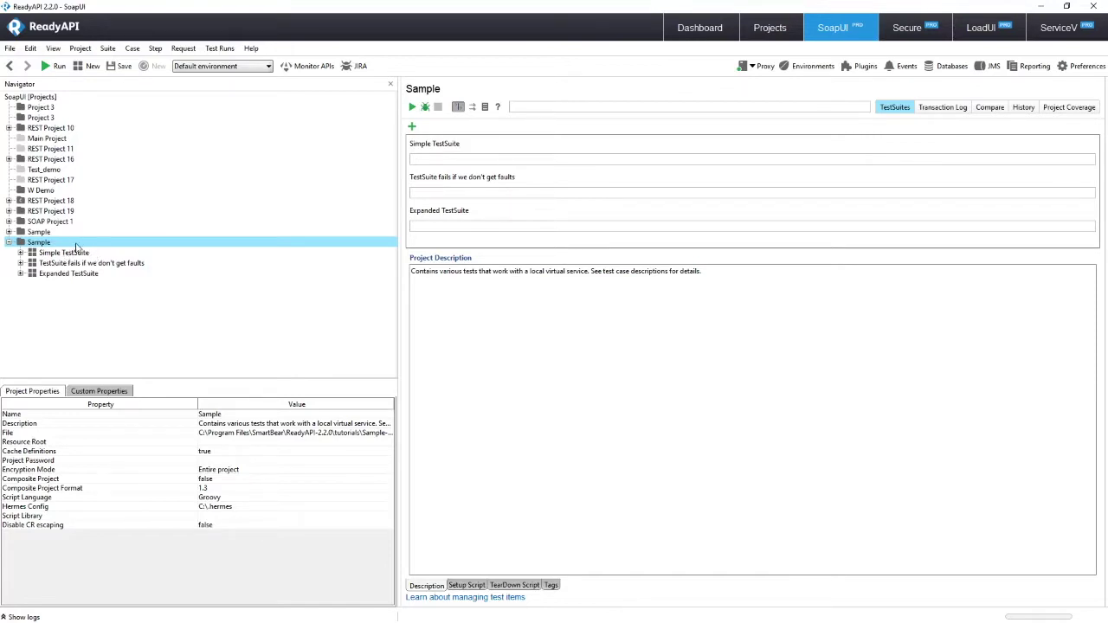
{"action": "double_click", "coordinate": [86, 253]}
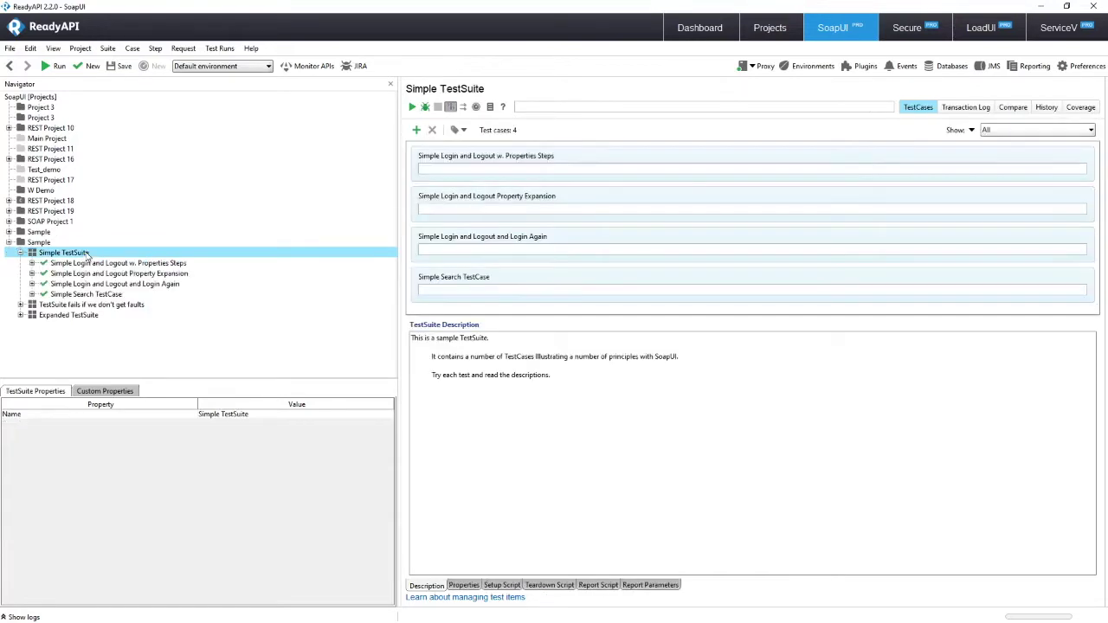
Create a new test suite named JMS TestSuite in the newly imported Sample project
{"action": "left_click", "coordinate": [22, 253]}
{"action": "left_click", "coordinate": [40, 244]}
{"action": "right_click", "coordinate": [47, 245]}
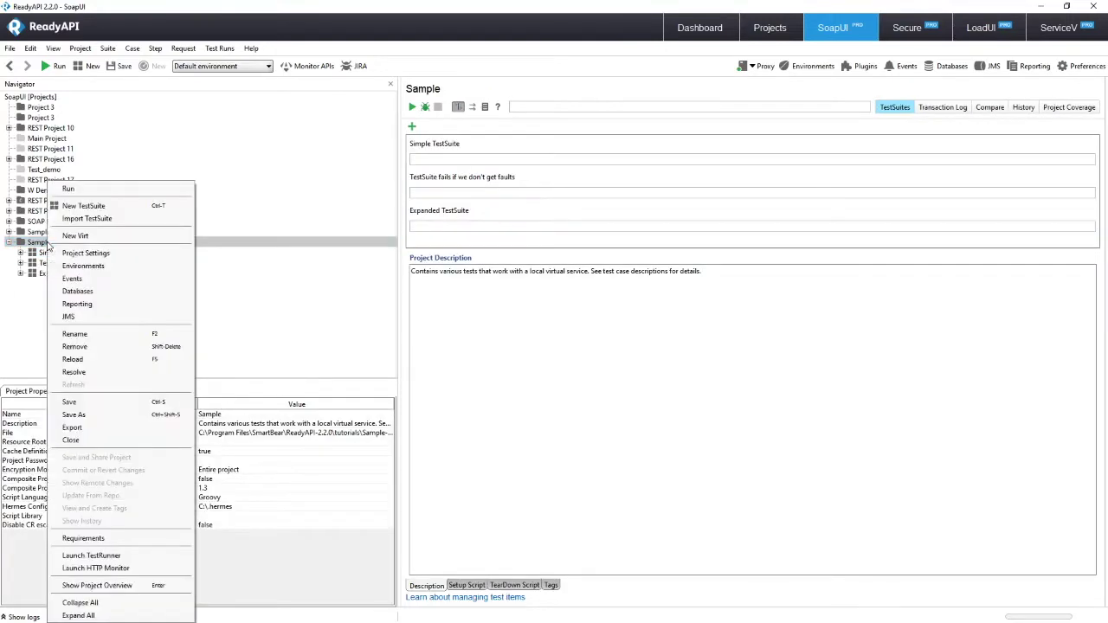
{"action": "left_click", "coordinate": [106, 208]}
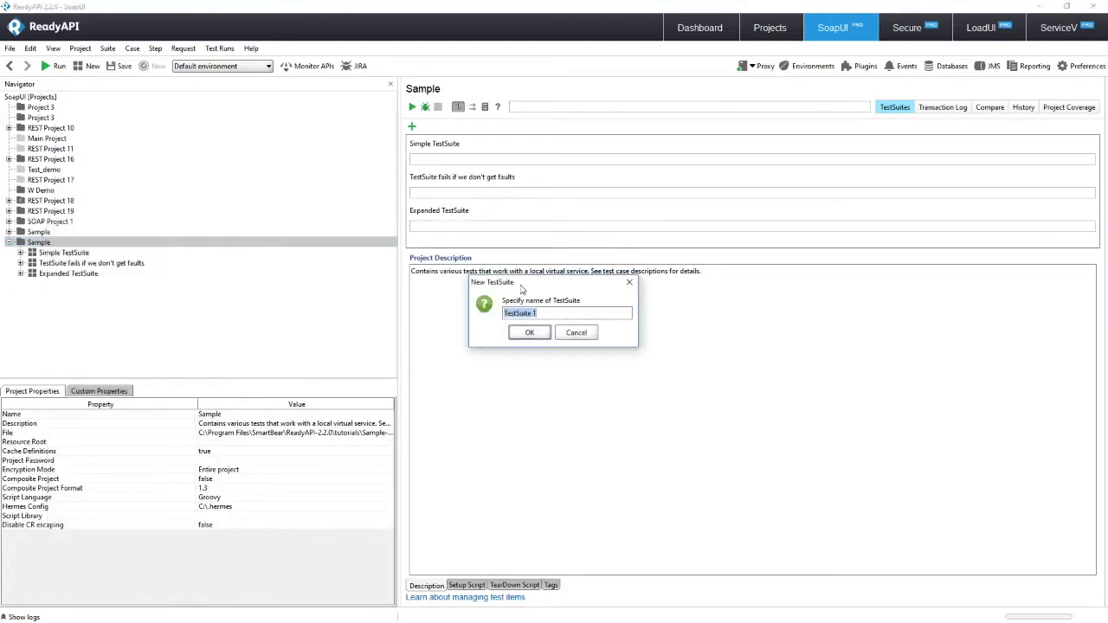
{"action": "type", "text": "JMS"}
{"action": "left_click", "coordinate": [535, 334]}
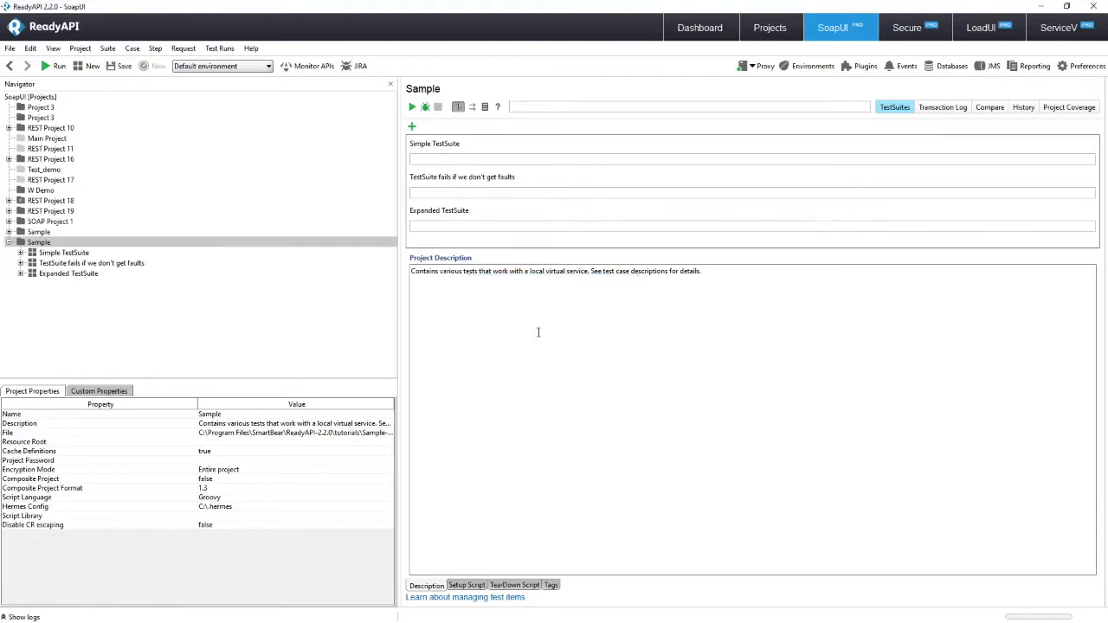
Add a test case to the JMS TestSuite, accepting the name TestCase 1
{"action": "right_click", "coordinate": [70, 288]}
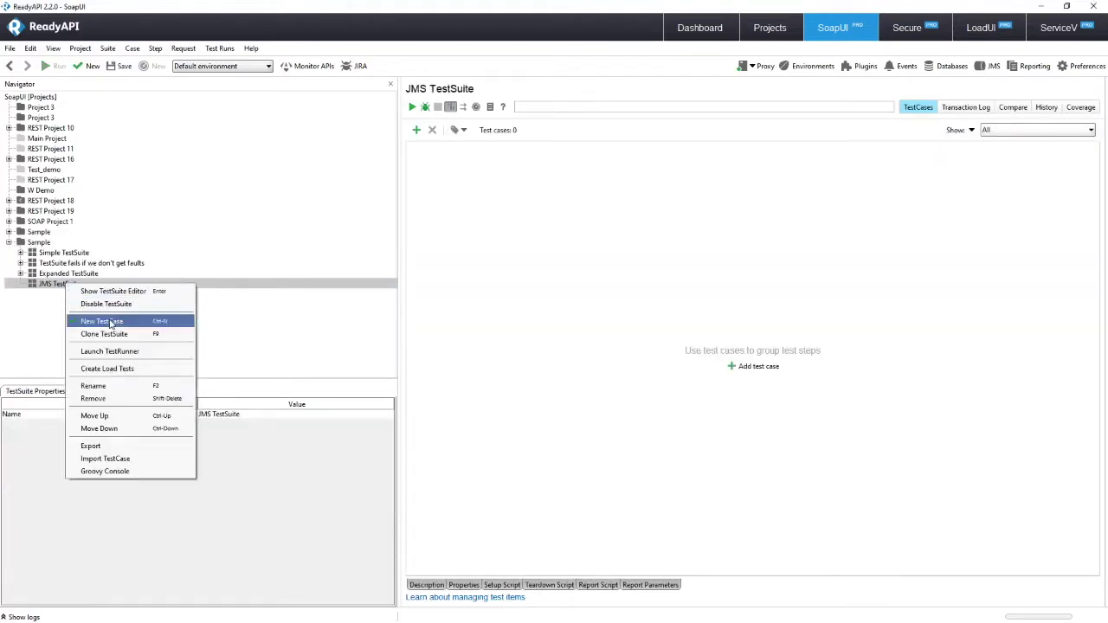
{"action": "left_click", "coordinate": [102, 321]}
{"action": "left_click", "coordinate": [519, 335]}
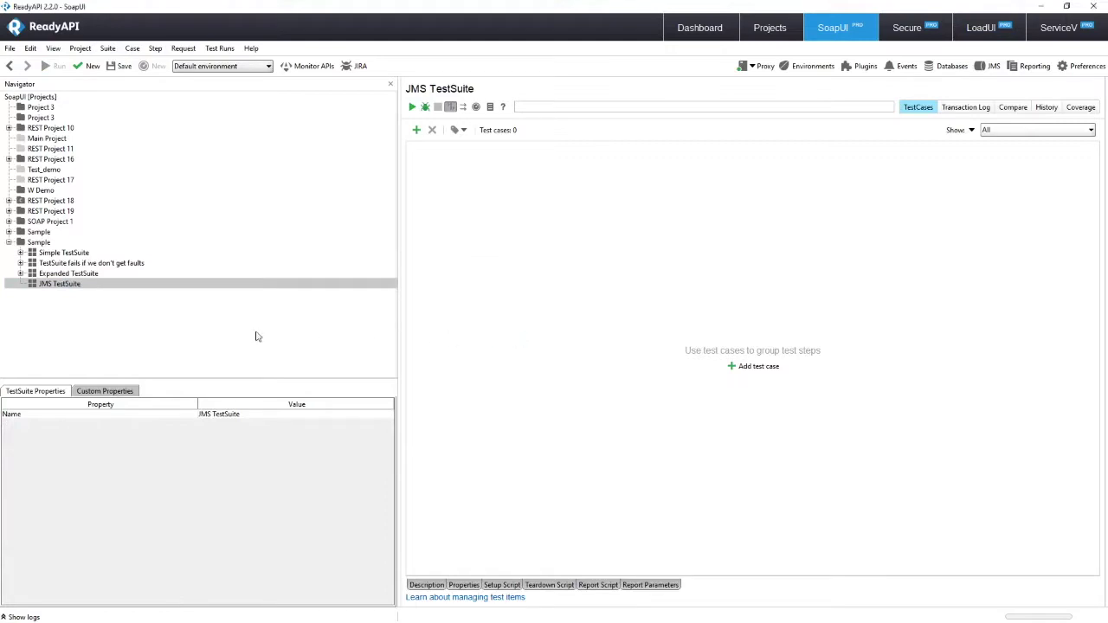
Add a JMS Request step to TestCase 1 for the operation ServiceSoapBinding -> login, keeping the name JMS Request and no assertions
{"action": "right_click", "coordinate": [91, 298]}
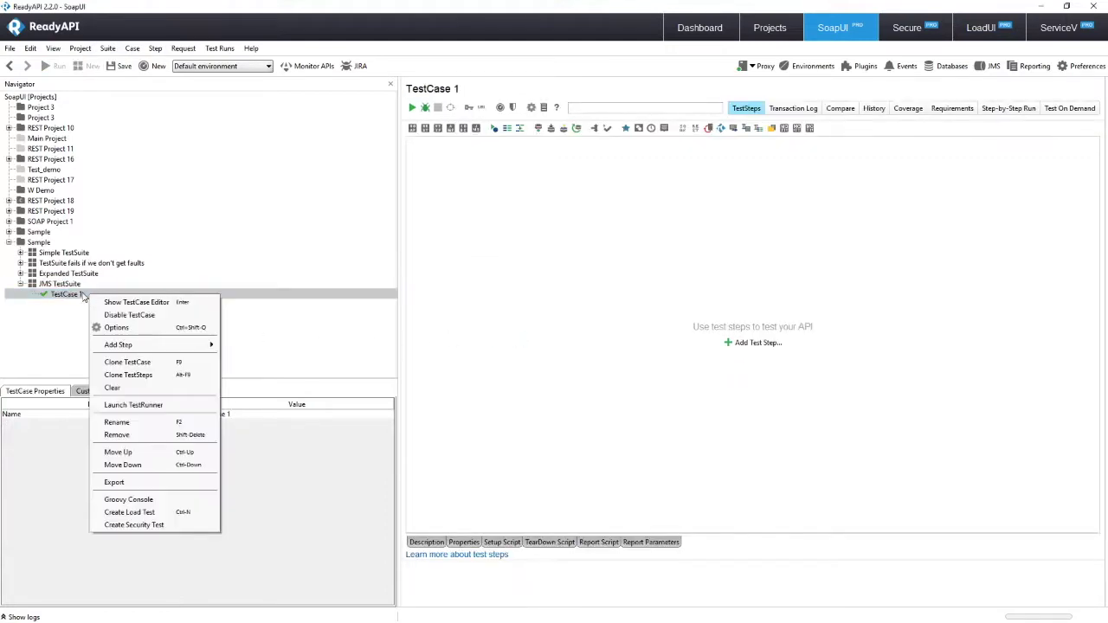
{"action": "mouse_move", "coordinate": [146, 347]}
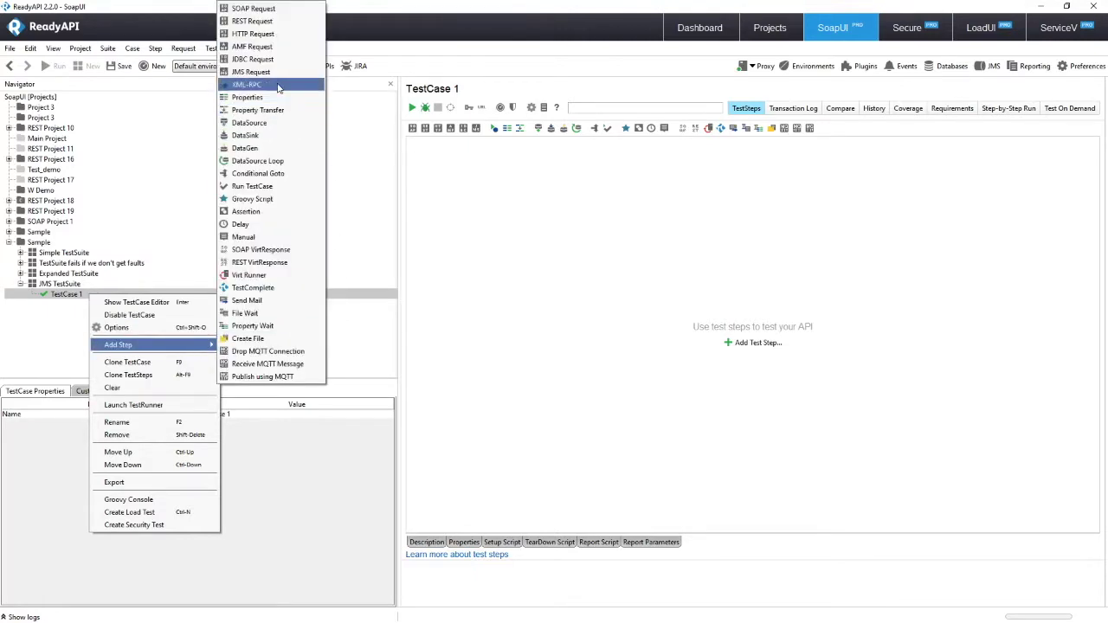
{"action": "left_click", "coordinate": [251, 72]}
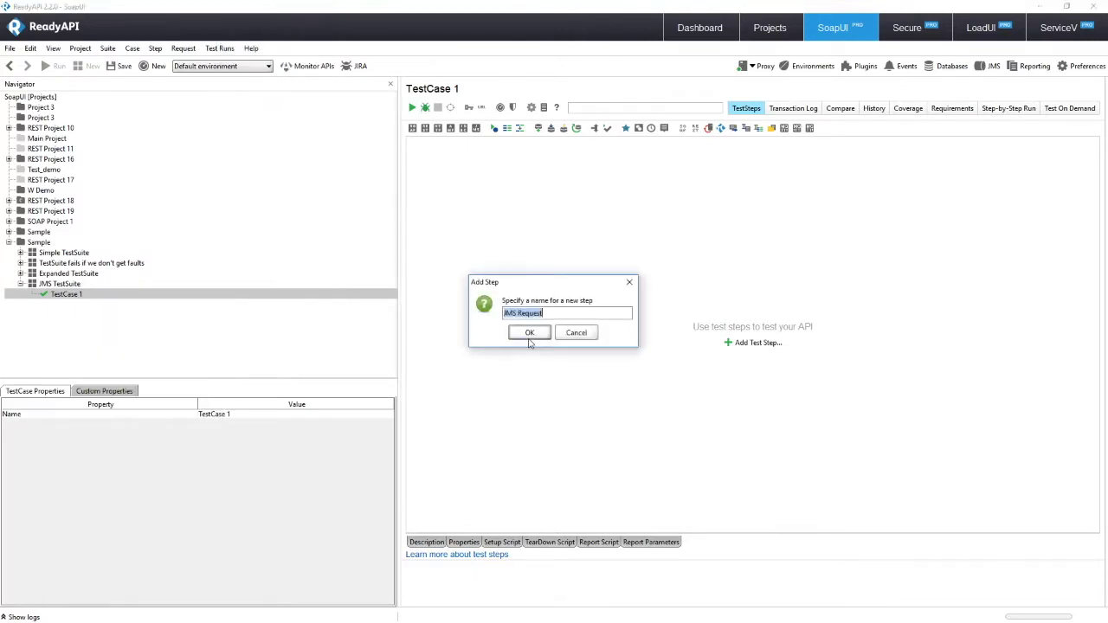
{"action": "left_click", "coordinate": [532, 334]}
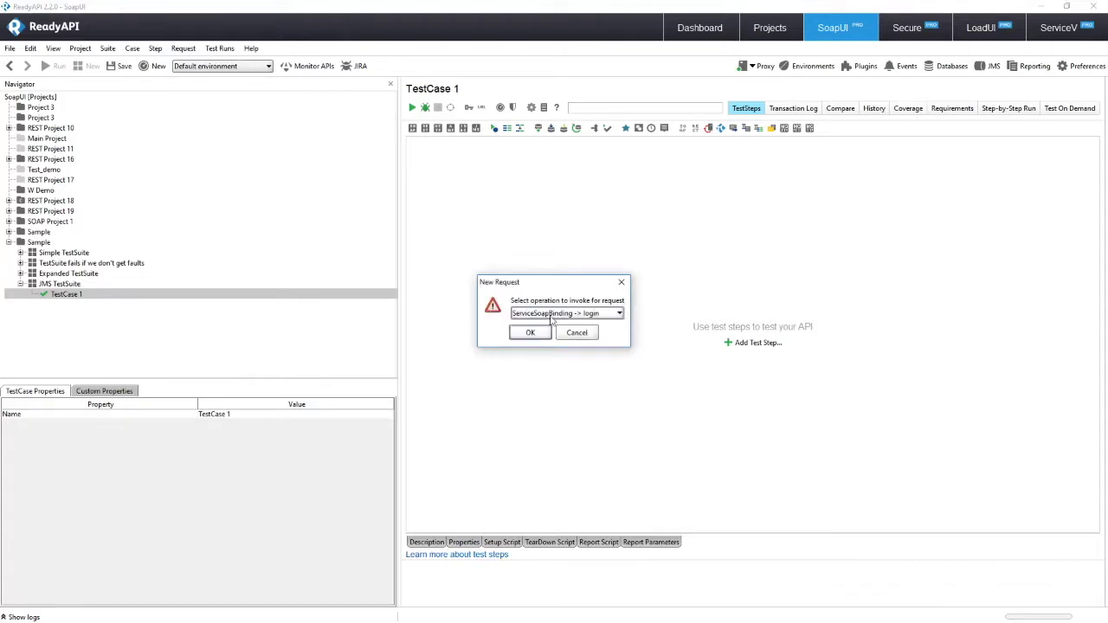
{"action": "left_click", "coordinate": [557, 317]}
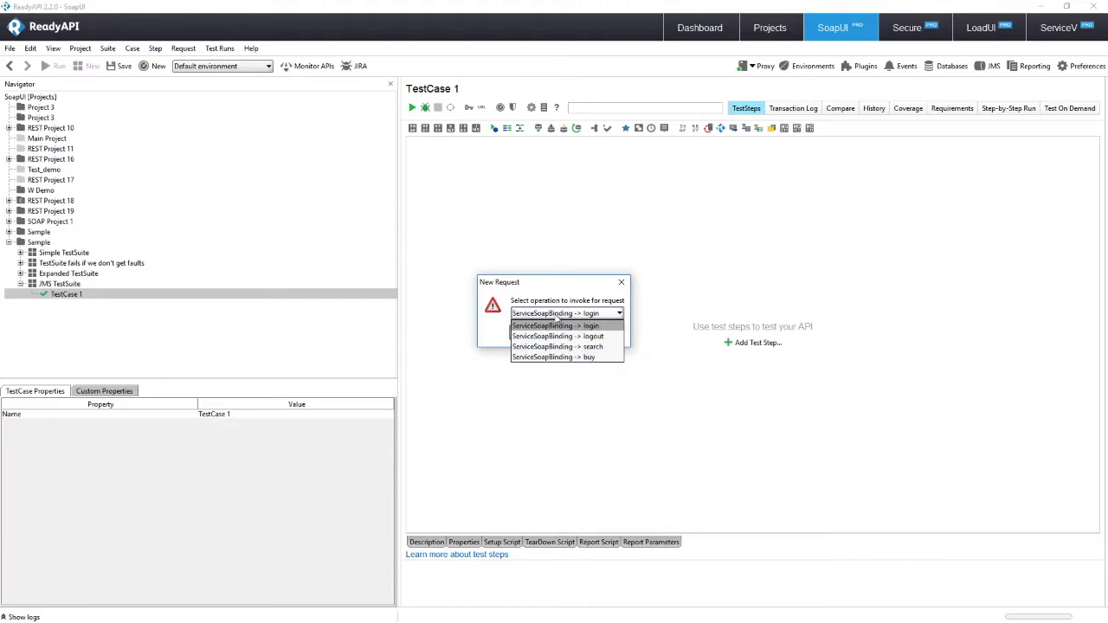
{"action": "left_click", "coordinate": [556, 325]}
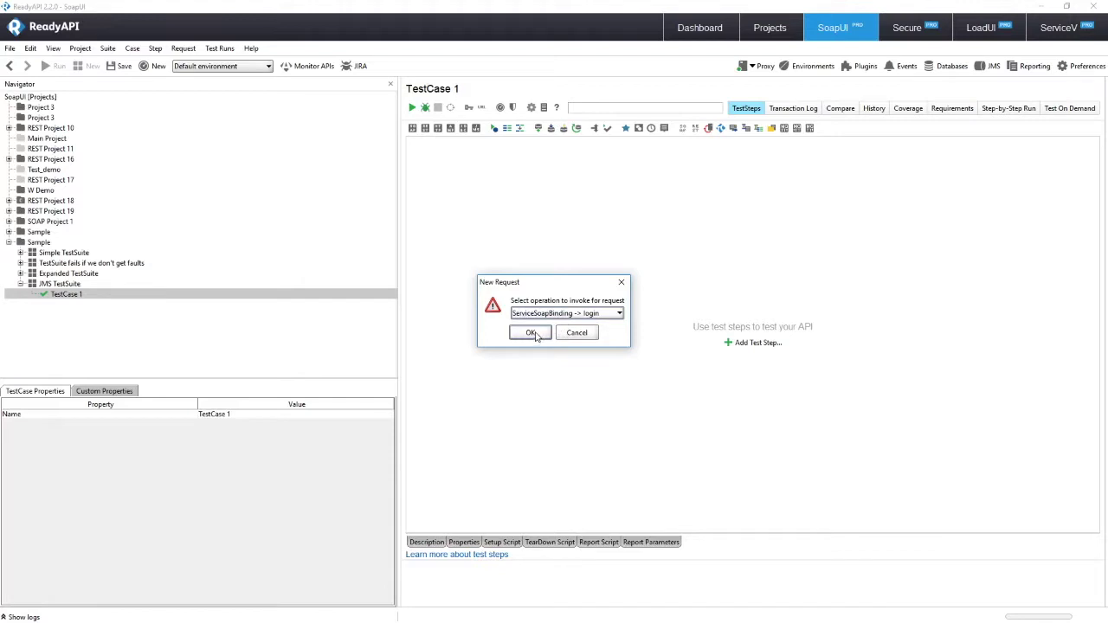
{"action": "left_click", "coordinate": [532, 333]}
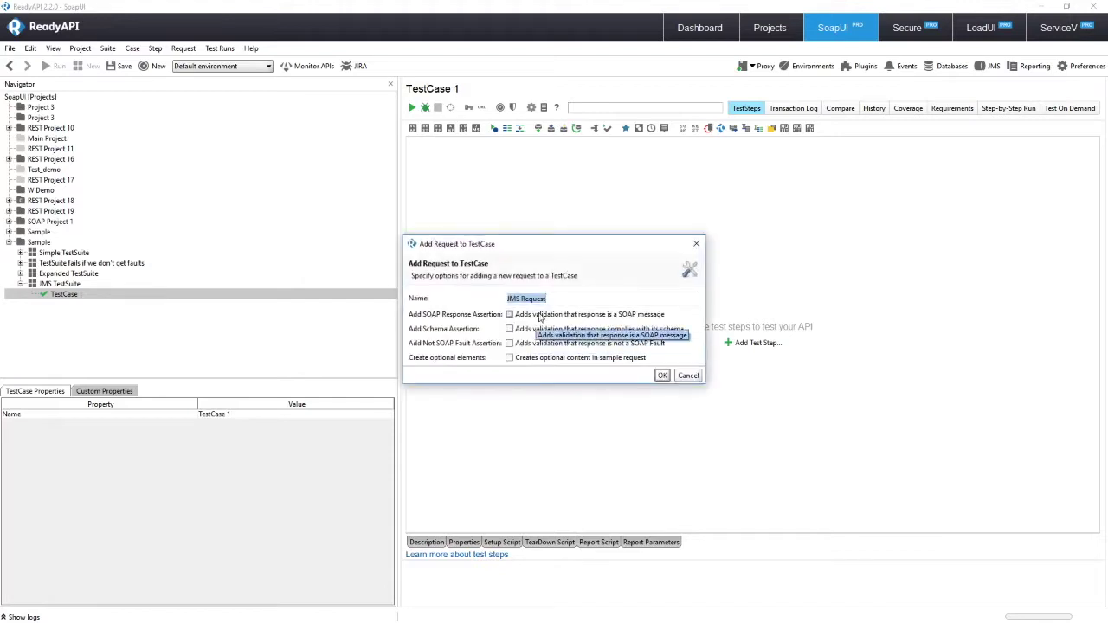
{"action": "left_click_drag", "start_coordinate": [569, 303], "coordinate": [507, 305]}
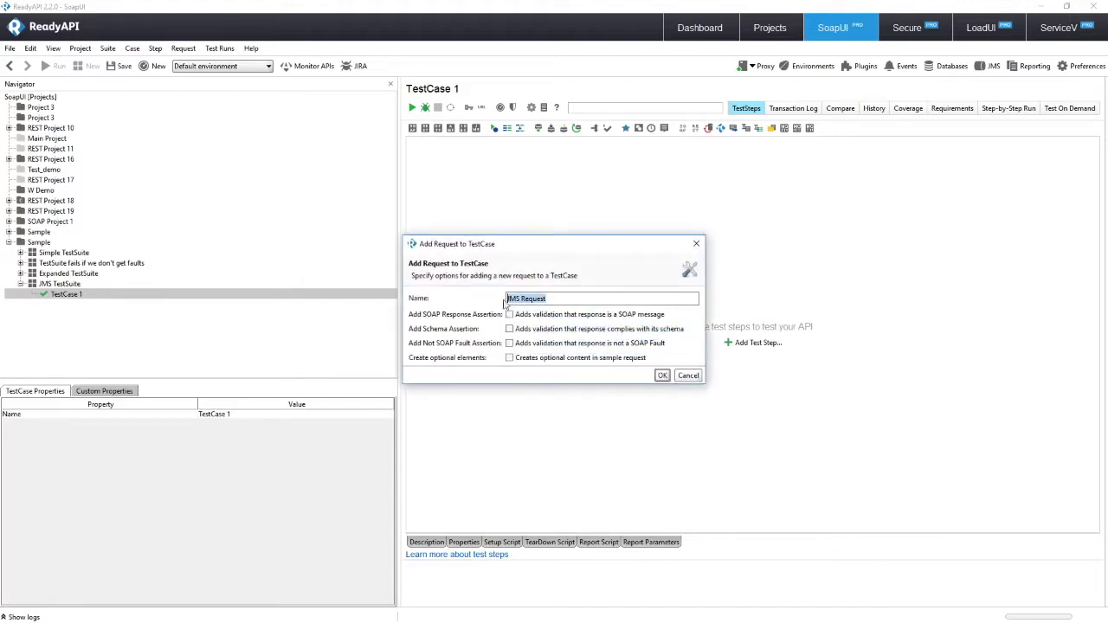
{"action": "left_click", "coordinate": [663, 376]}
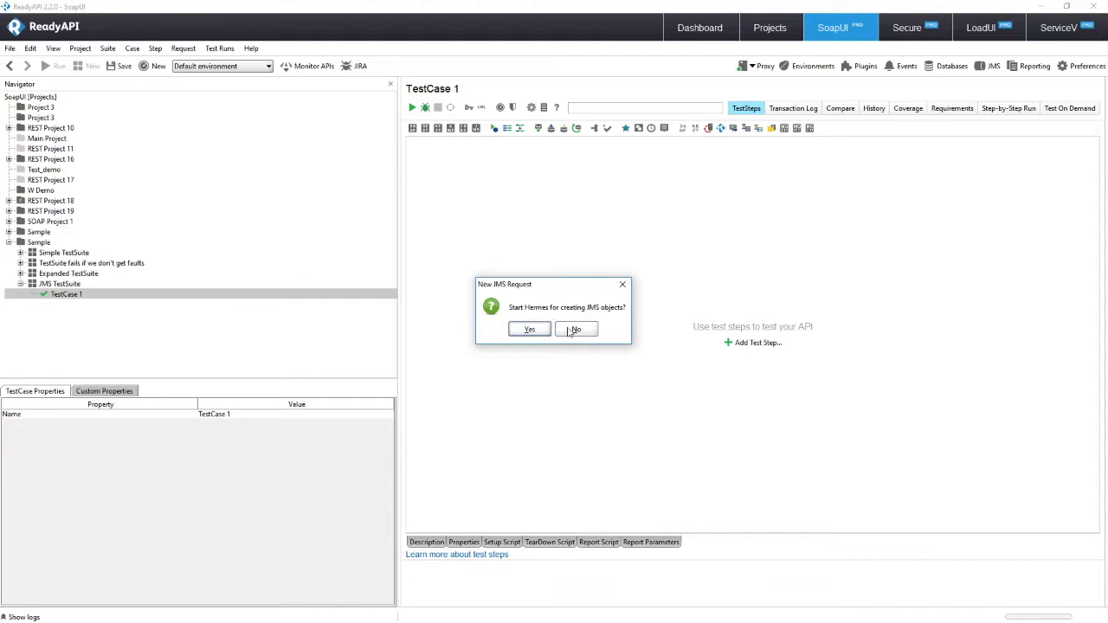
Start HermesJMS for the new request, expand its sessions in a widened pane to check them, and minimize it
{"action": "left_click", "coordinate": [533, 331]}
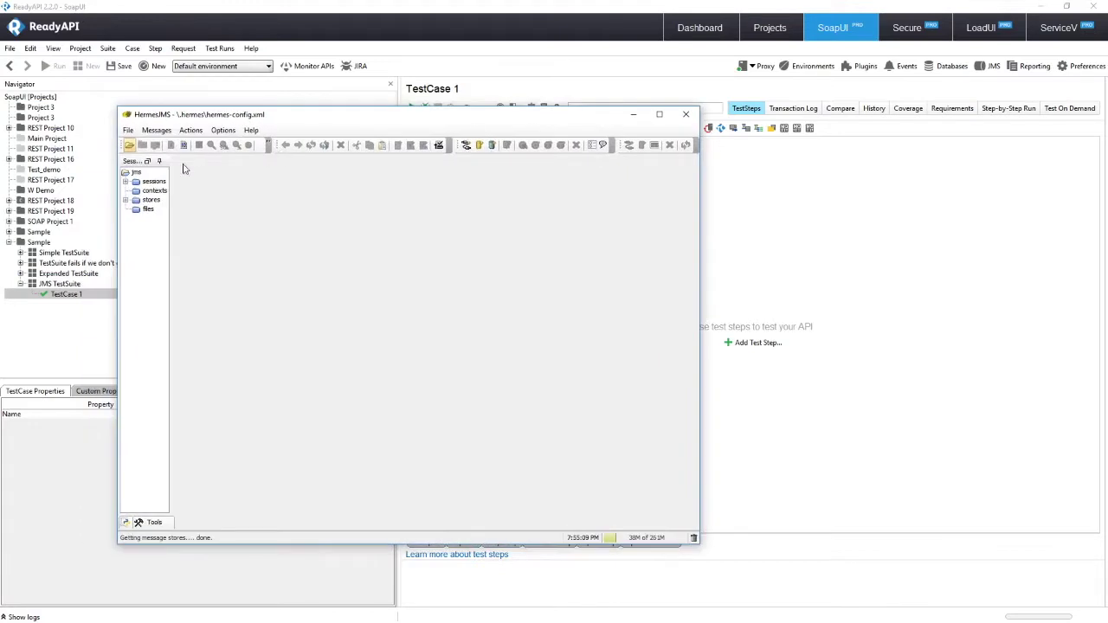
{"action": "left_click", "coordinate": [126, 181]}
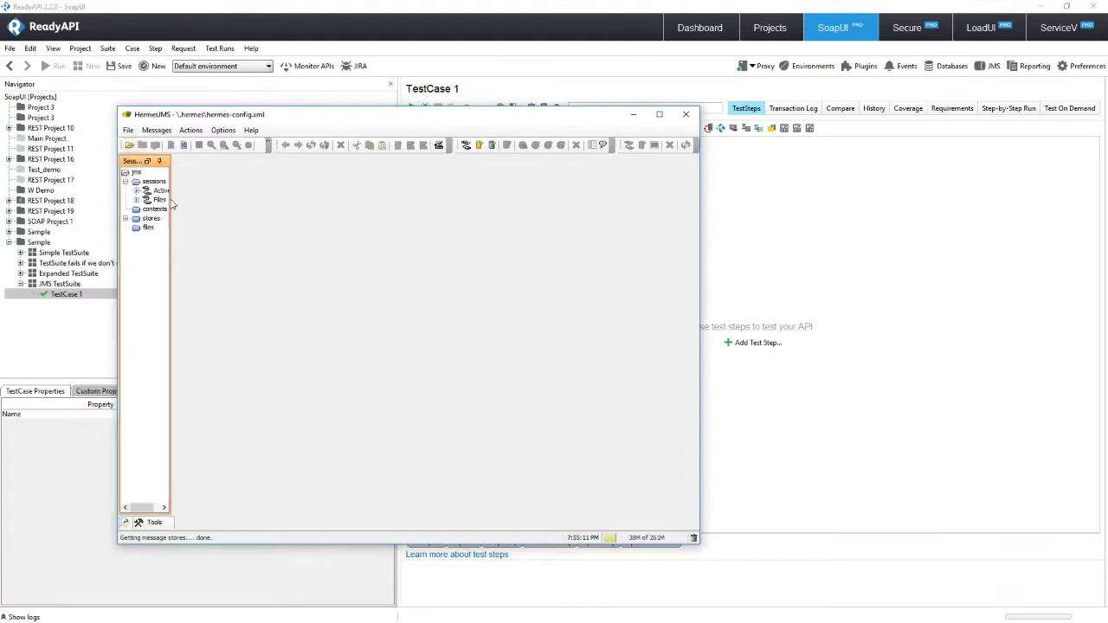
{"action": "left_click_drag", "start_coordinate": [172, 200], "coordinate": [261, 228]}
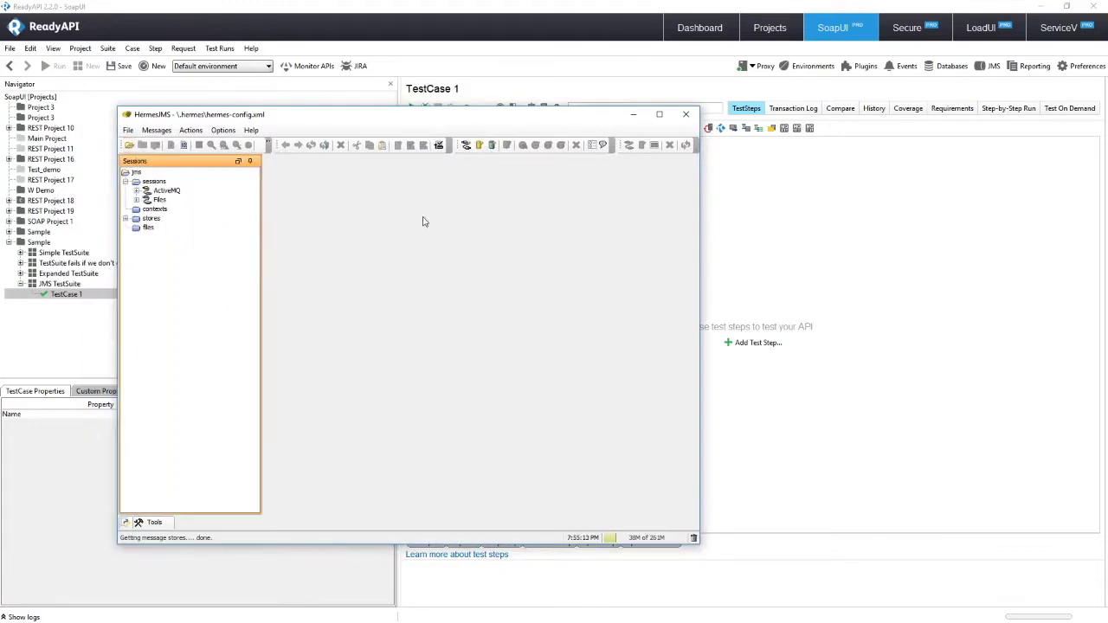
{"action": "left_click", "coordinate": [635, 116]}
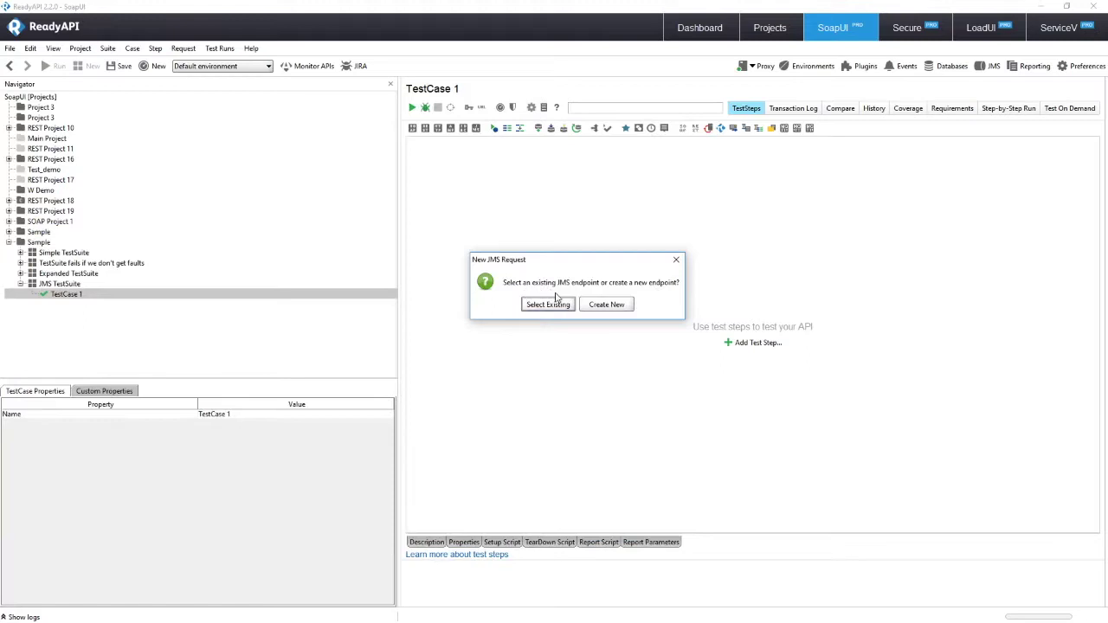
Create a new JMS endpoint based on Hermes and choose C:\.hermes as its Hermes configuration folder
{"action": "left_click", "coordinate": [618, 306]}
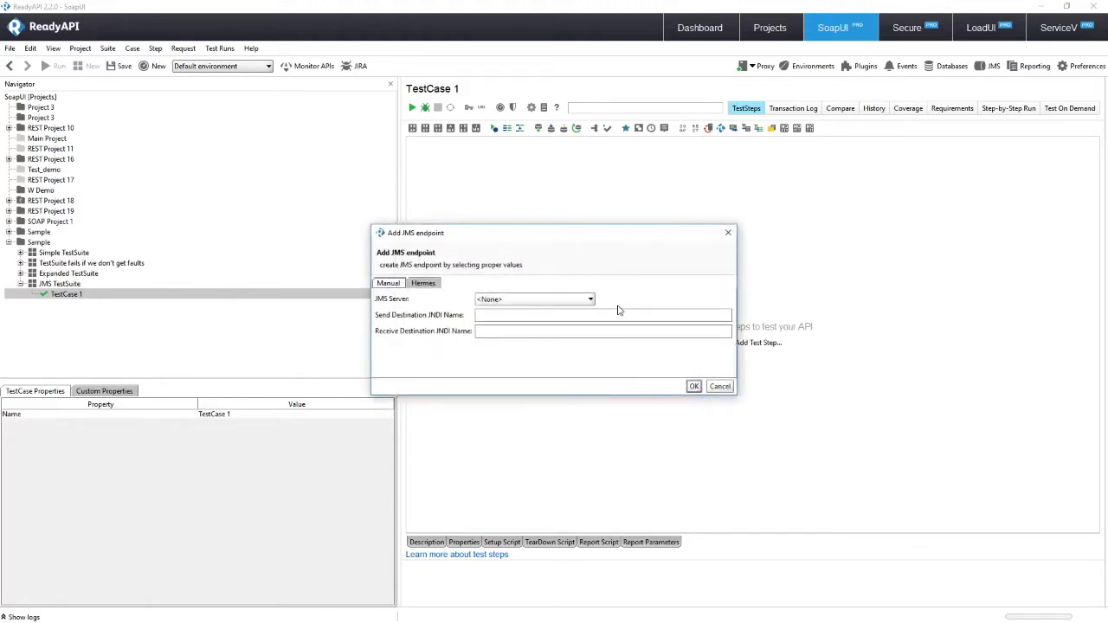
{"action": "left_click", "coordinate": [423, 284]}
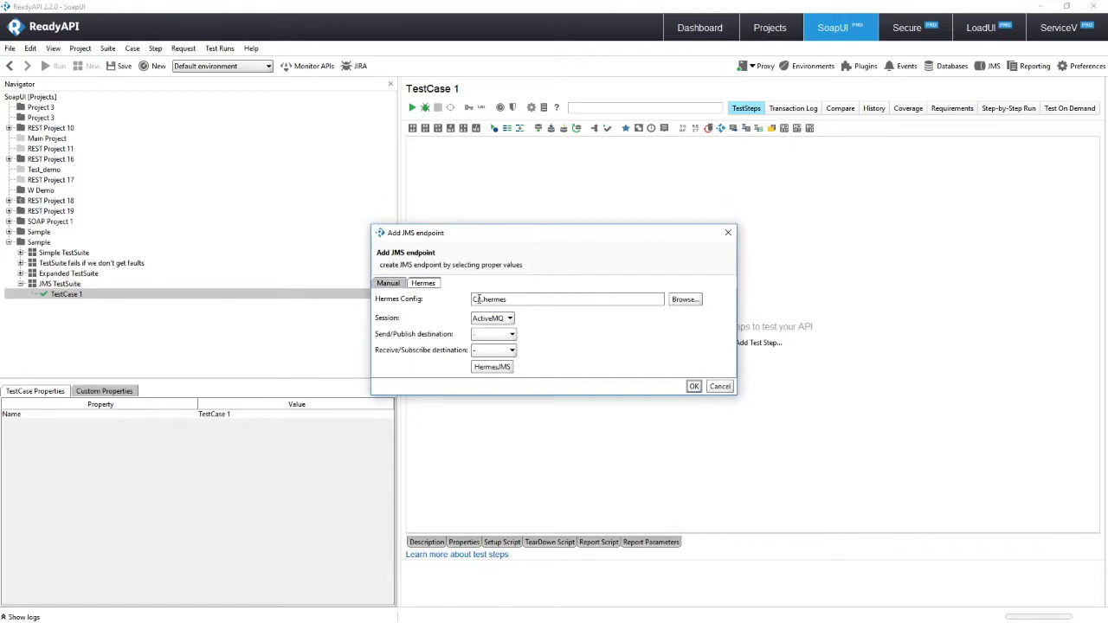
{"action": "left_click_drag", "start_coordinate": [522, 299], "coordinate": [468, 291]}
{"action": "left_click", "coordinate": [686, 301]}
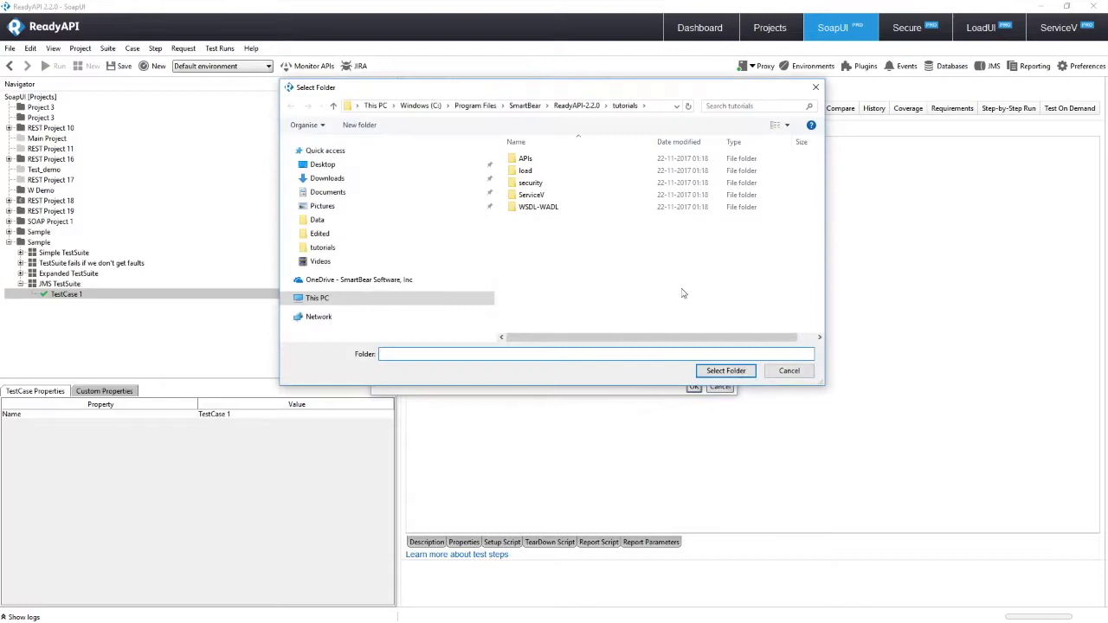
{"action": "left_click", "coordinate": [423, 106]}
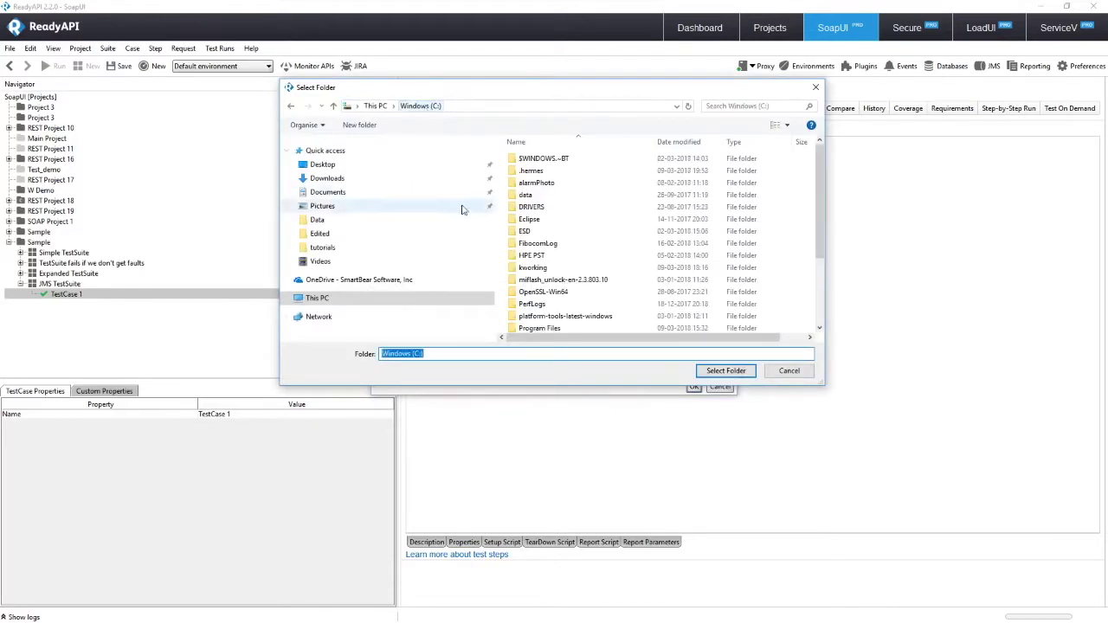
{"action": "left_click", "coordinate": [537, 172]}
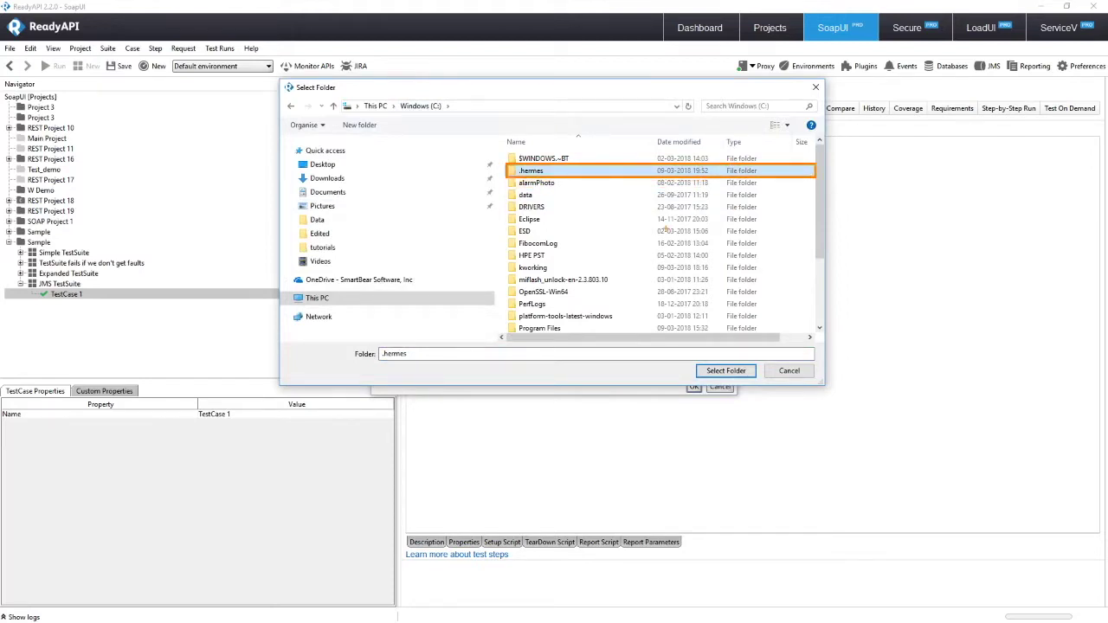
{"action": "double_click", "coordinate": [558, 178]}
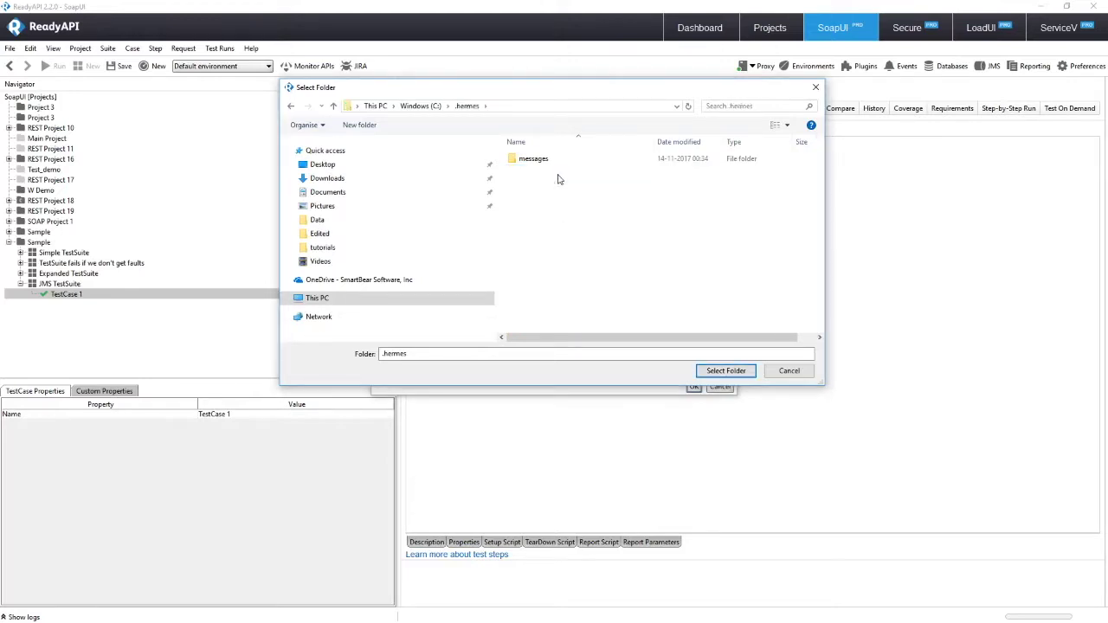
{"action": "left_click", "coordinate": [725, 370]}
Use the ActiveMQ session for the endpoint, with mytest.in as send destination and mytest.out as receive destination, and confirm
{"action": "left_click", "coordinate": [510, 318]}
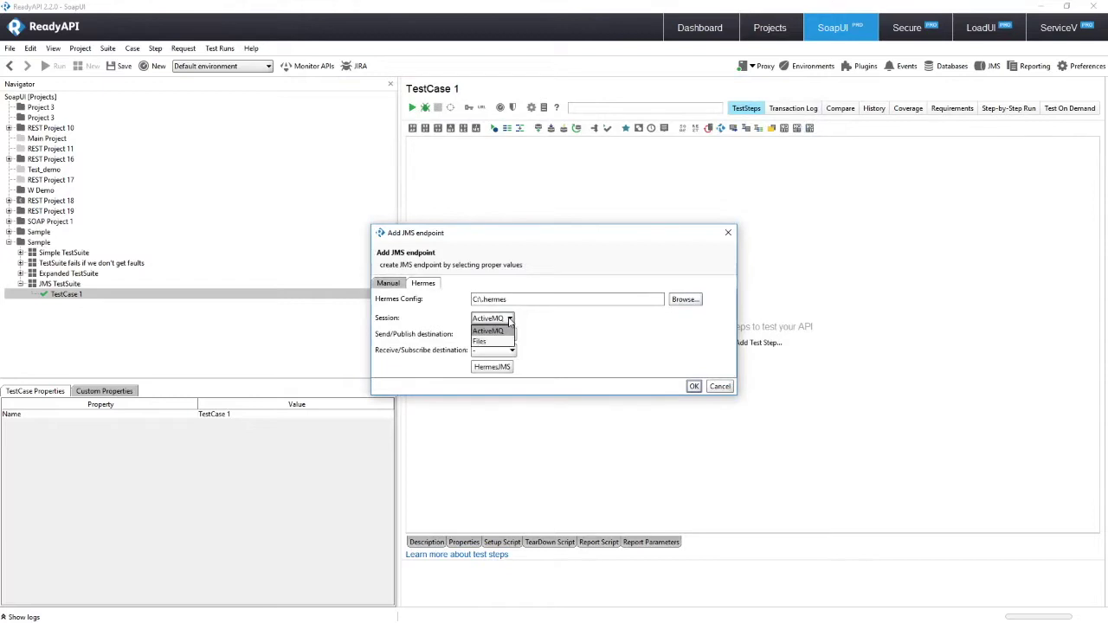
{"action": "left_click", "coordinate": [504, 332]}
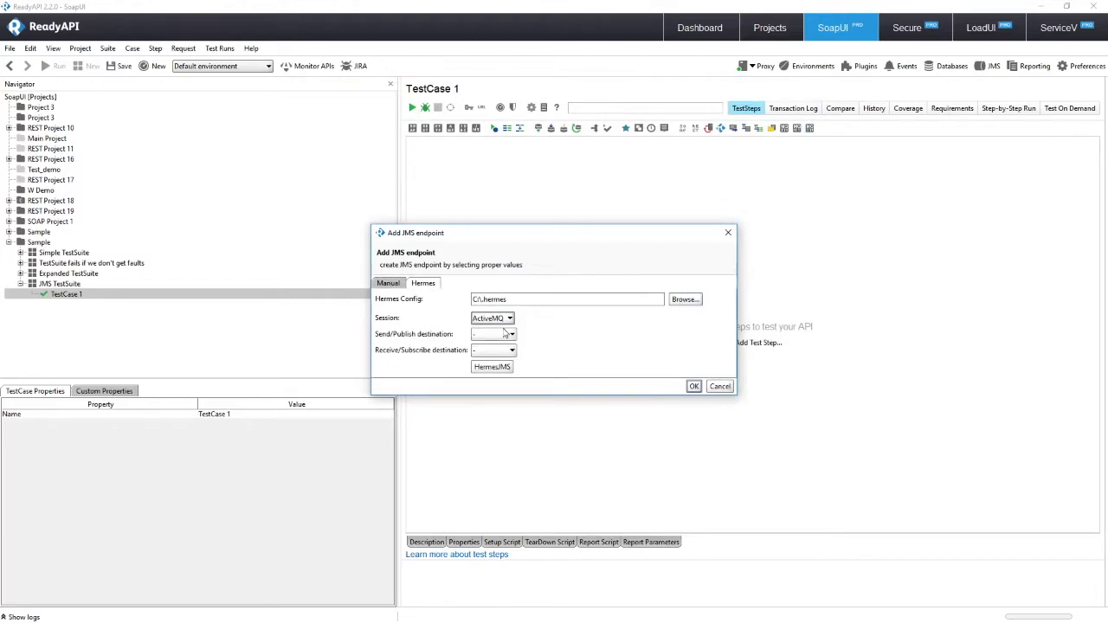
{"action": "left_click", "coordinate": [484, 335]}
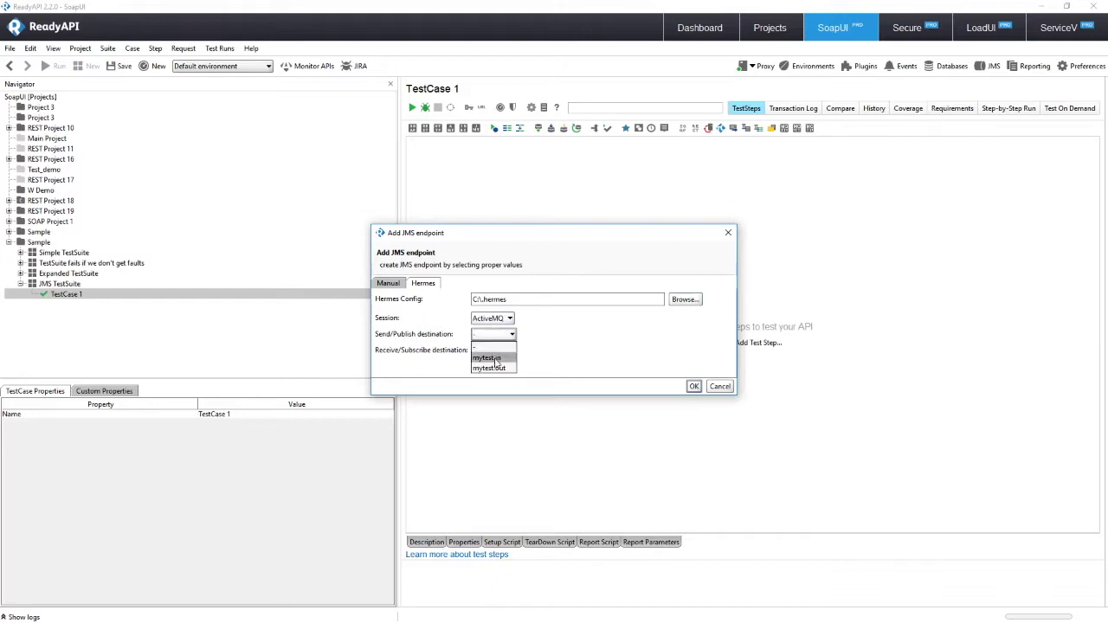
{"action": "left_click", "coordinate": [486, 358]}
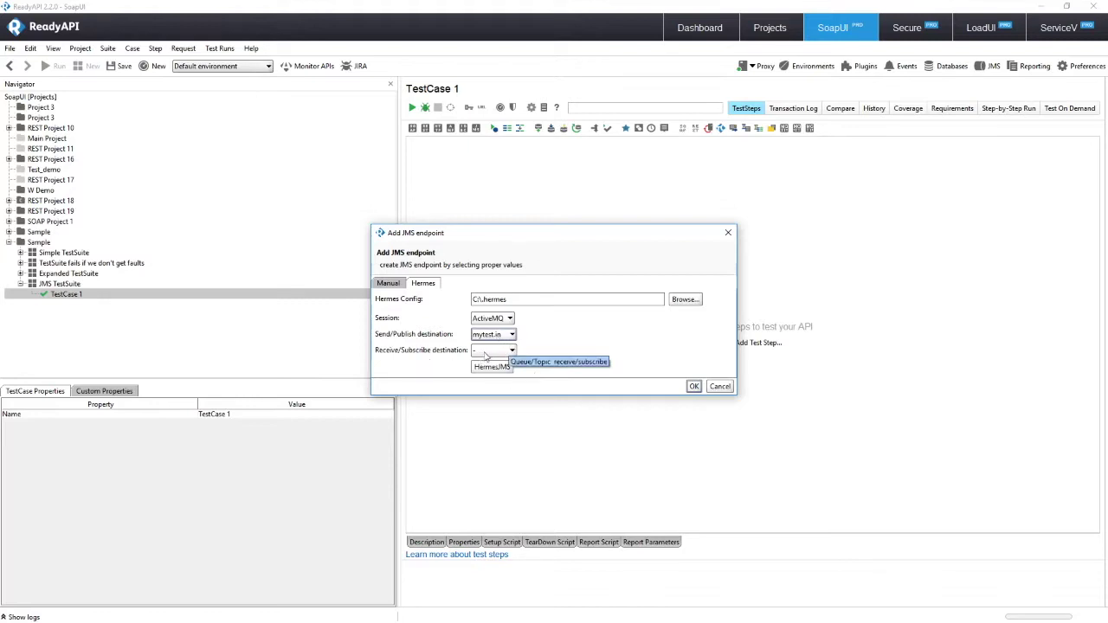
{"action": "left_click", "coordinate": [485, 352]}
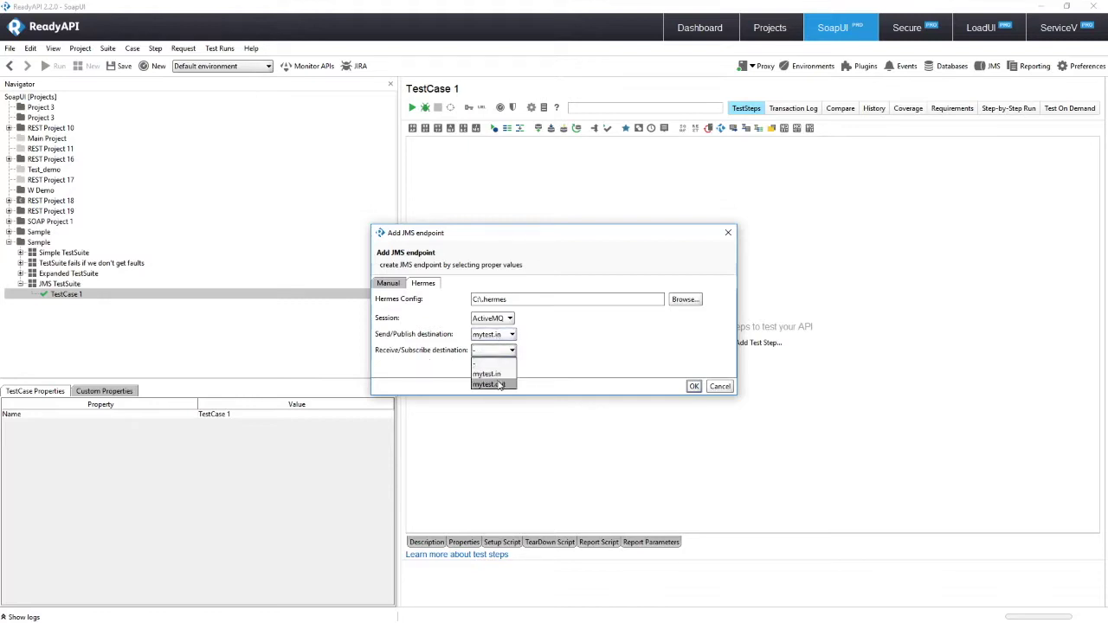
{"action": "left_click", "coordinate": [500, 385]}
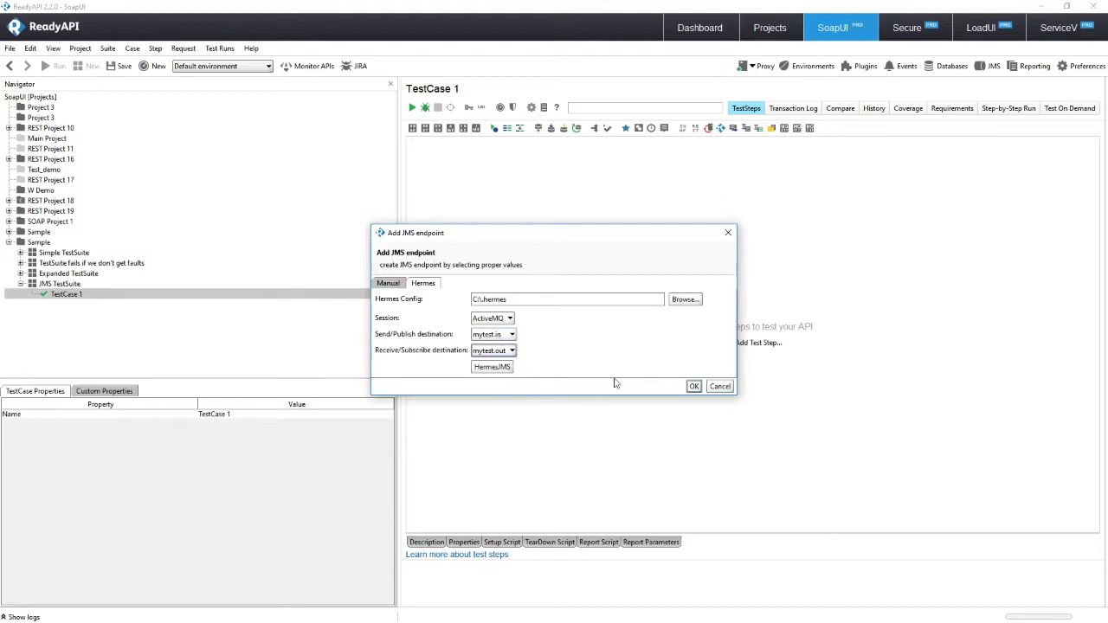
{"action": "left_click", "coordinate": [694, 386]}
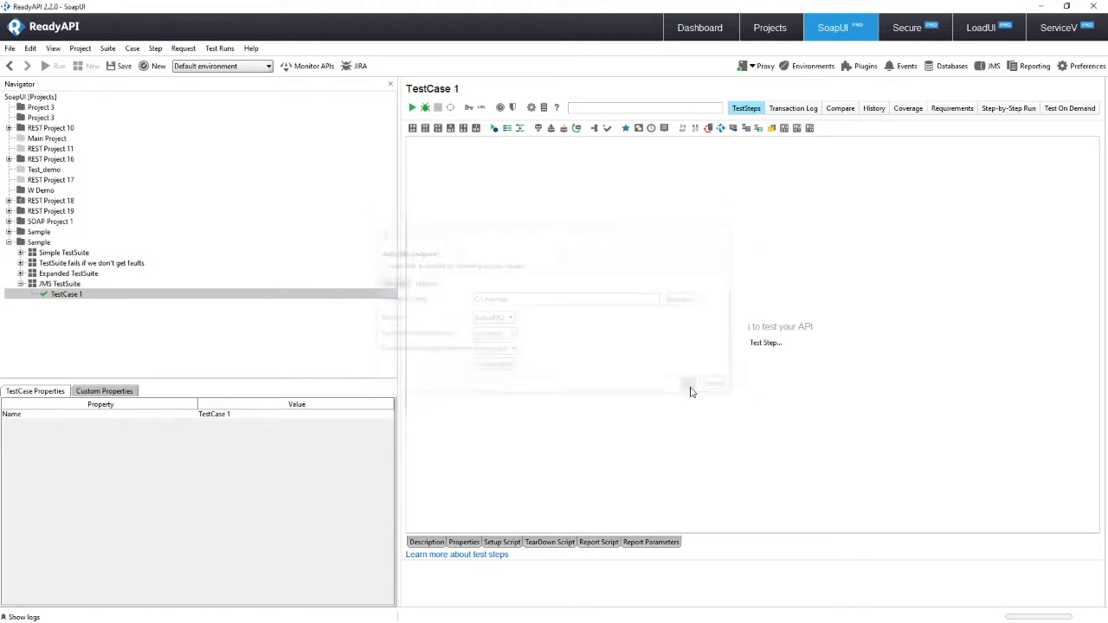
Open the JMS Request step of TestCase 1 and replace its message body with "Hi ! I am from Mytest.In Queue"
{"action": "left_click", "coordinate": [32, 296]}
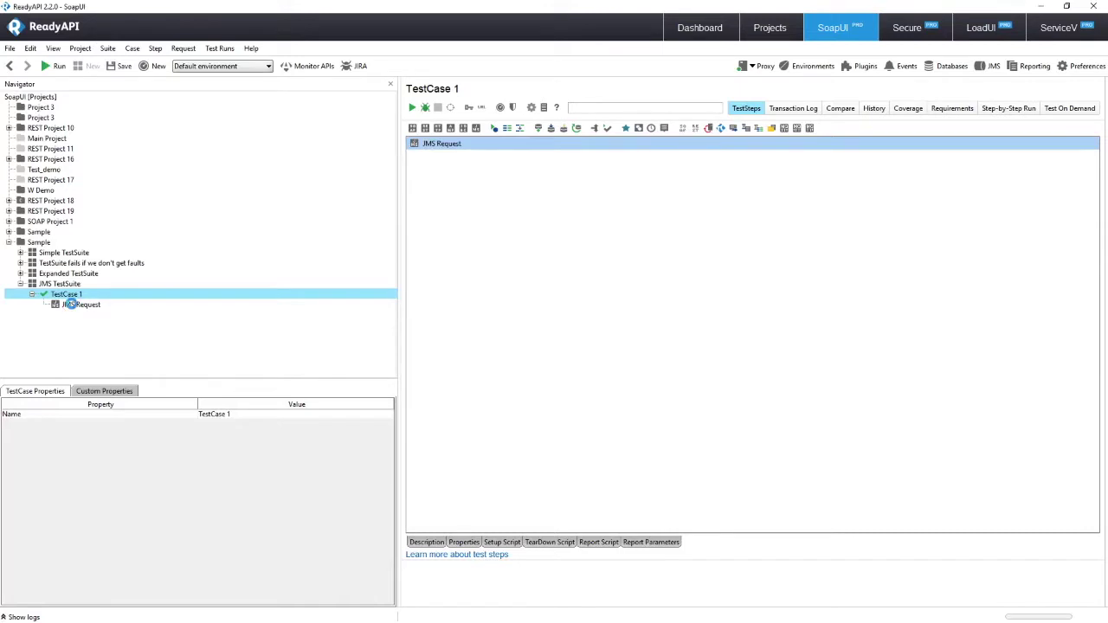
{"action": "double_click", "coordinate": [69, 305]}
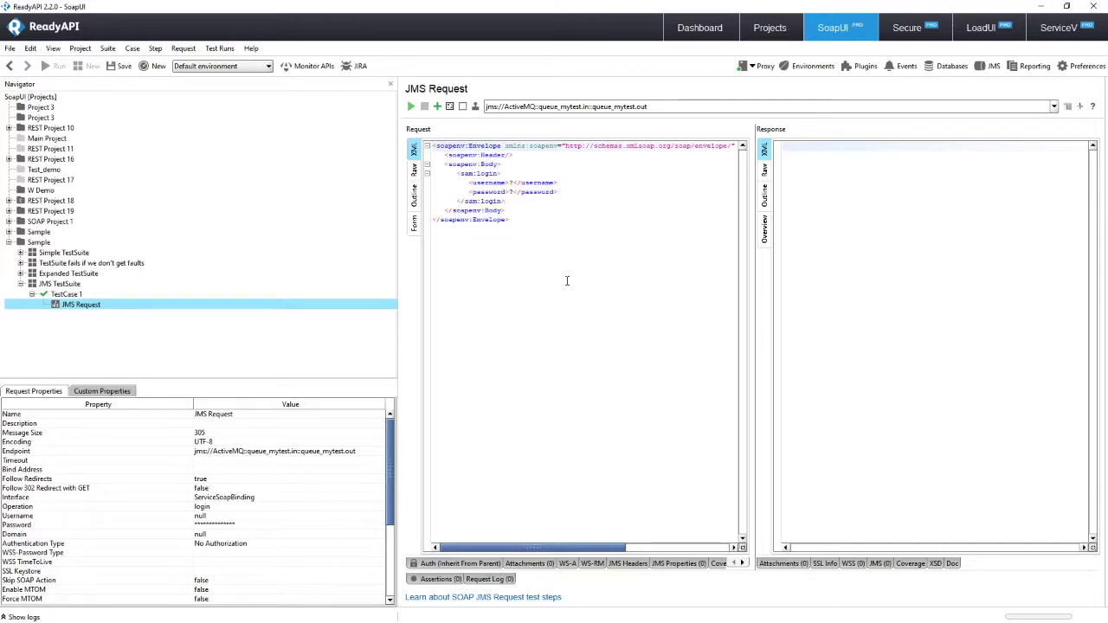
{"action": "left_click_drag", "start_coordinate": [570, 259], "coordinate": [375, 132]}
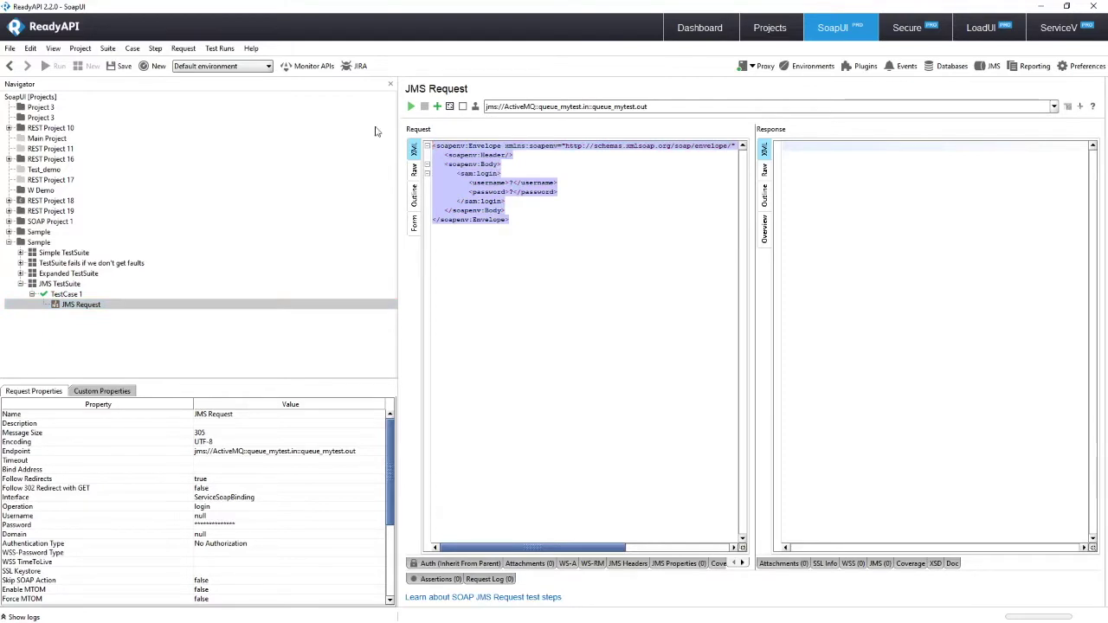
{"action": "key", "text": "Delete"}
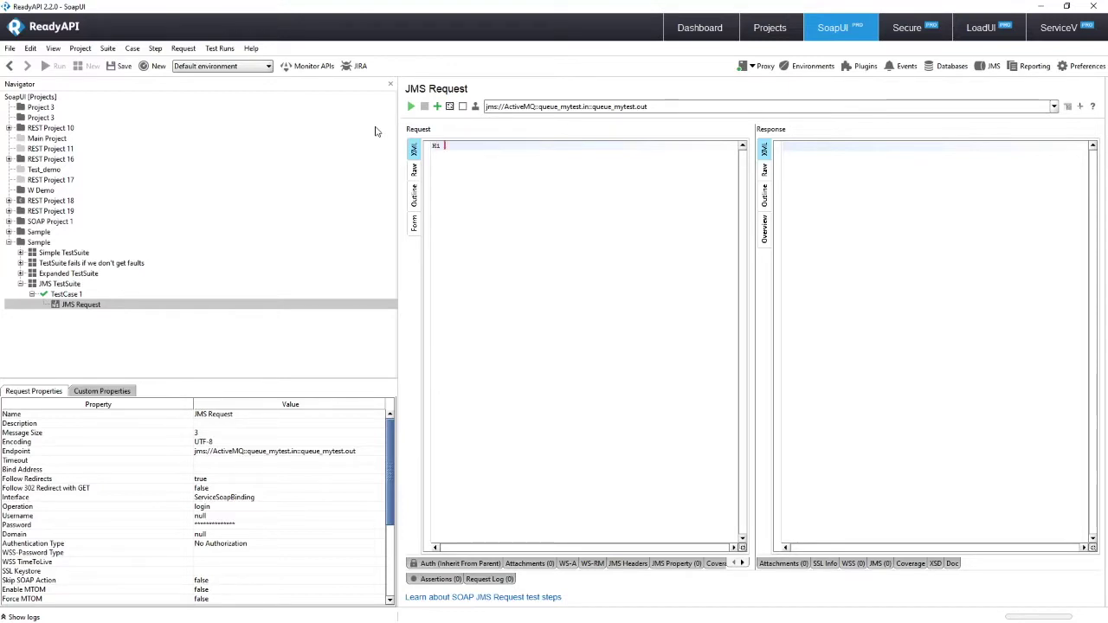
{"action": "type", "text": "! I am from Mytest.In Queue"}
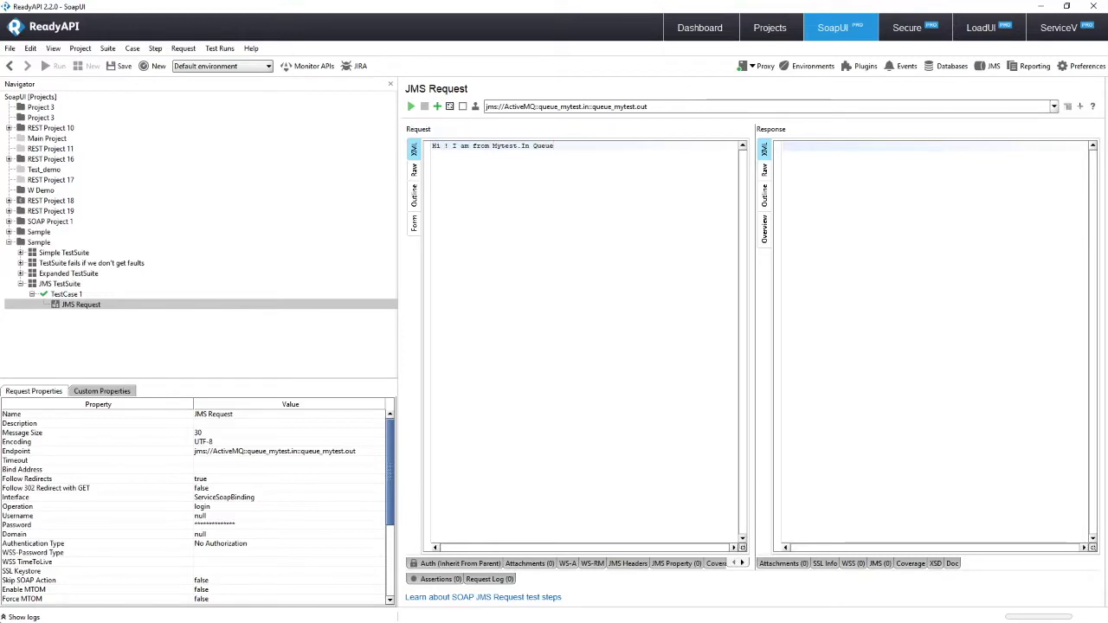
Switch to the ActiveMQ console in the browser and examine the Queues list before sending the request
{"action": "key", "text": "alt+Tab"}
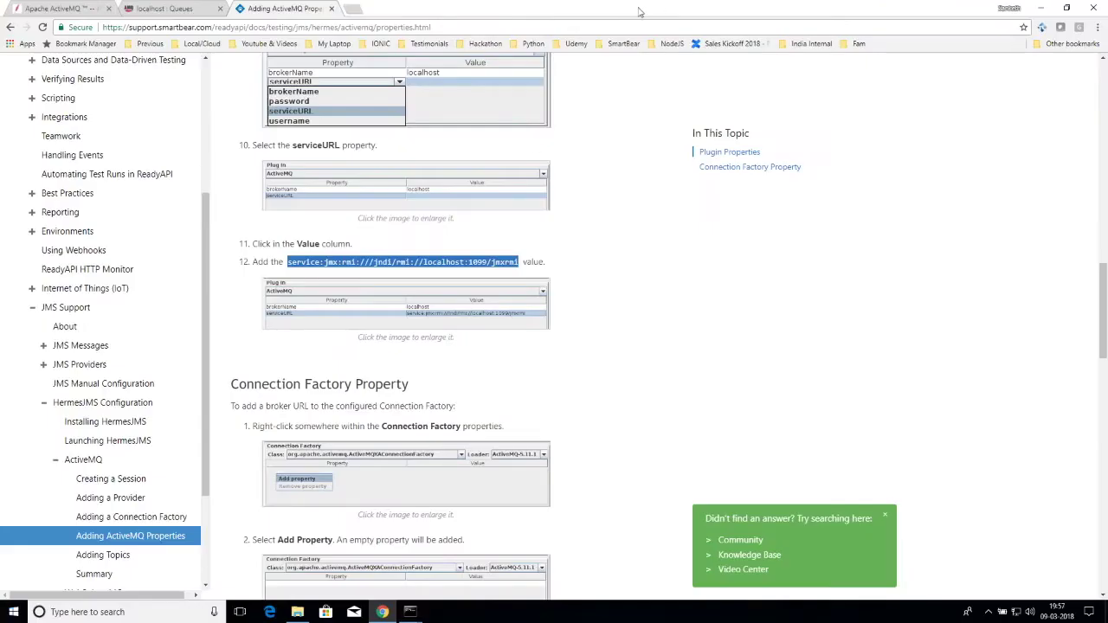
{"action": "left_click", "coordinate": [165, 9]}
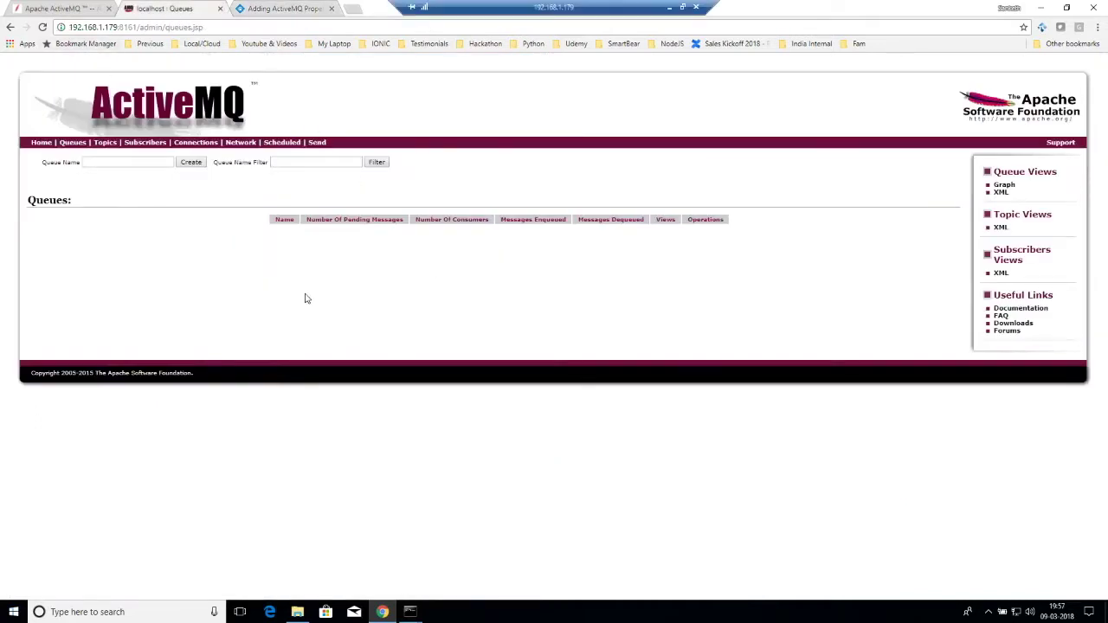
{"action": "mouse_move", "coordinate": [250, 203]}
{"action": "left_mouse_down"}
{"action": "mouse_move", "coordinate": [396, 240]}
{"action": "mouse_move", "coordinate": [343, 257]}
{"action": "mouse_move", "coordinate": [206, 182]}
{"action": "left_mouse_up"}
{"action": "mouse_move", "coordinate": [261, 210]}
{"action": "left_mouse_down"}
{"action": "mouse_move", "coordinate": [272, 262]}
{"action": "mouse_move", "coordinate": [755, 286]}
{"action": "left_mouse_up"}
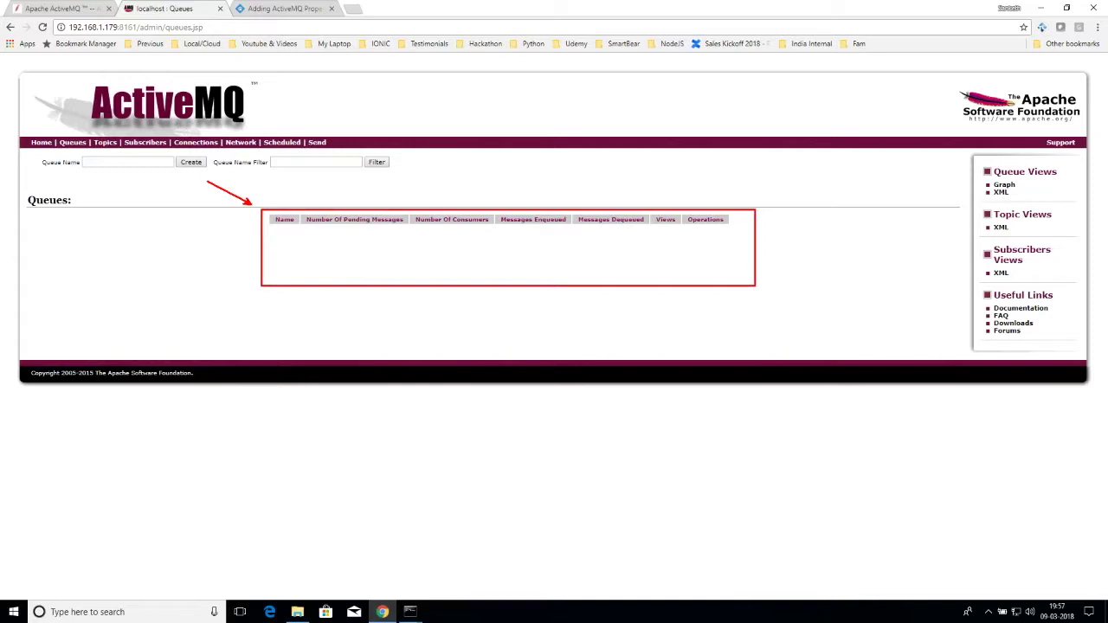
{"action": "key", "text": "Escape"}
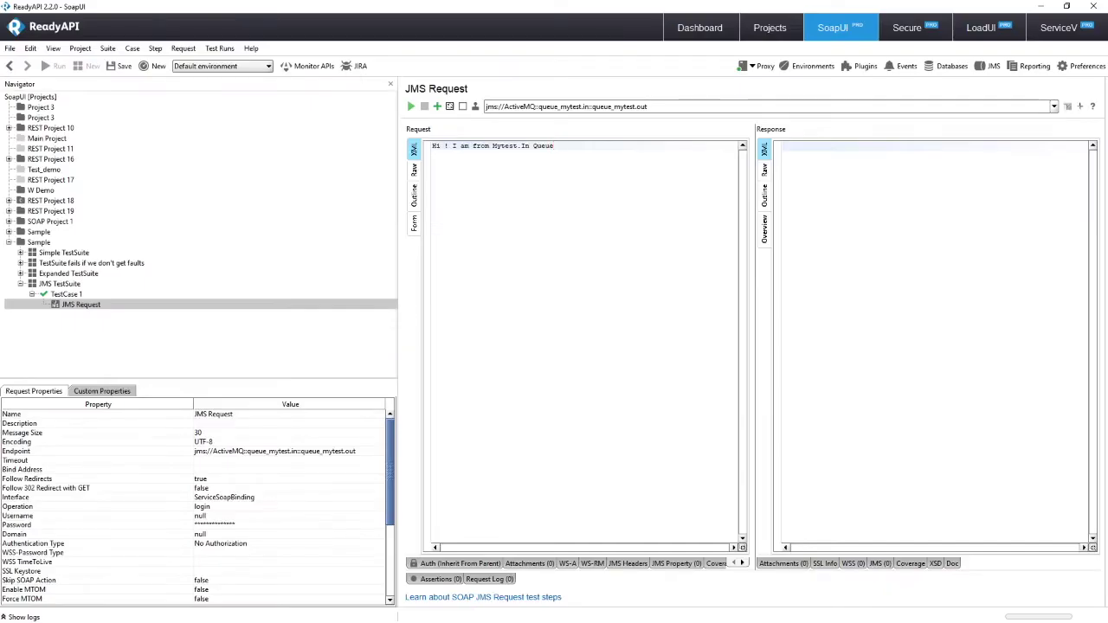
Run the JMS request in ReadyAPI without recreating the default message, and refresh the ActiveMQ Queues page in the browser to check the message counts
{"action": "left_click", "coordinate": [411, 107]}
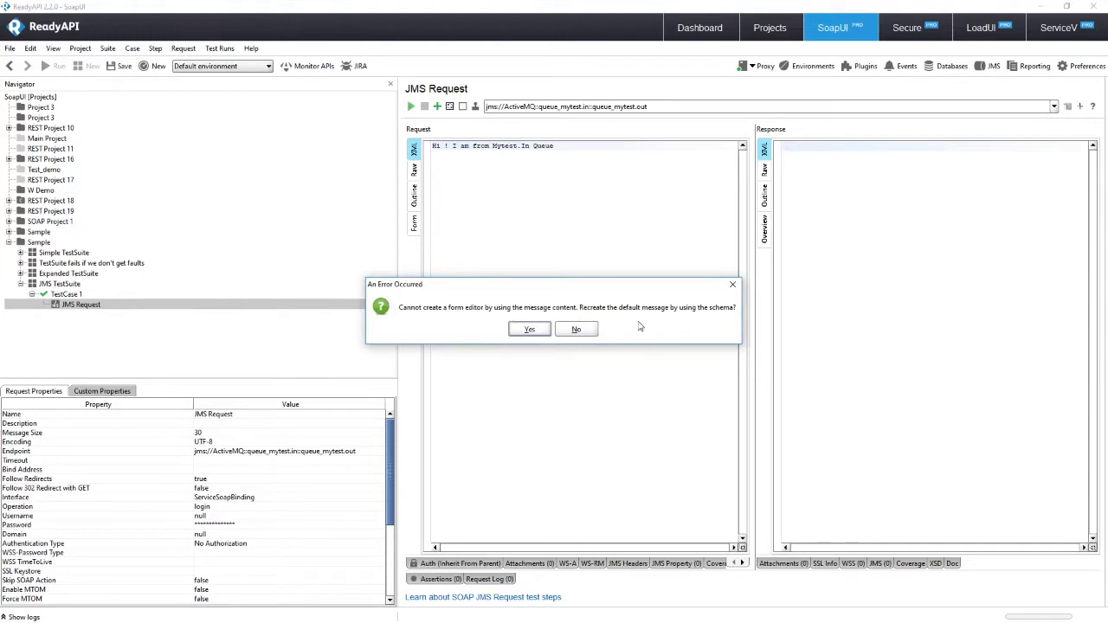
{"action": "left_click", "coordinate": [577, 330]}
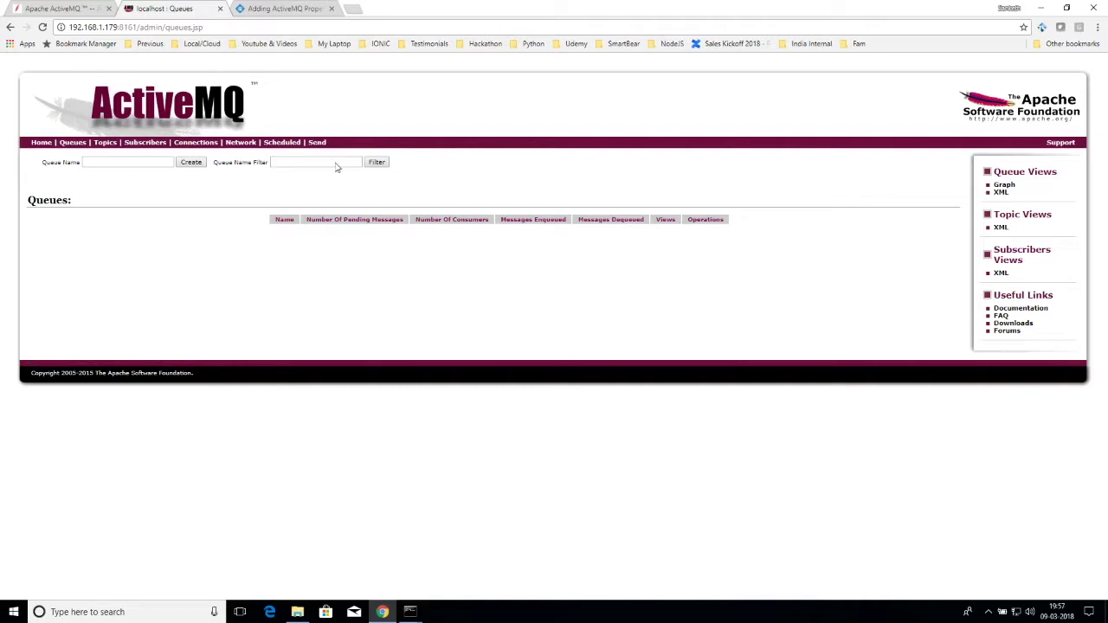
{"action": "left_click", "coordinate": [43, 26]}
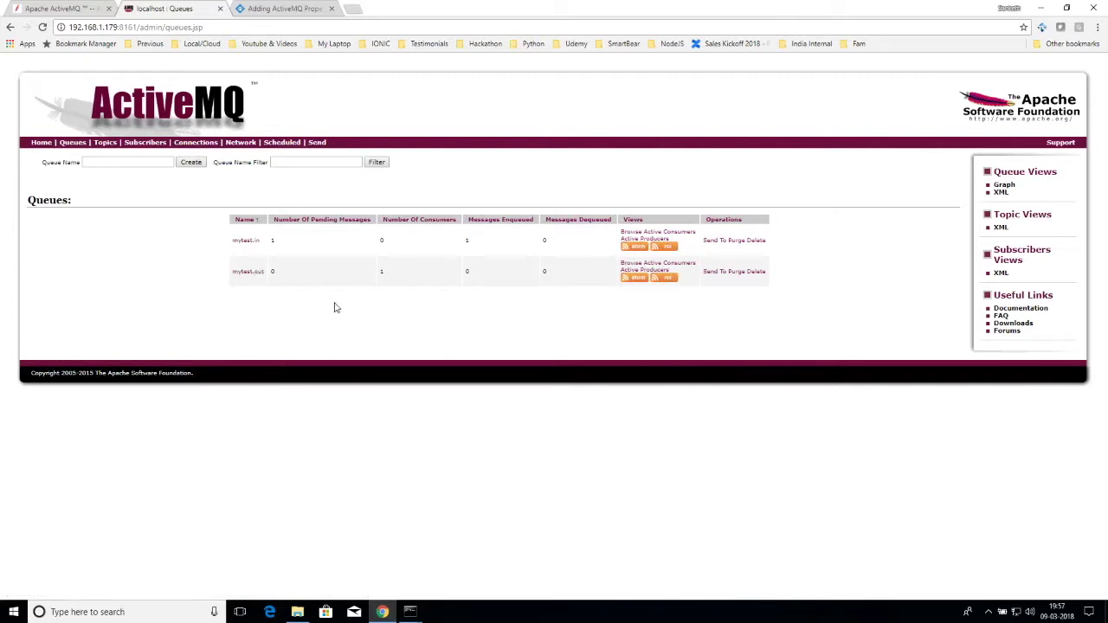
{"action": "left_click_drag", "start_coordinate": [299, 169], "coordinate": [281, 226]}
{"action": "left_click_drag", "start_coordinate": [501, 226], "coordinate": [509, 154]}
{"action": "key", "text": "Escape"}
Check the active consumers of the mytest.in queue, browse its messages and open the details of the pending message
{"action": "left_click", "coordinate": [629, 237]}
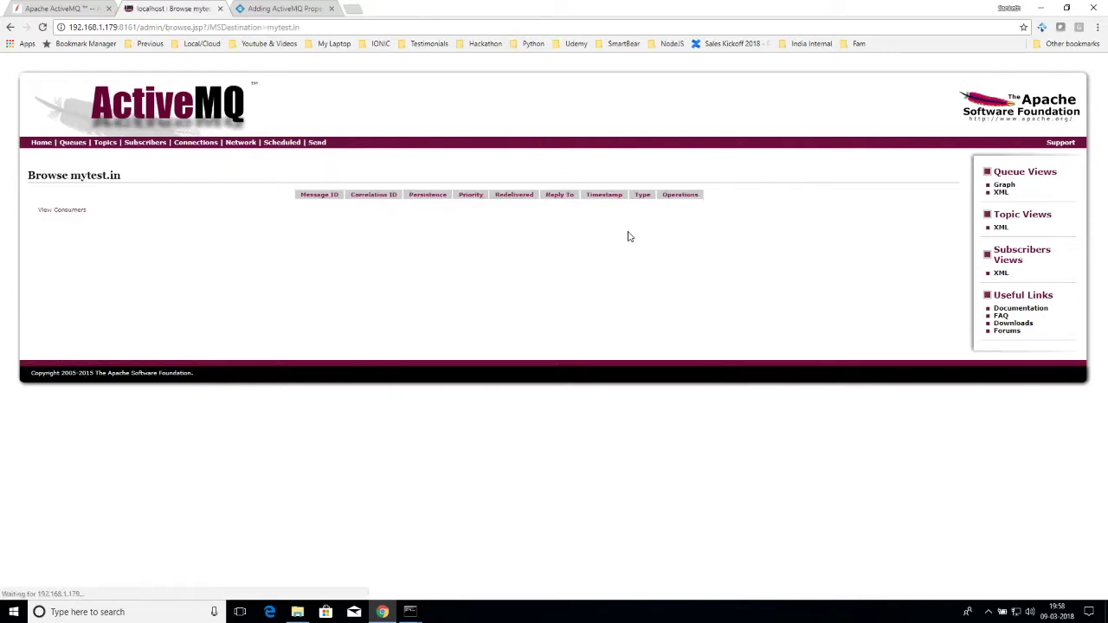
{"action": "left_click", "coordinate": [74, 210]}
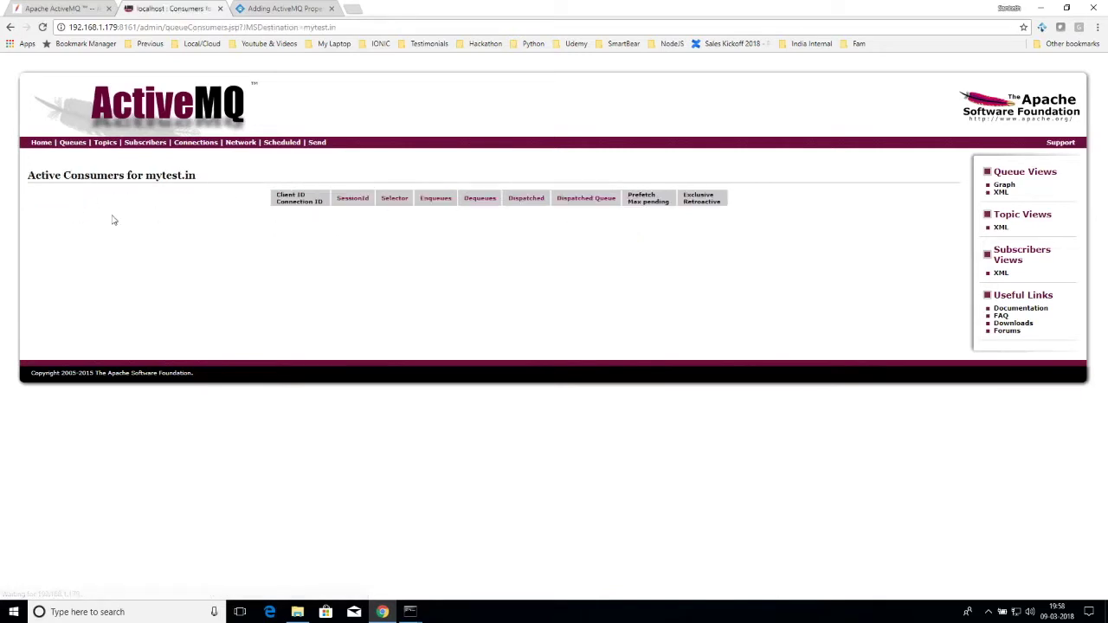
{"action": "left_click", "coordinate": [73, 143]}
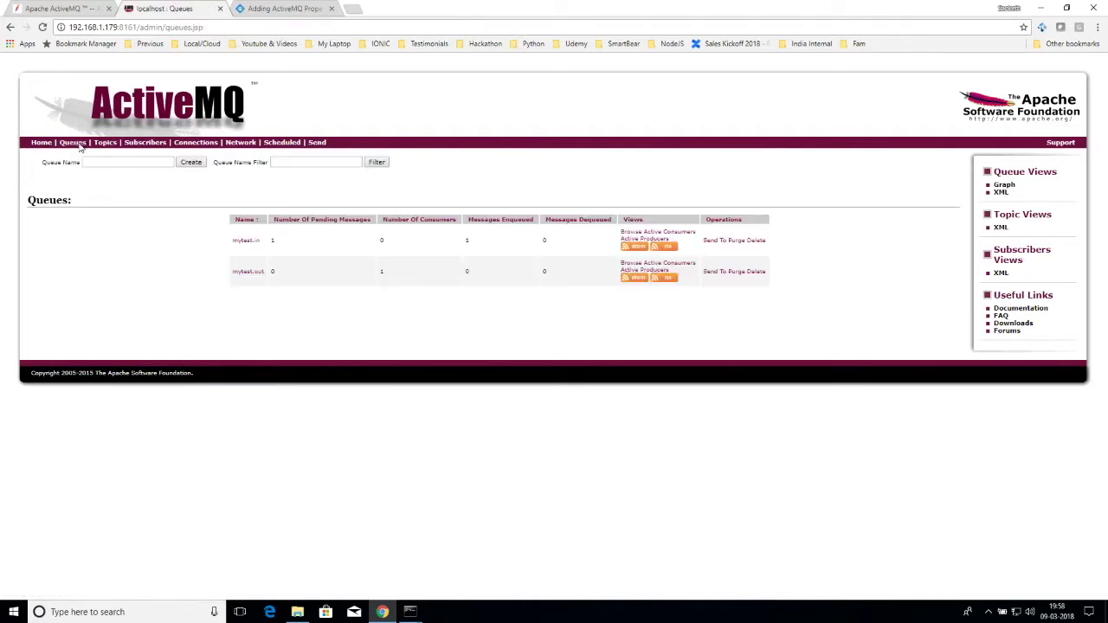
{"action": "left_click", "coordinate": [632, 232]}
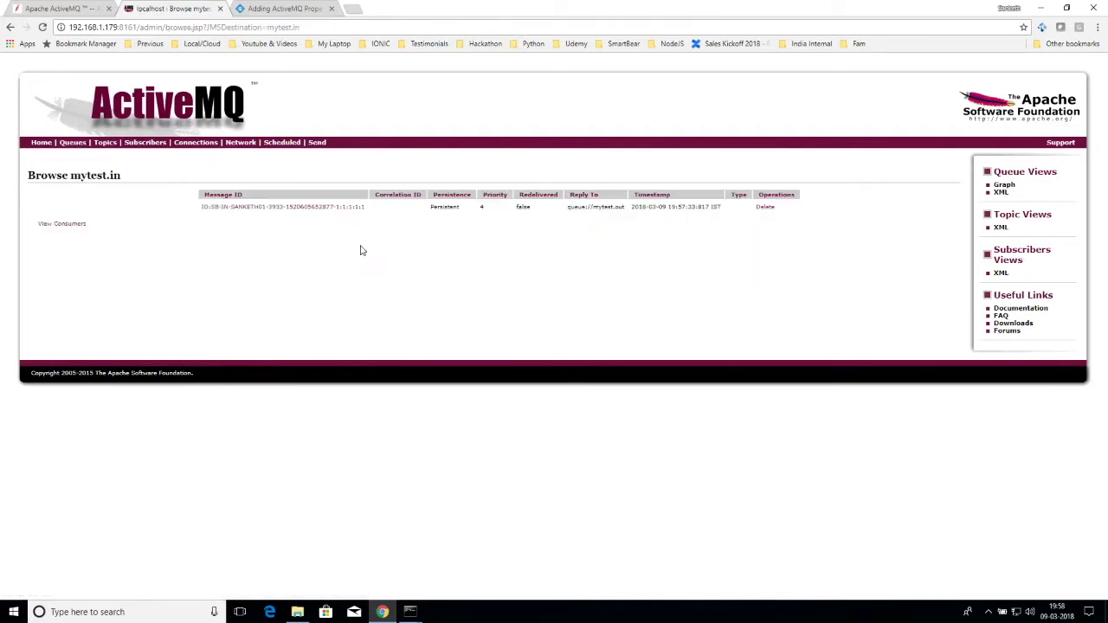
{"action": "left_click", "coordinate": [301, 208]}
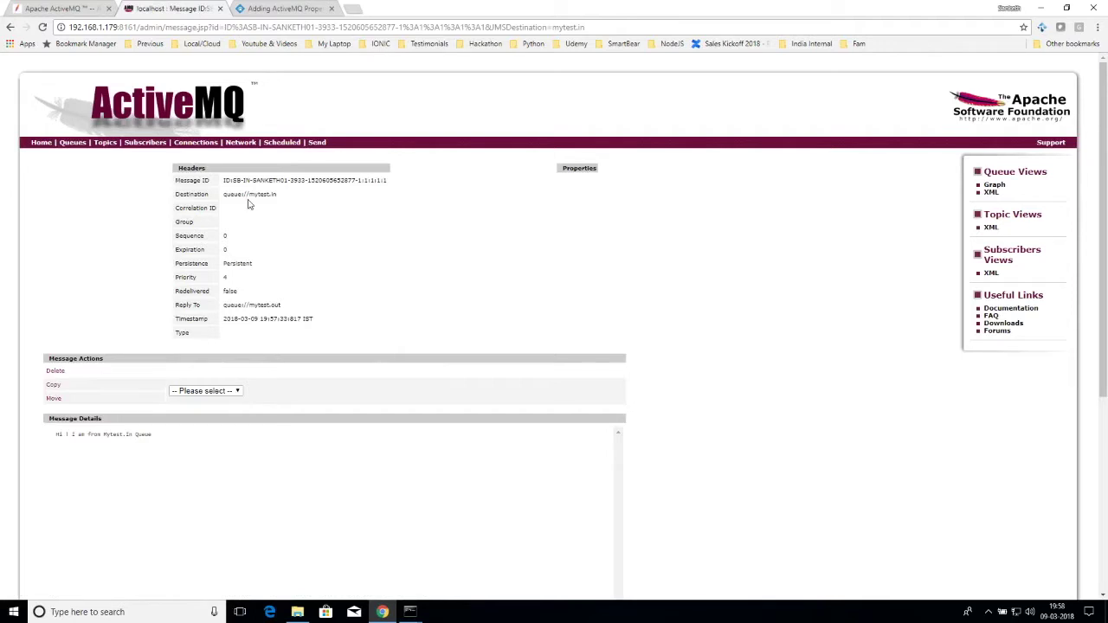
Move the message to the mytest.out queue, confirm, and check the pending messages in the Queues list
{"action": "left_click", "coordinate": [206, 391]}
{"action": "left_click", "coordinate": [208, 413]}
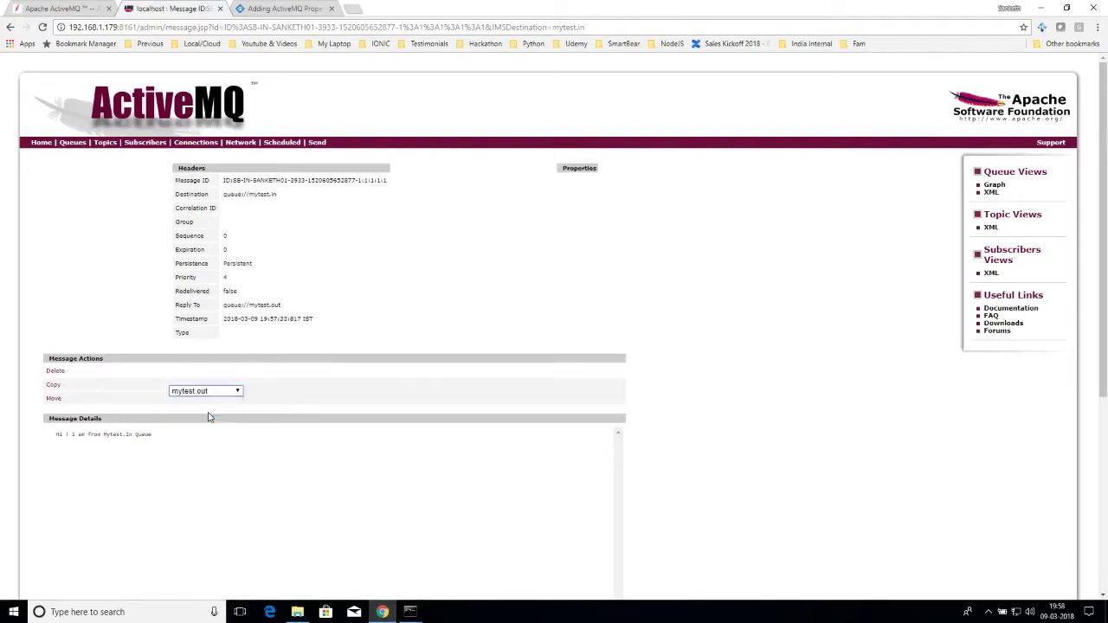
{"action": "left_click", "coordinate": [54, 399]}
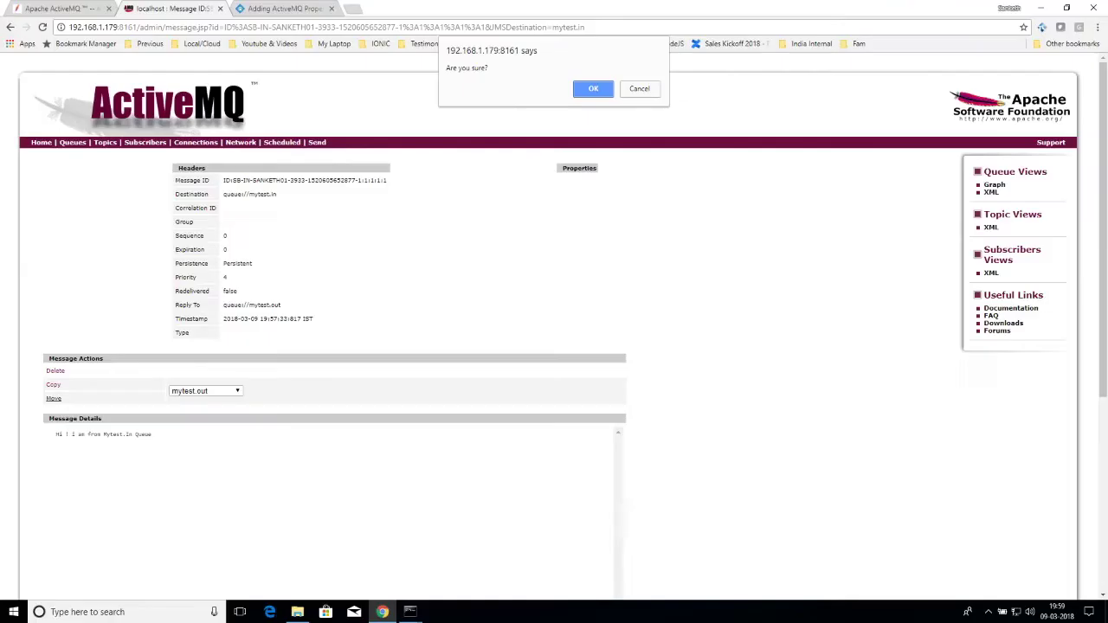
{"action": "left_click", "coordinate": [591, 94]}
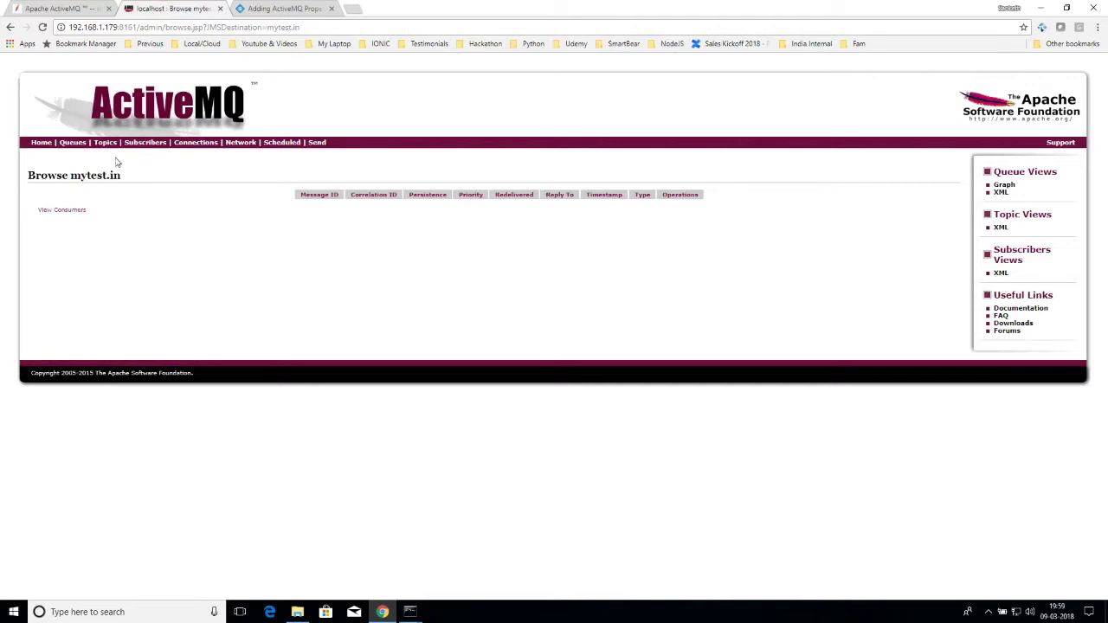
{"action": "left_click", "coordinate": [80, 146]}
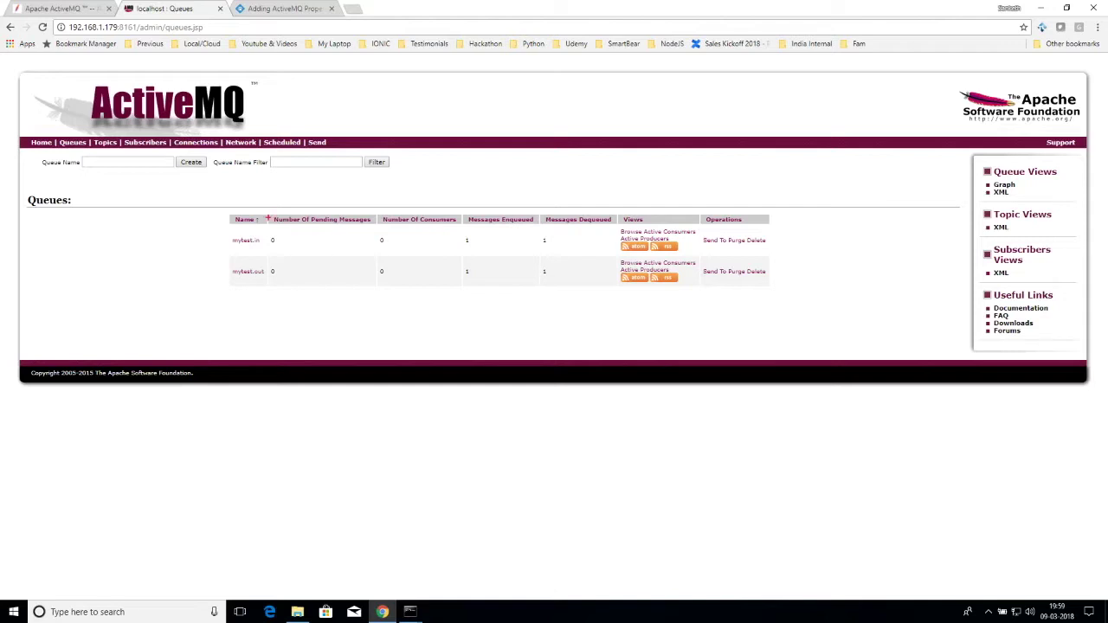
{"action": "mouse_move", "coordinate": [268, 219]}
{"action": "left_mouse_down"}
{"action": "mouse_move", "coordinate": [275, 253]}
{"action": "mouse_move", "coordinate": [331, 286]}
{"action": "left_mouse_up"}
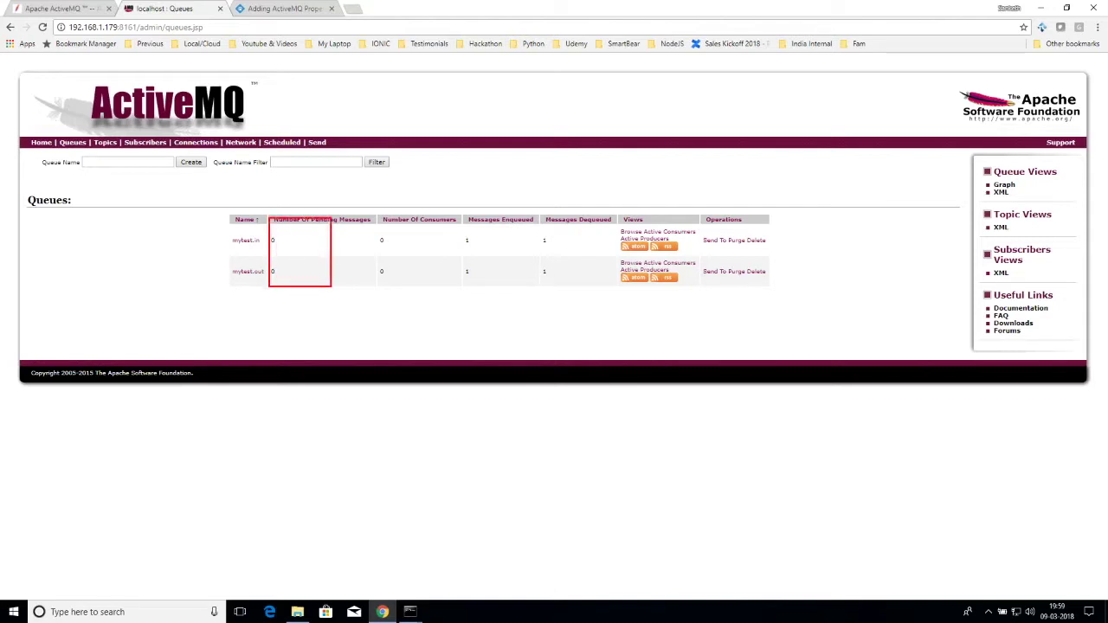
{"action": "key", "text": "Escape"}
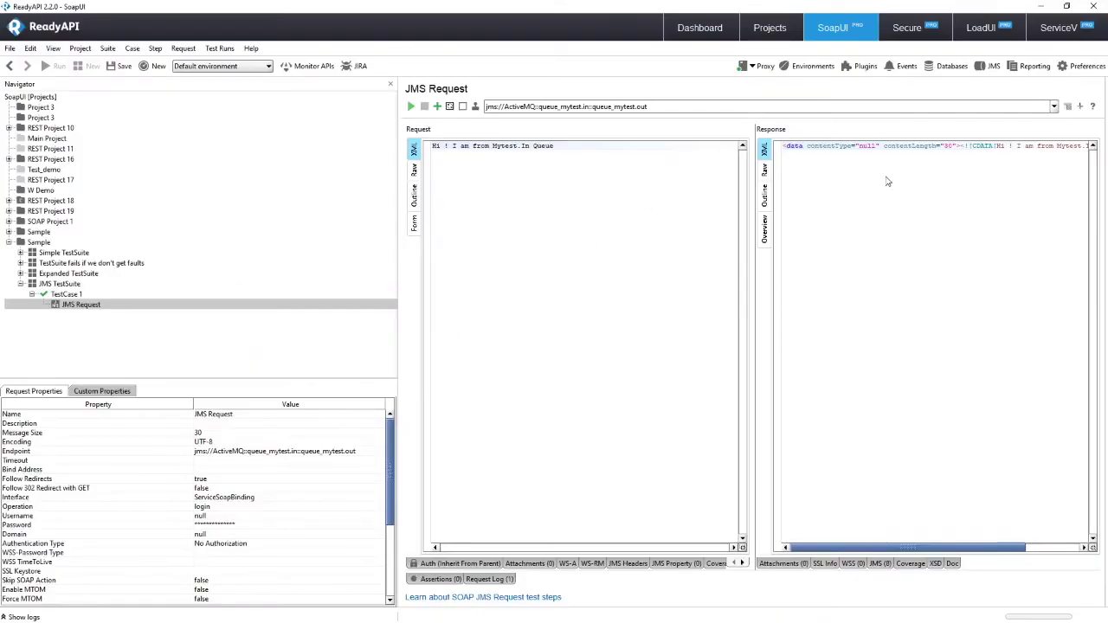
Switch to ReadyAPI, widen the JMS Request's response area and examine the returned message
{"action": "left_click_drag", "start_coordinate": [750, 198], "coordinate": [649, 198]}
{"action": "left_click_drag", "start_coordinate": [1062, 147], "coordinate": [910, 149]}
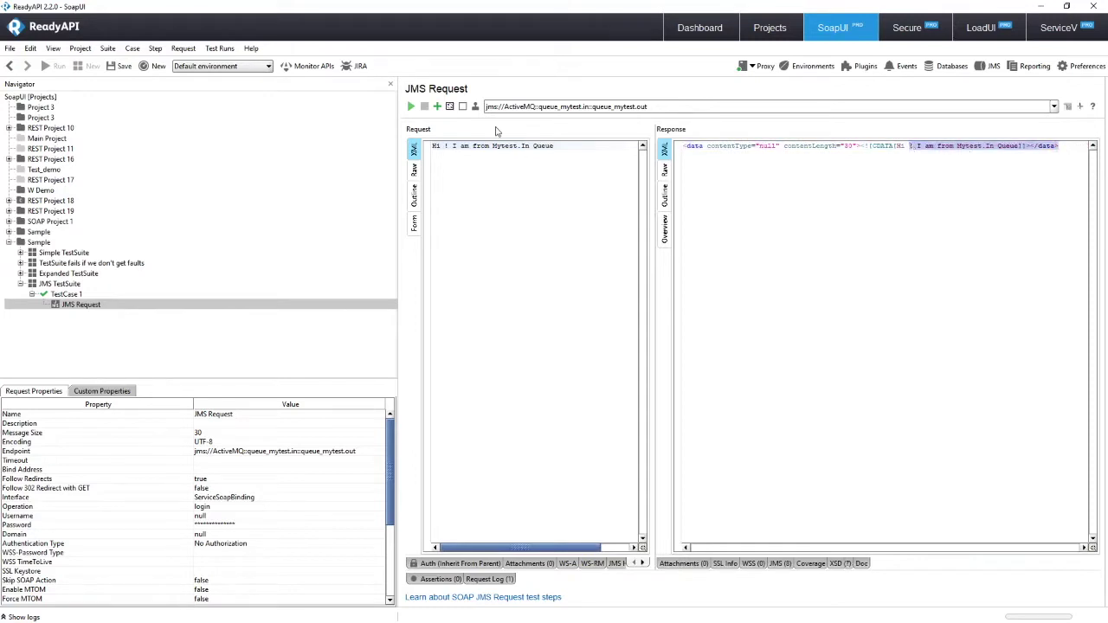
{"action": "left_click", "coordinate": [1009, 232]}
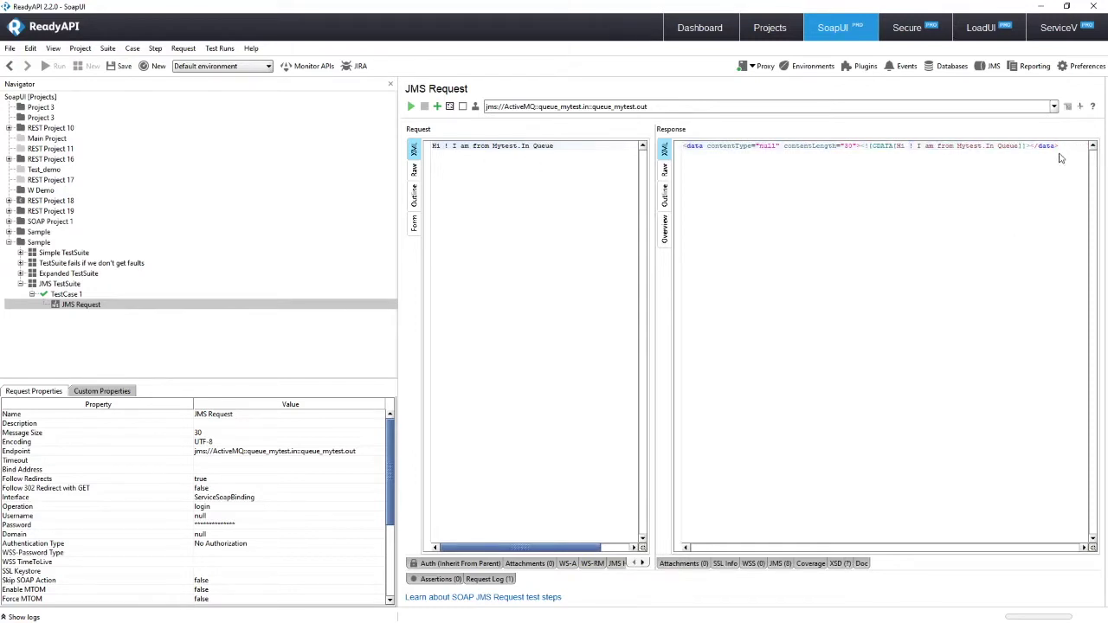
{"action": "left_click_drag", "start_coordinate": [1057, 147], "coordinate": [857, 130]}
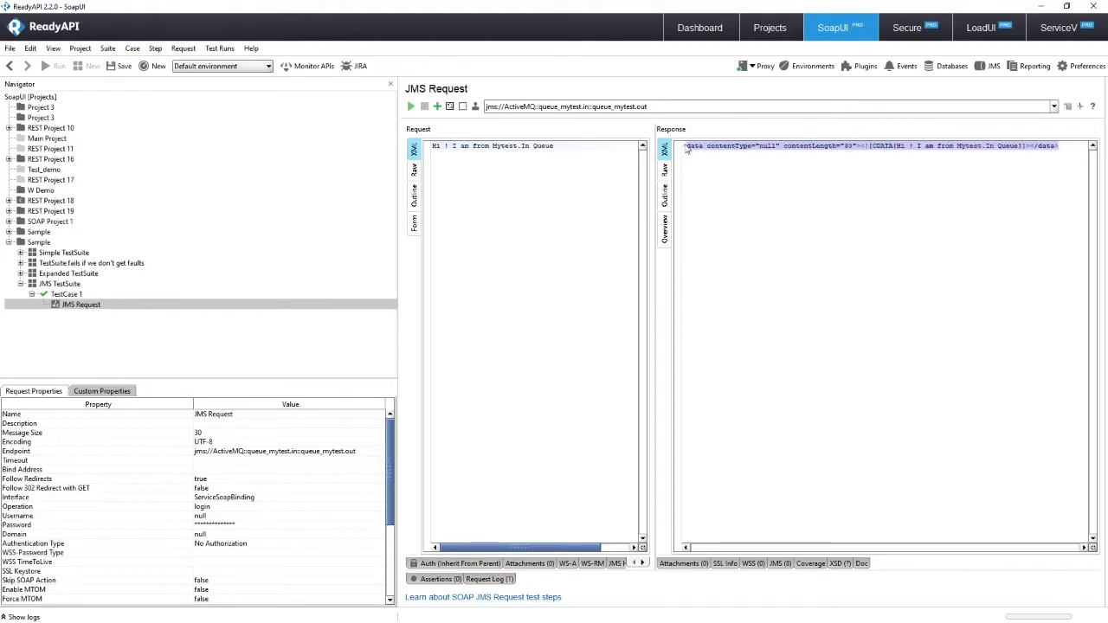
Show the JMS Request's request log and delete the whole response text
{"action": "left_click", "coordinate": [485, 580]}
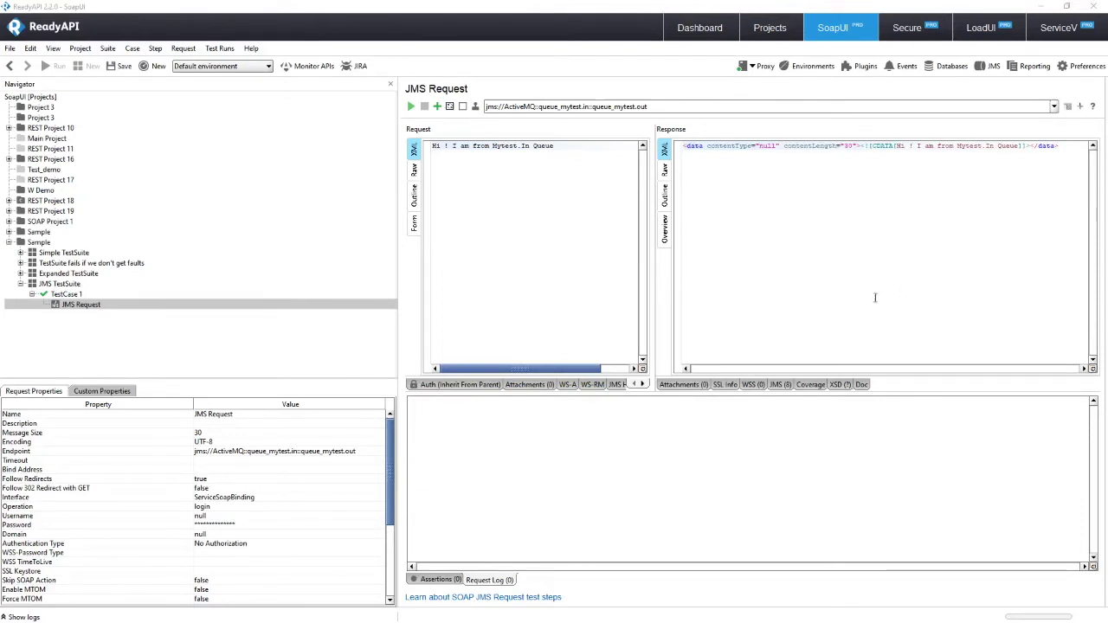
{"action": "right_click", "coordinate": [750, 167]}
{"action": "left_click", "coordinate": [1037, 174]}
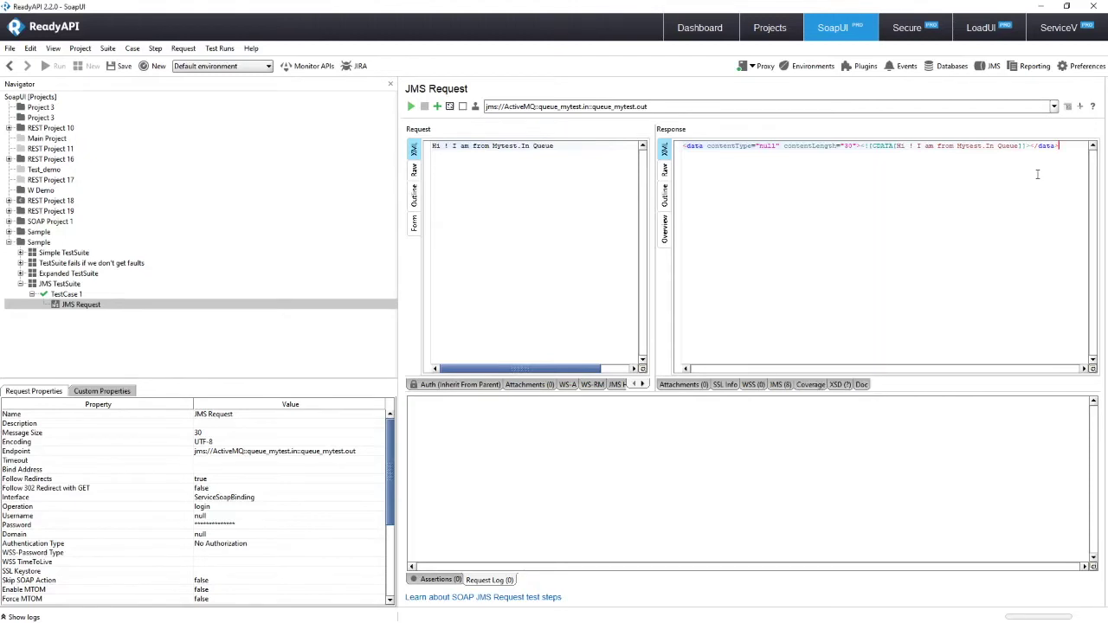
{"action": "left_click_drag", "start_coordinate": [1075, 148], "coordinate": [669, 103]}
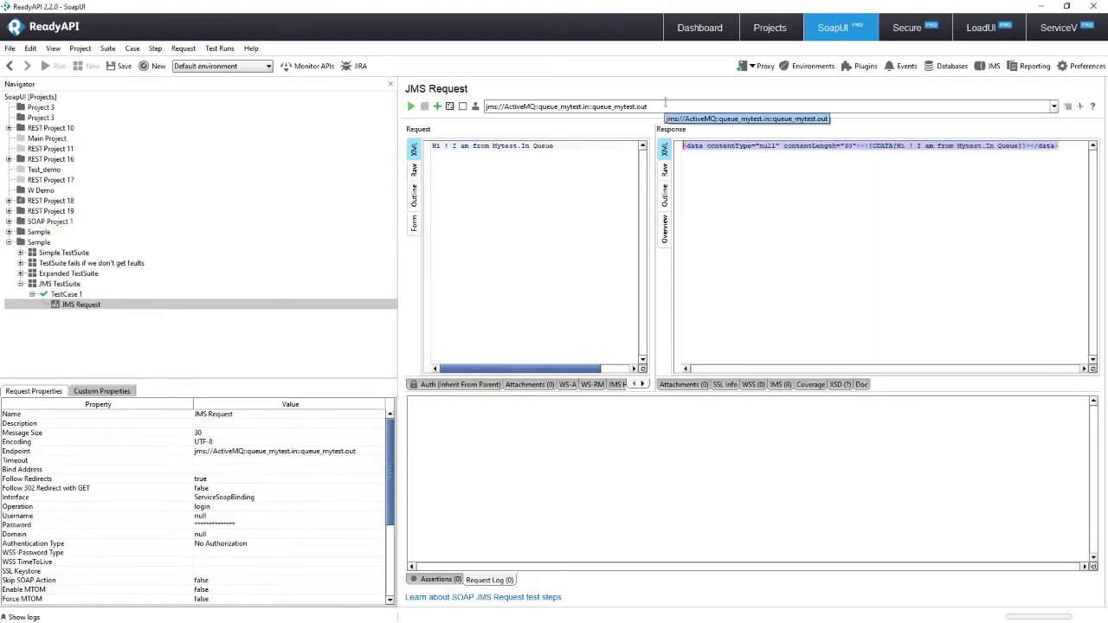
{"action": "key", "text": "Delete"}
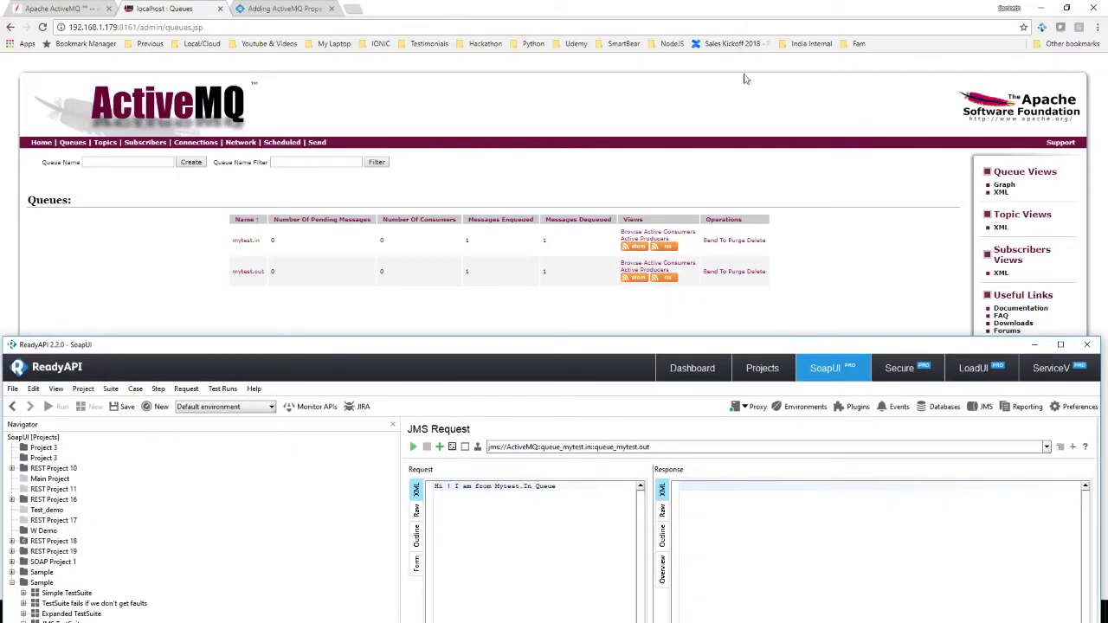
Restore the ActiveMQ browser window to a smaller size, minimize the ActiveMQ command window and File Explorer, and move the browser toward the desktop's upper-left corner
{"action": "left_click", "coordinate": [735, 17]}
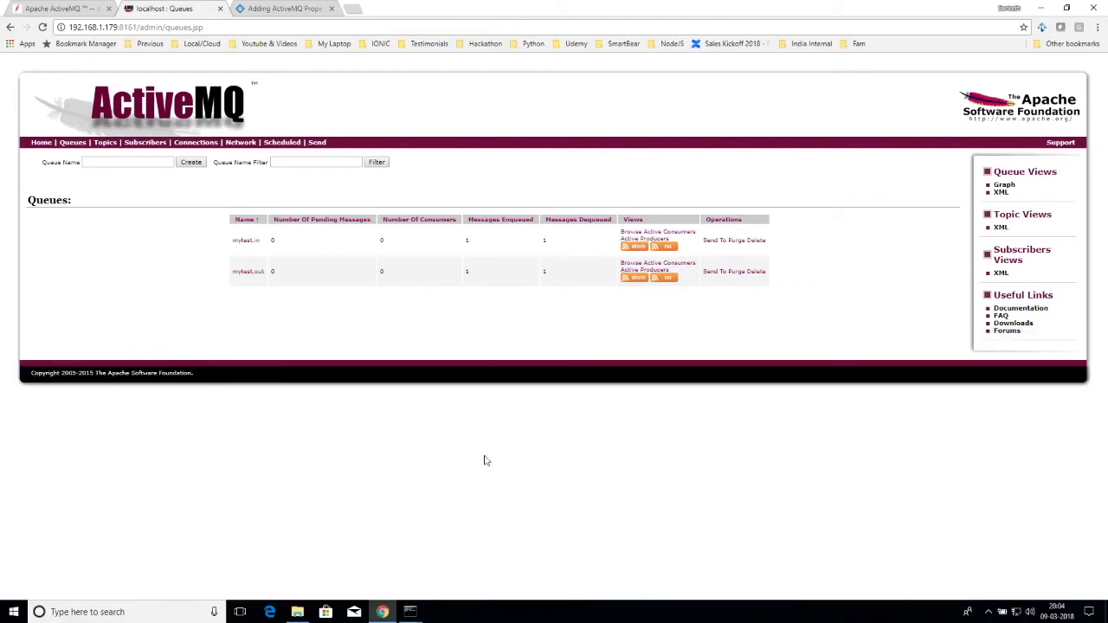
{"action": "left_click", "coordinate": [1068, 10]}
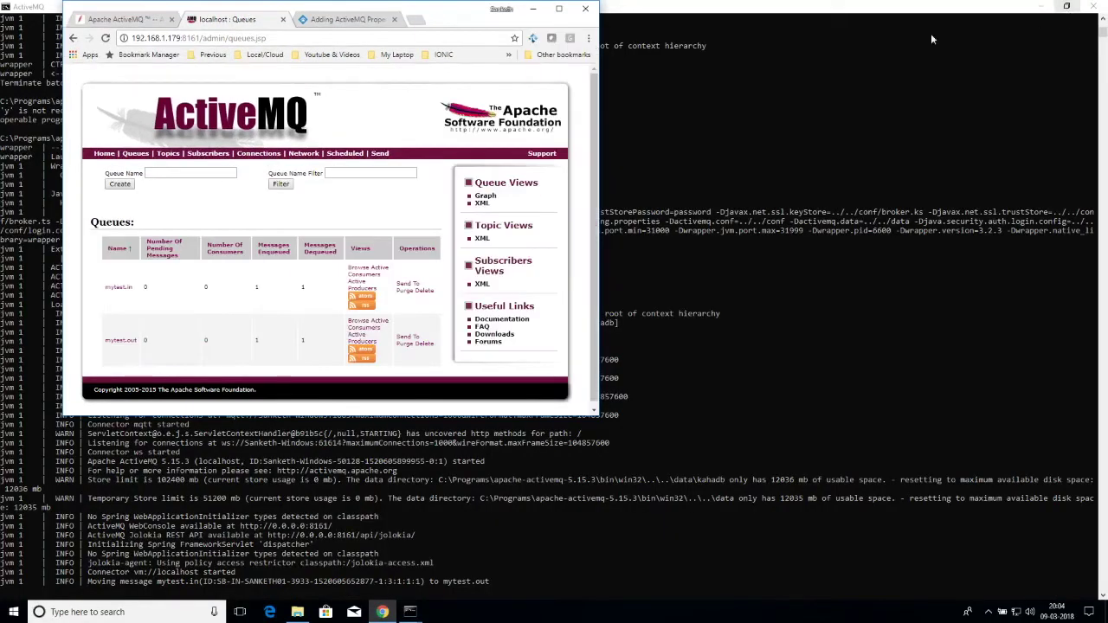
{"action": "left_click", "coordinate": [1045, 7]}
{"action": "left_click", "coordinate": [1045, 7]}
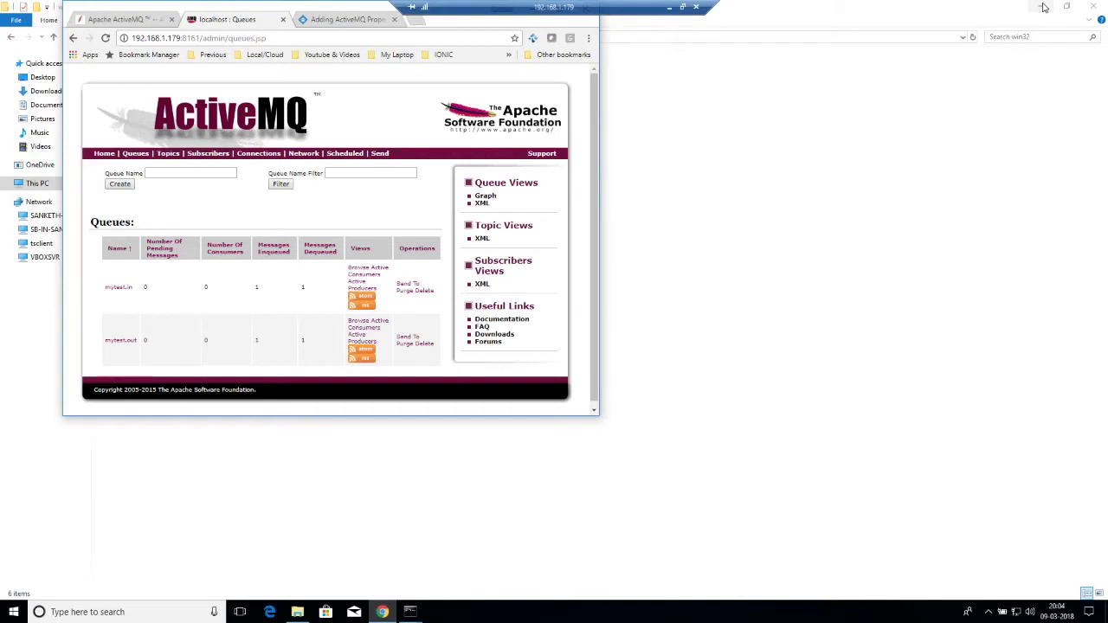
{"action": "left_click", "coordinate": [1045, 7]}
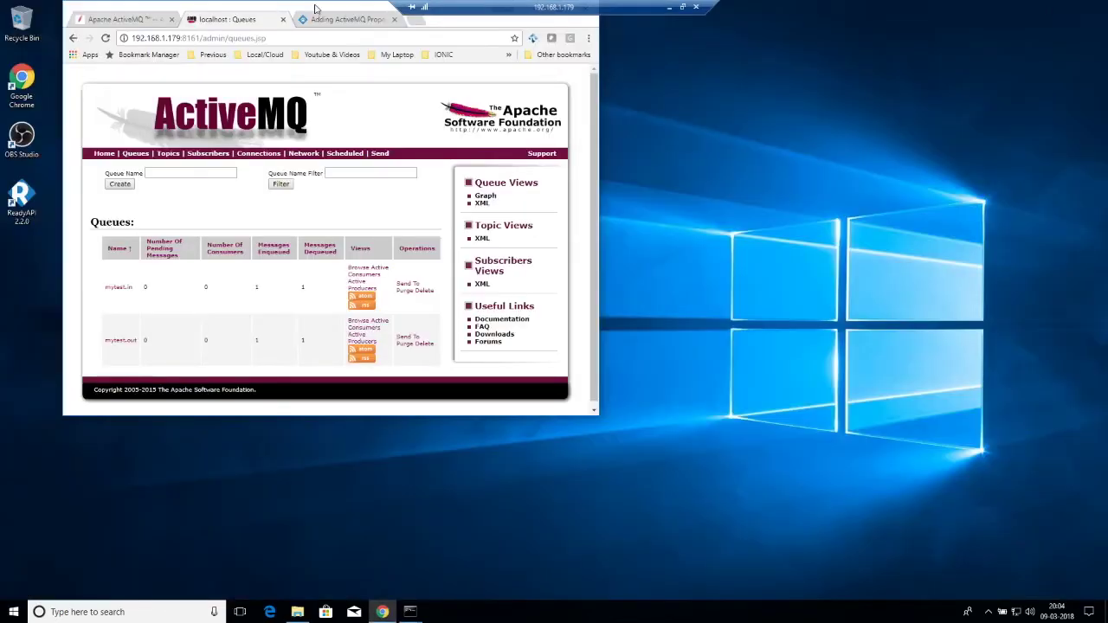
{"action": "left_click_drag", "start_coordinate": [313, 9], "coordinate": [257, 7]}
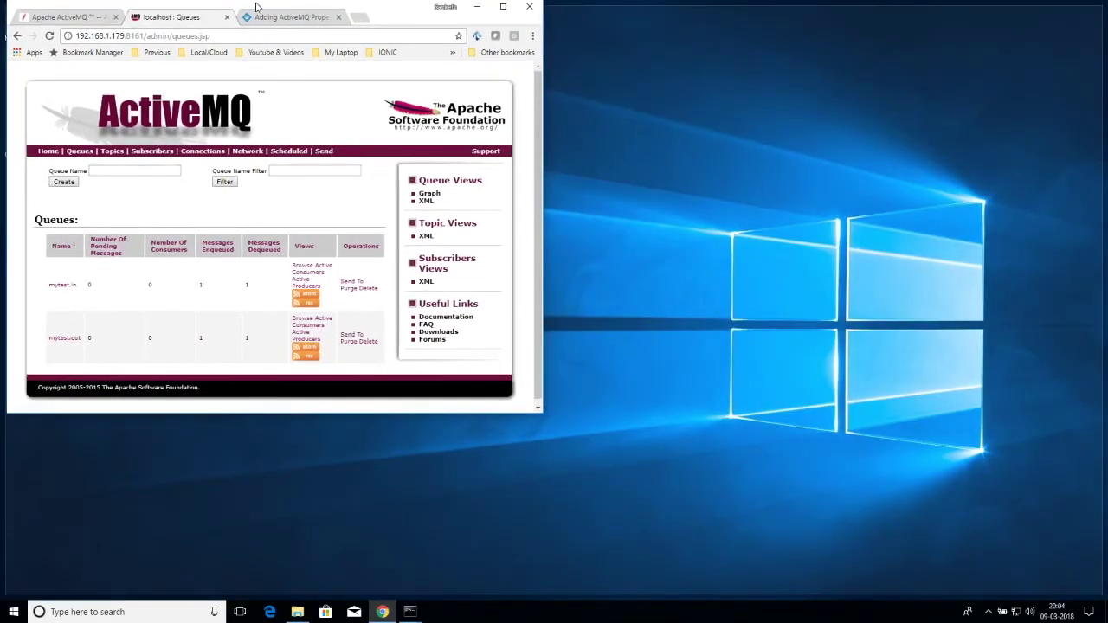
Maximize the ActiveMQ browser, take the Remote Desktop window out of full screen above ReadyAPI, and make ReadyAPI the active window
{"action": "double_click", "coordinate": [257, 7]}
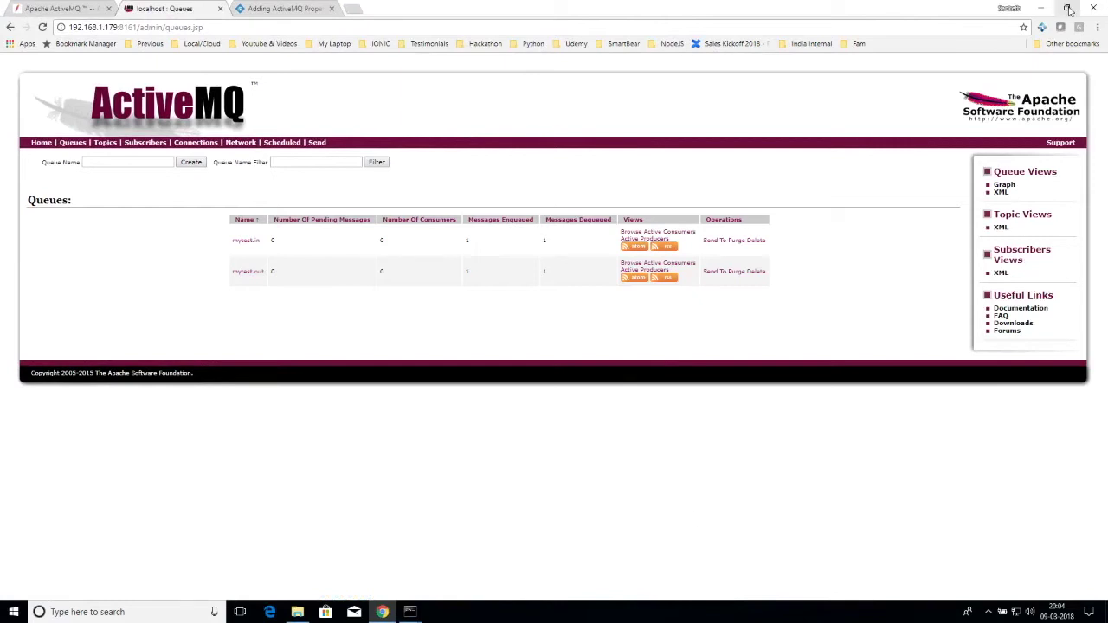
{"action": "left_click", "coordinate": [682, 7]}
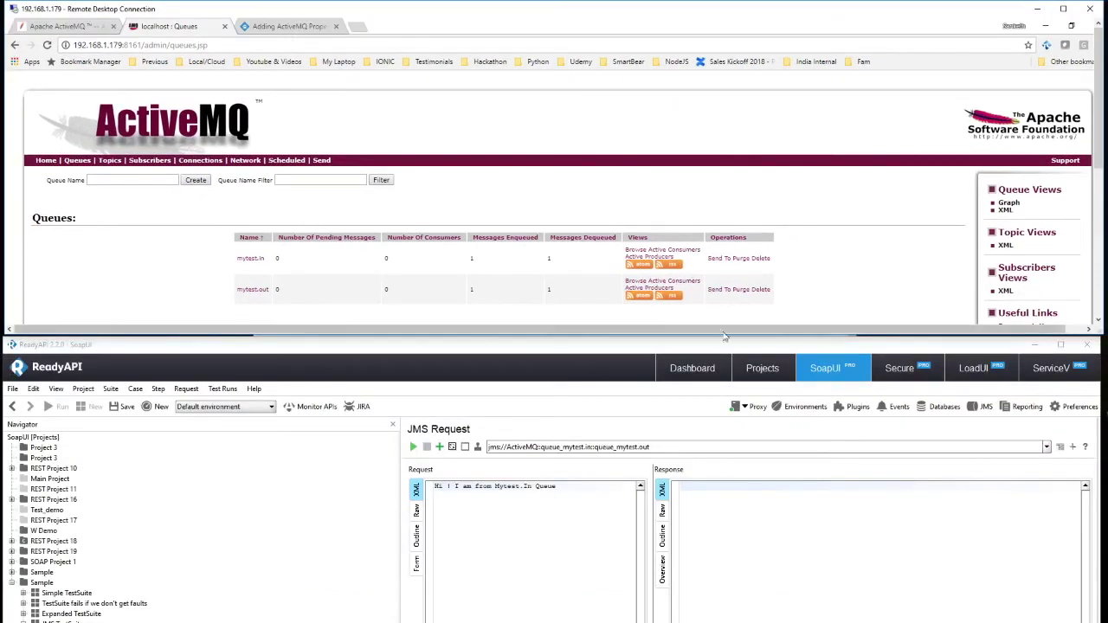
{"action": "left_click", "coordinate": [553, 516]}
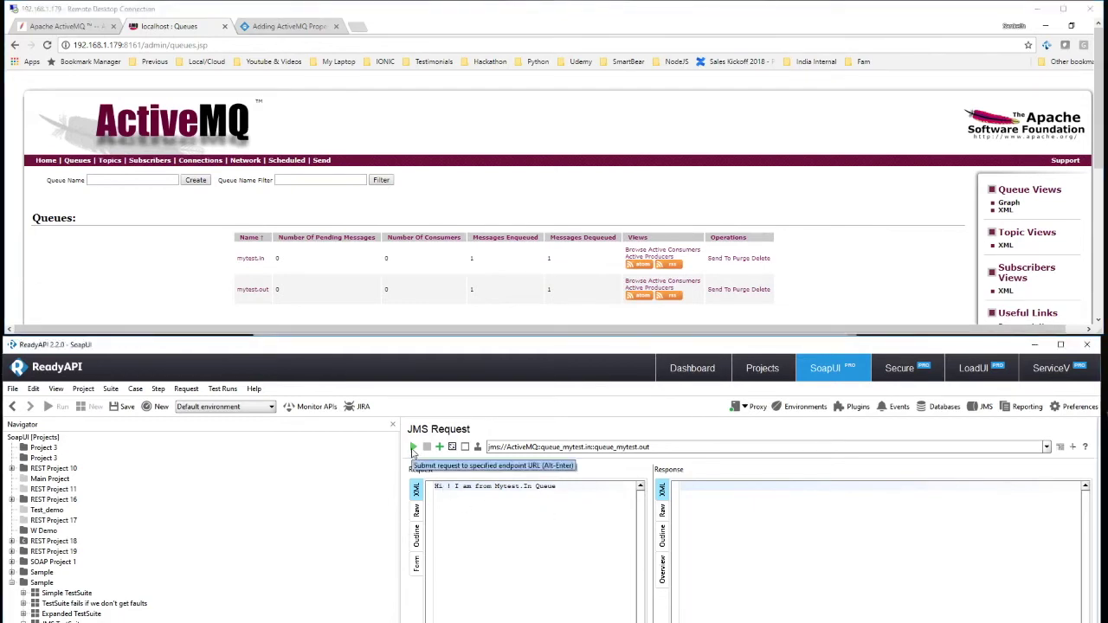
Submit the JMS Request to its endpoint and decline recreating the default message from the schema
{"action": "left_click", "coordinate": [413, 447]}
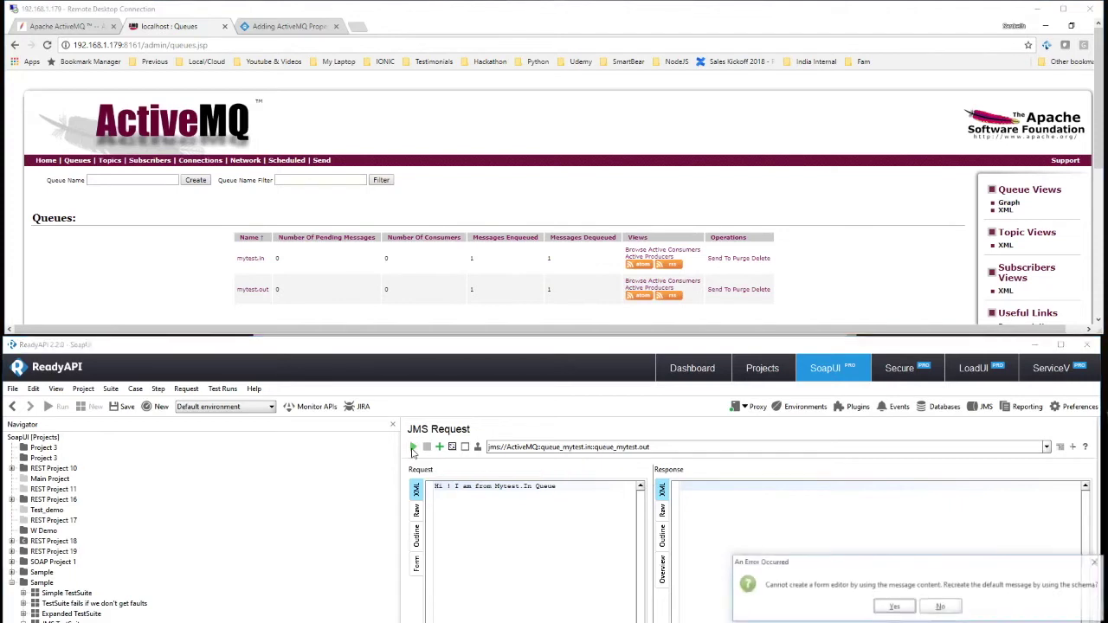
{"action": "left_click_drag", "start_coordinate": [832, 537], "coordinate": [697, 502]}
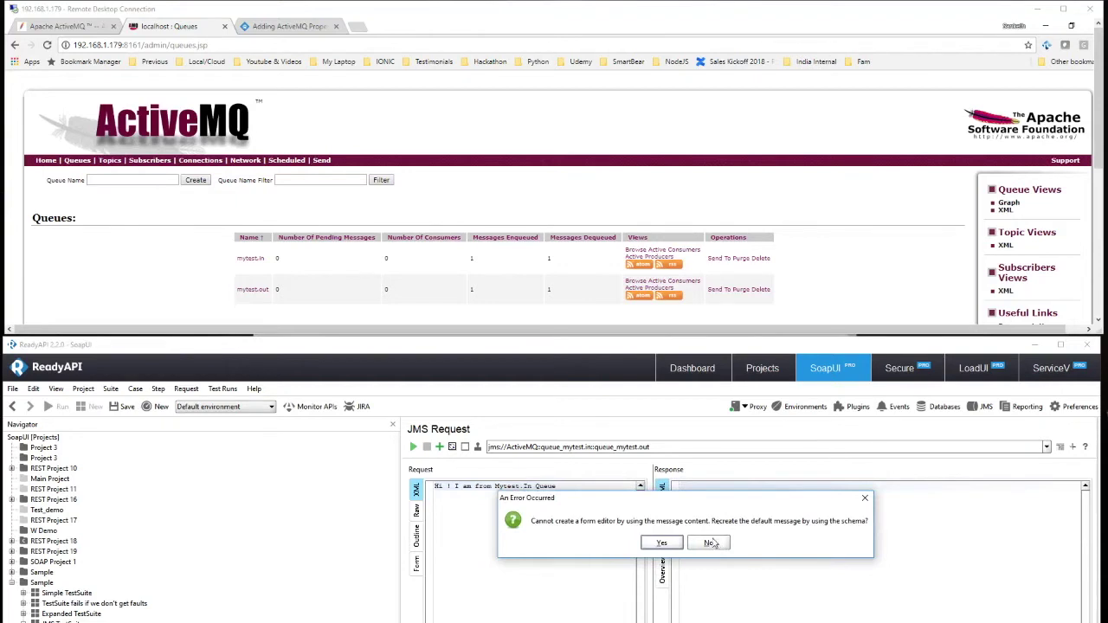
{"action": "left_click", "coordinate": [710, 543]}
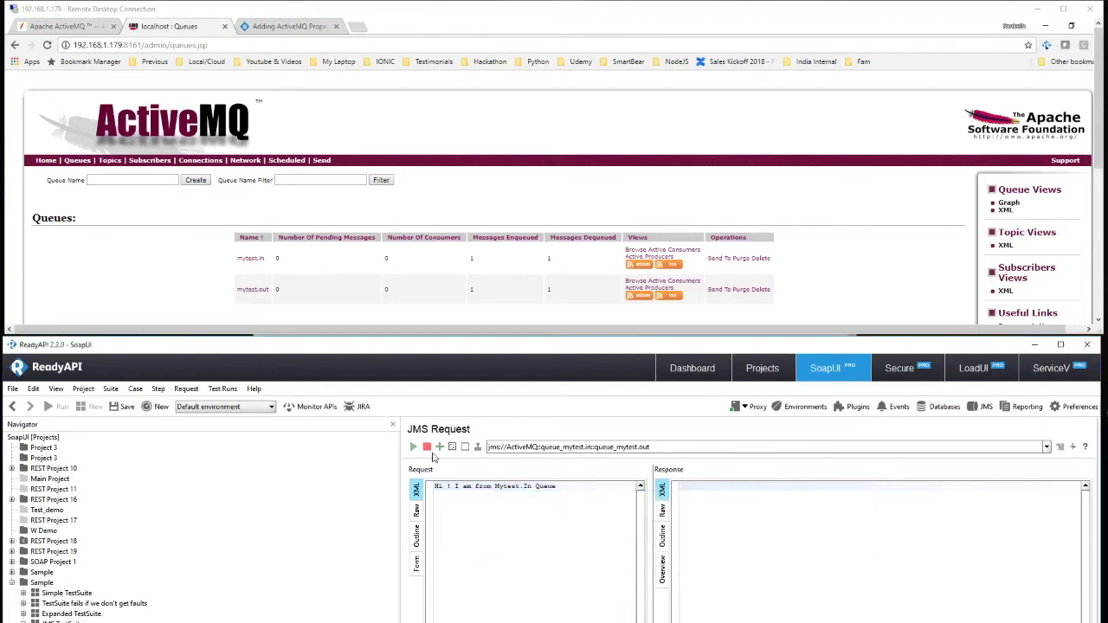
Refresh the ActiveMQ Queues list, browse the mytest.in queue and open its pending message
{"action": "left_click", "coordinate": [47, 45]}
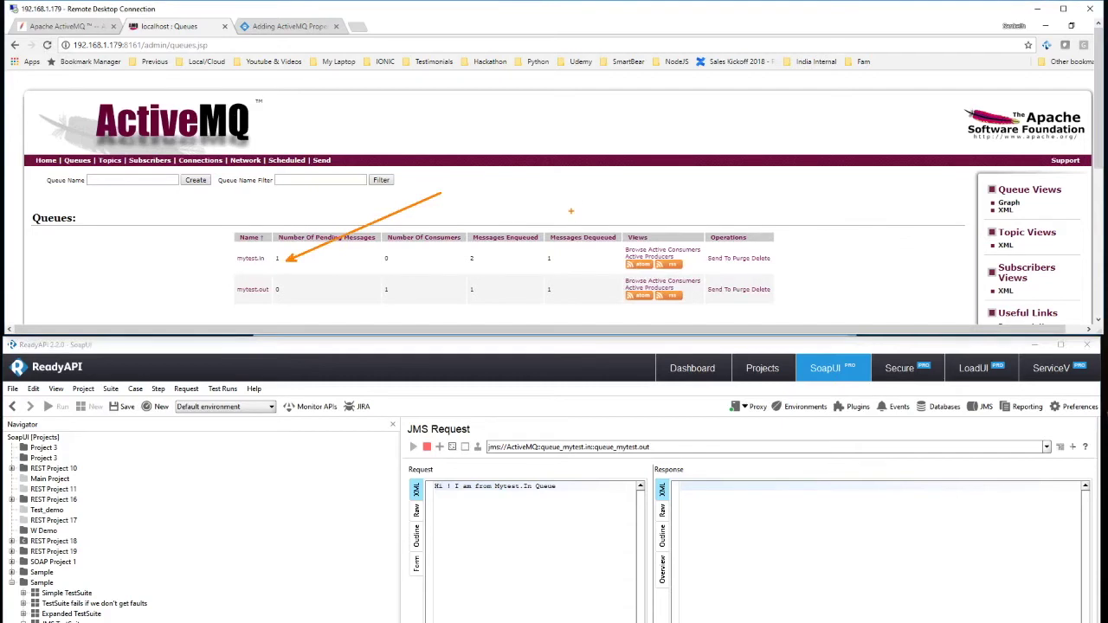
{"action": "left_click", "coordinate": [629, 251]}
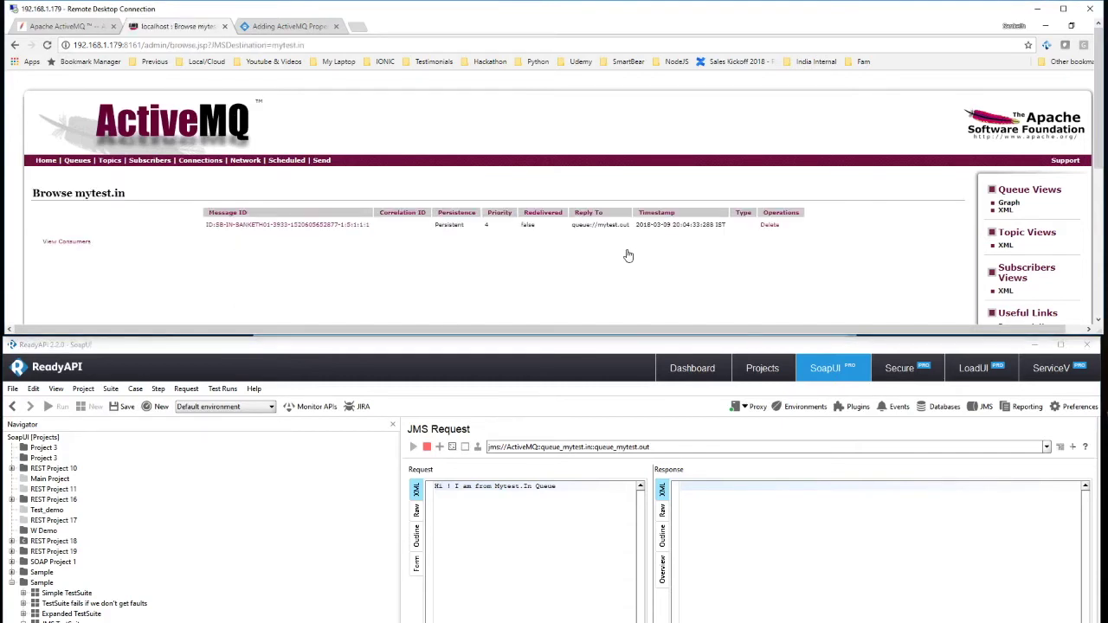
{"action": "left_click", "coordinate": [299, 225]}
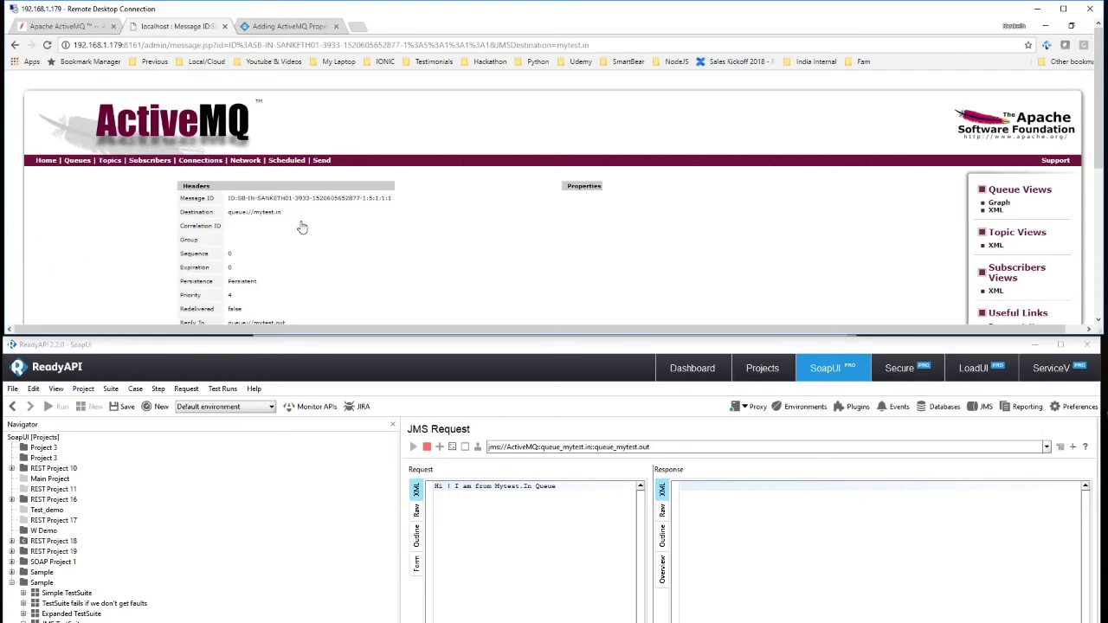
Move the open message from mytest.in to the mytest.out queue and confirm the move
{"action": "scroll", "coordinate": [302, 227], "scroll_direction": "down", "scroll_amount": 5}
{"action": "left_click", "coordinate": [212, 178]}
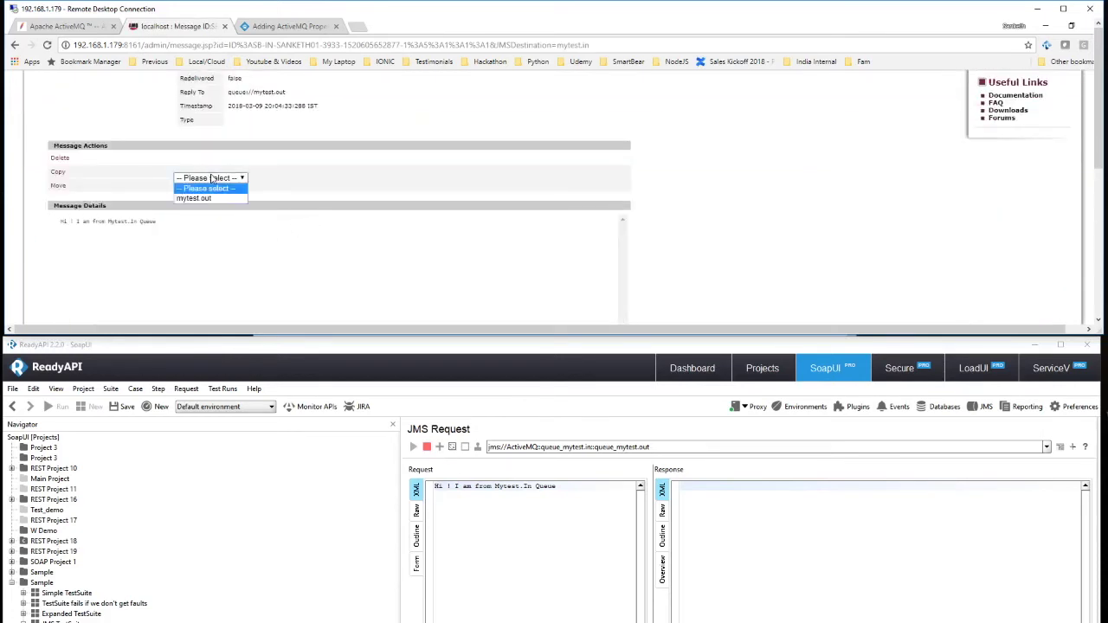
{"action": "left_click", "coordinate": [216, 199]}
{"action": "left_click", "coordinate": [59, 187]}
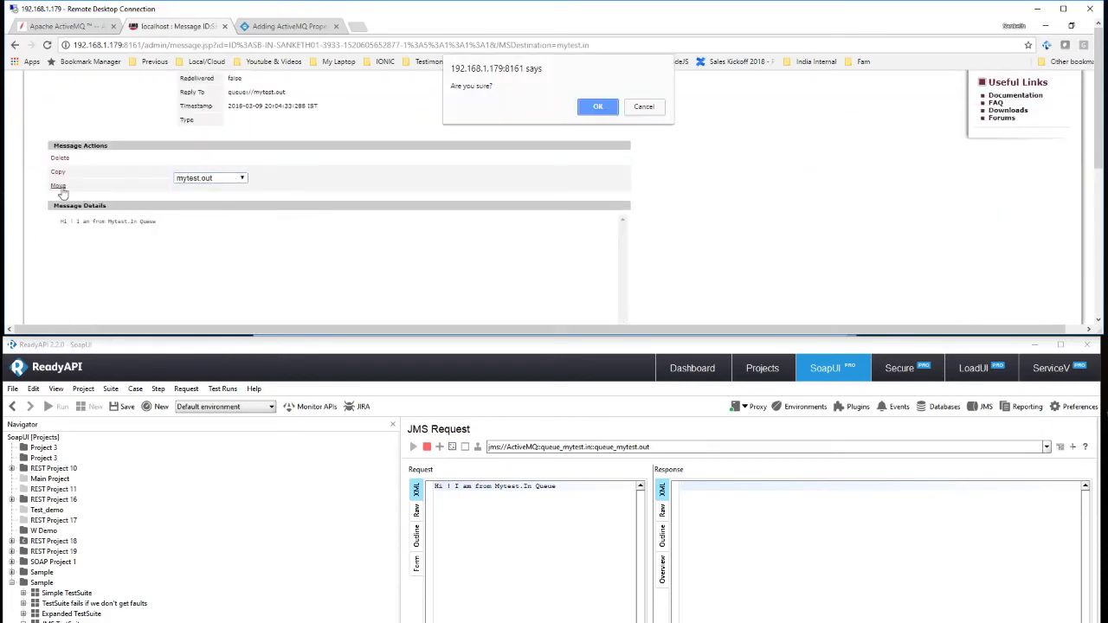
{"action": "left_click", "coordinate": [599, 107]}
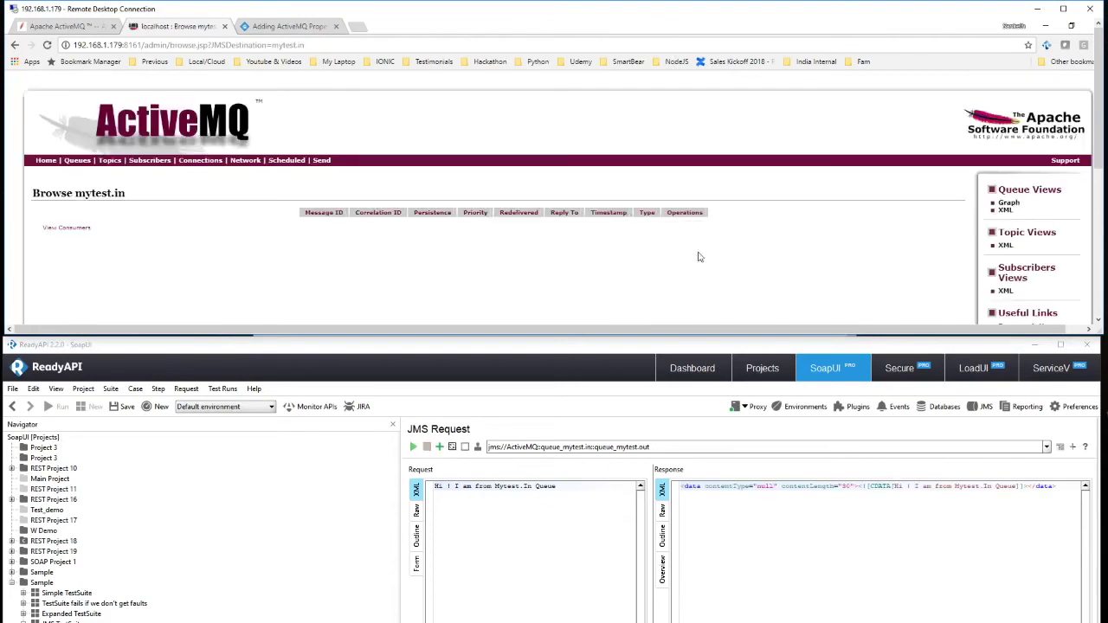